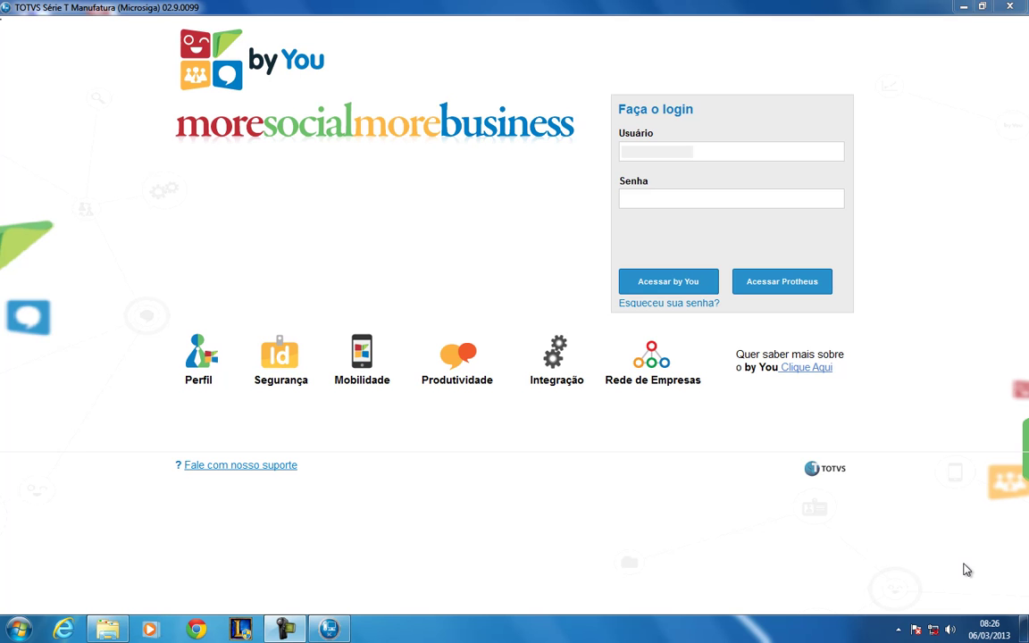
# - Replace the pre-filled user name, enter the user's password and submit the Protheus login
pyautogui.click(742, 147)
pyautogui.press('BackSpace')
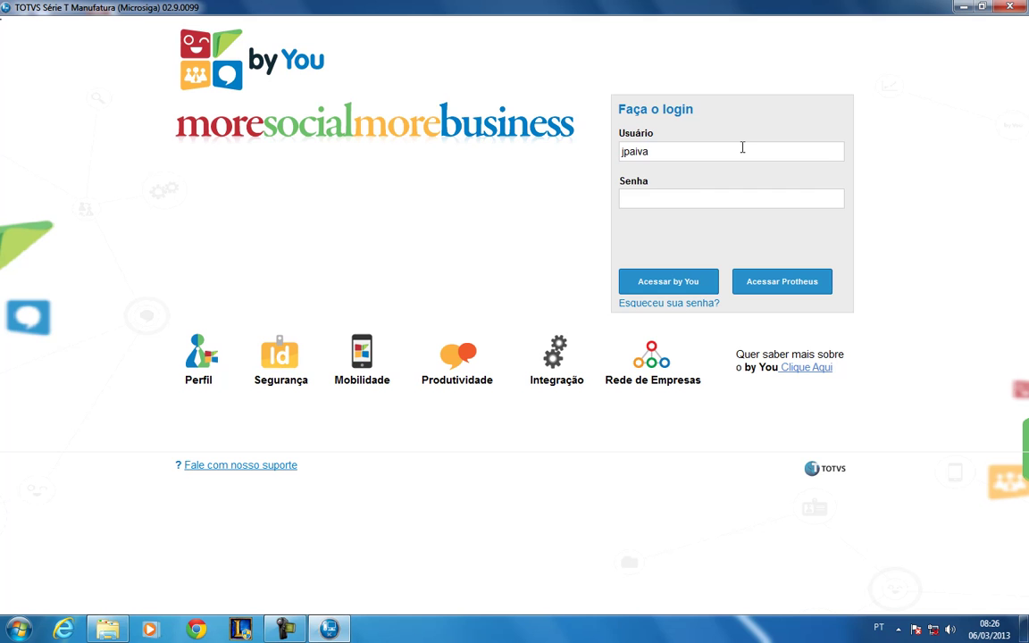
pyautogui.press('Tab')
pyautogui.write('**********')
pyautogui.click(791, 283)
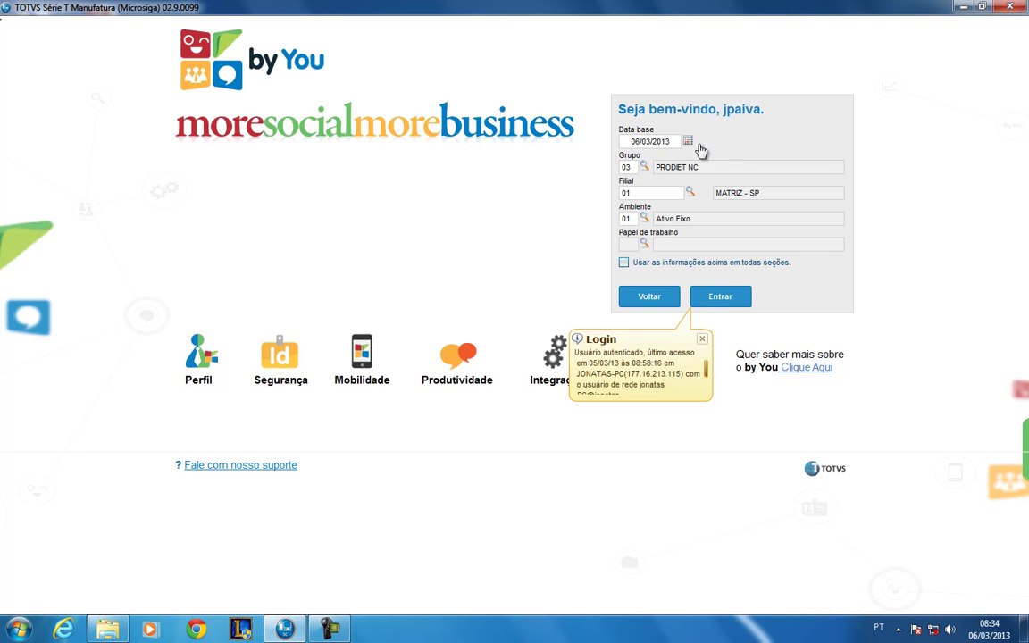
pyautogui.click(688, 143)
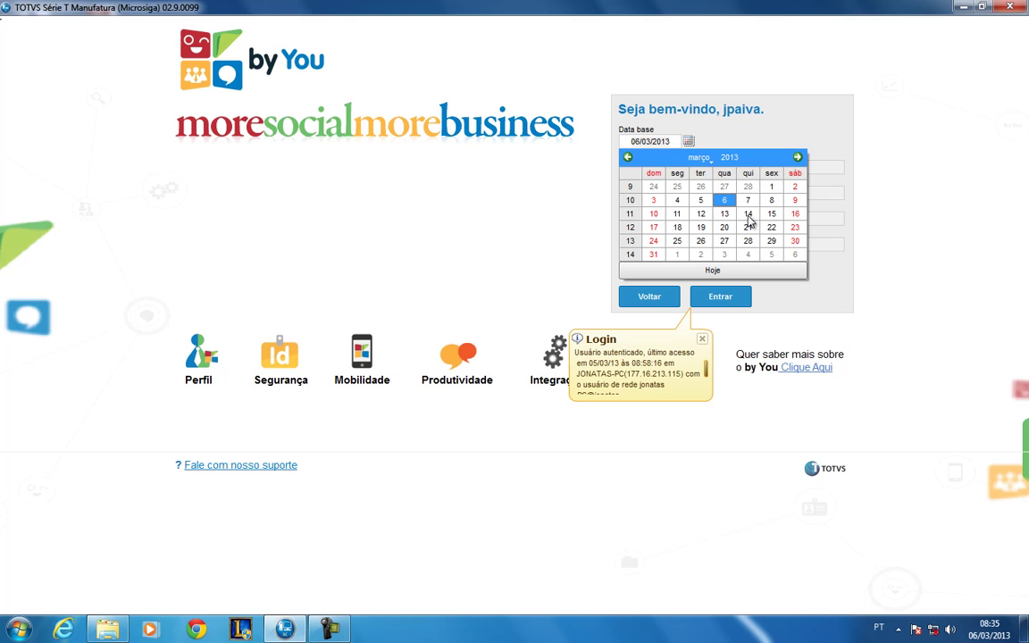
pyautogui.click(628, 157)
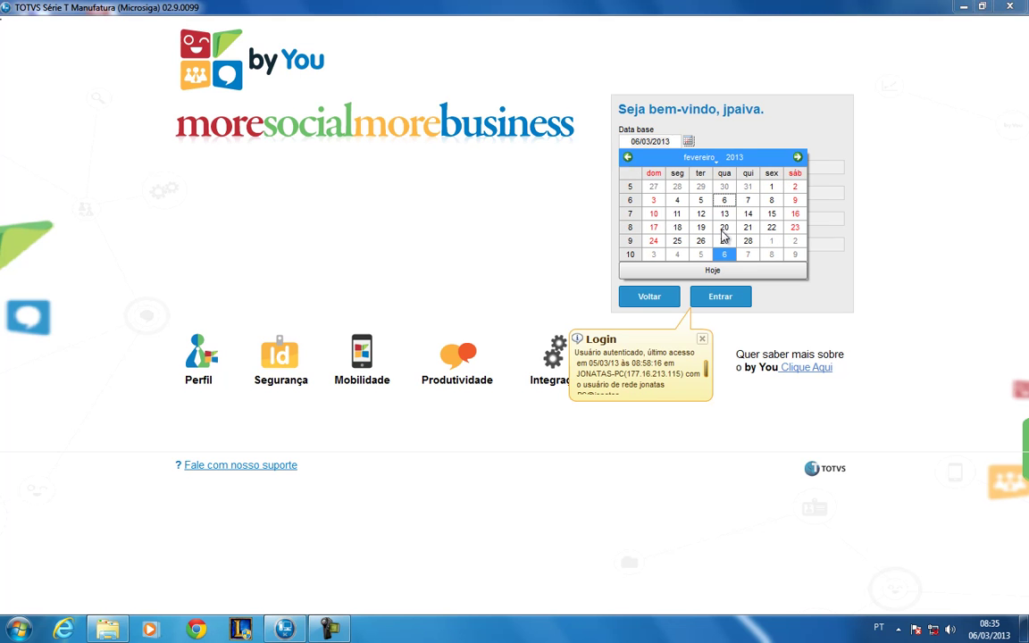
pyautogui.click(724, 227)
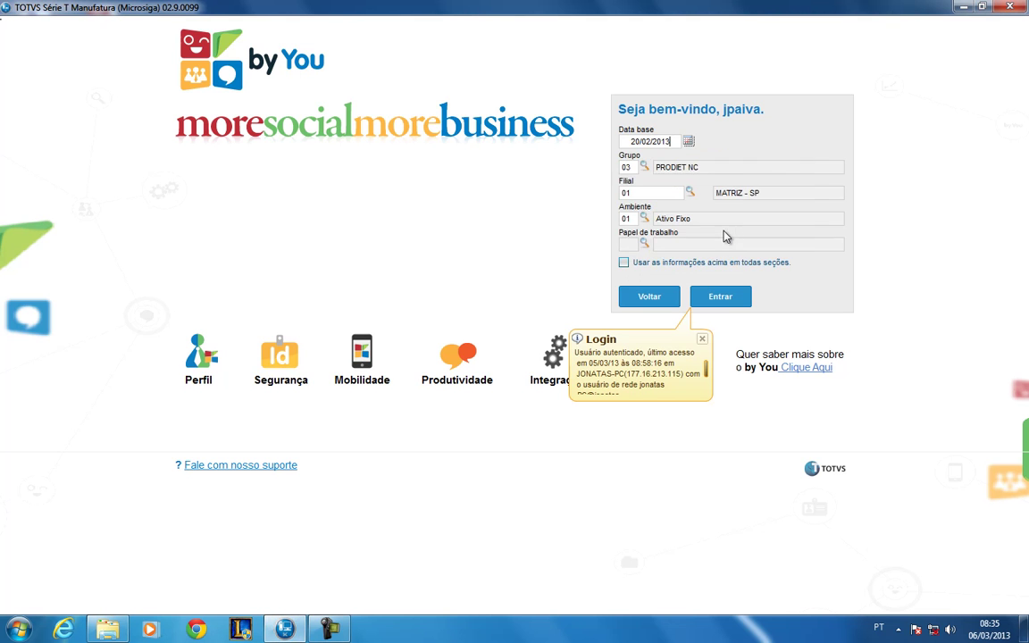
pyautogui.click(688, 141)
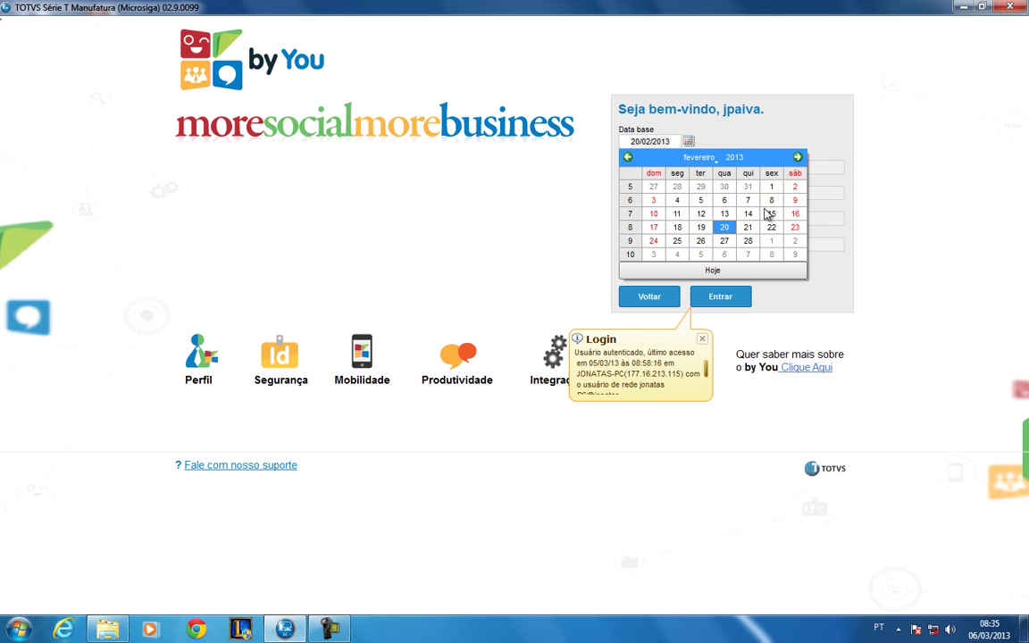
pyautogui.click(727, 269)
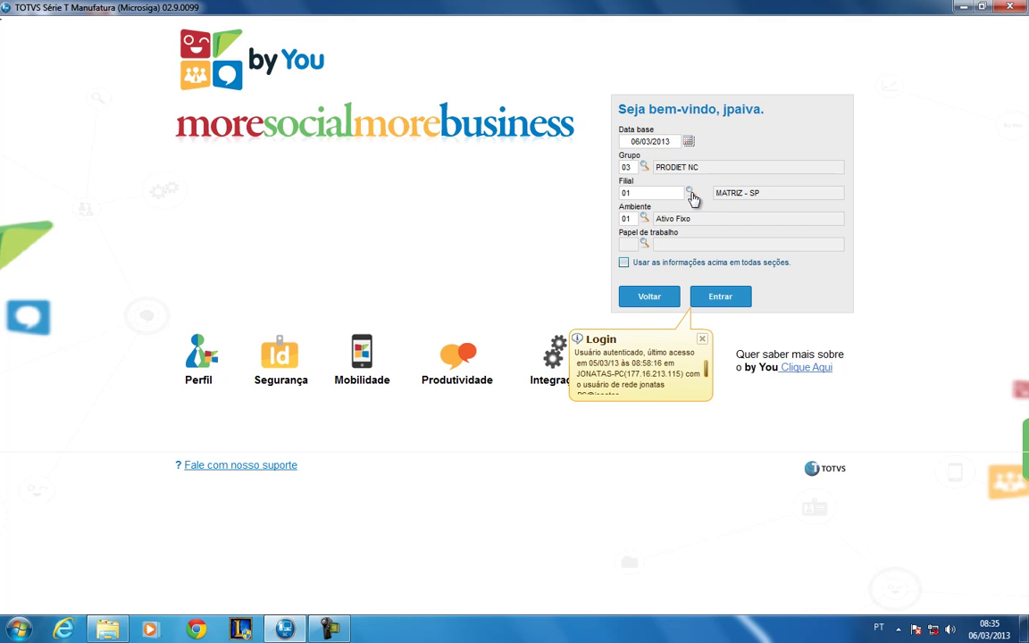
# - Select environment 05 SIGAFAT Faturamento, apply it to all sections, and enter the system
pyautogui.click(646, 219)
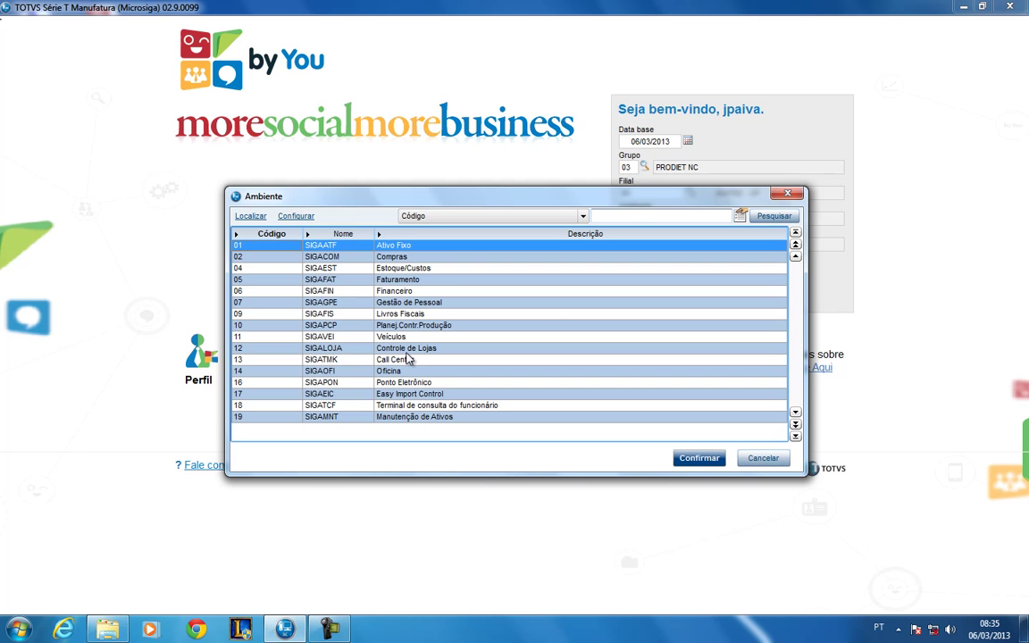
pyautogui.click(411, 281)
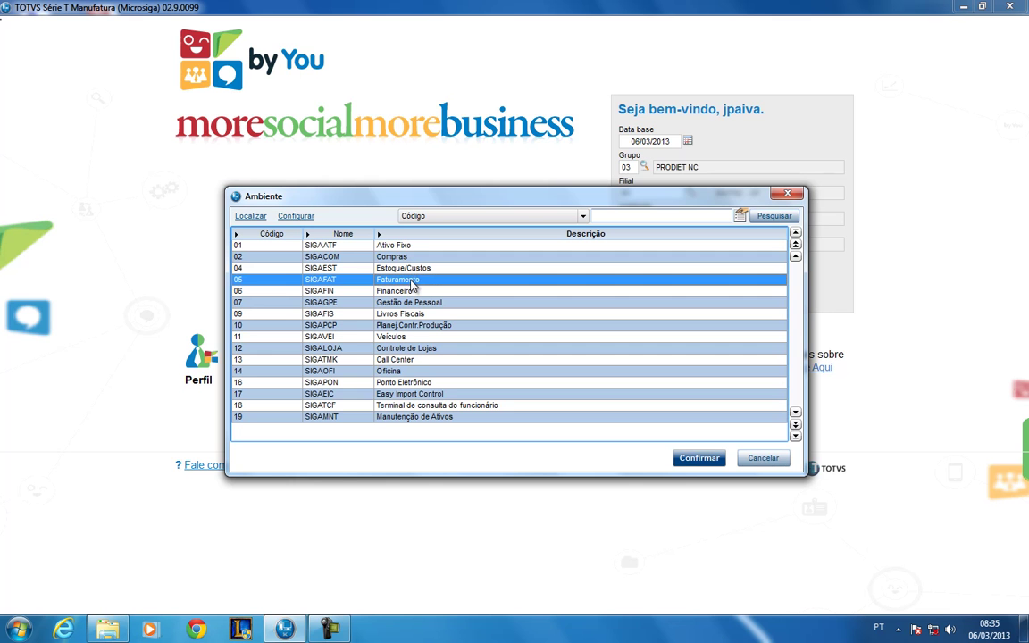
pyautogui.click(696, 458)
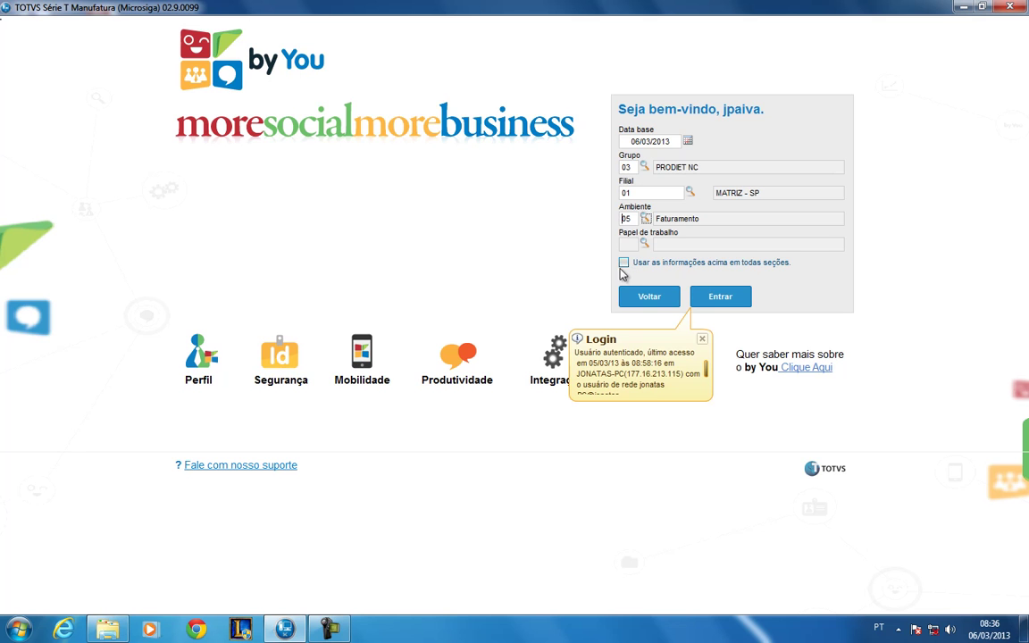
pyautogui.click(623, 265)
pyautogui.click(728, 300)
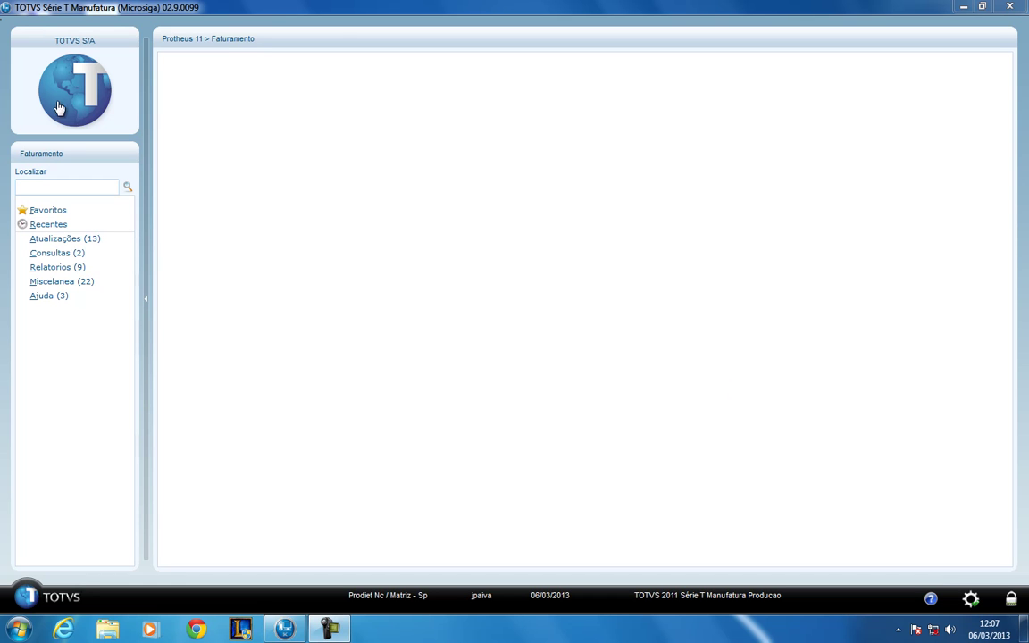
# - Reopen the session settings dialog showing base date 06/03/2013, group 03, branch 01
pyautogui.click(58, 158)
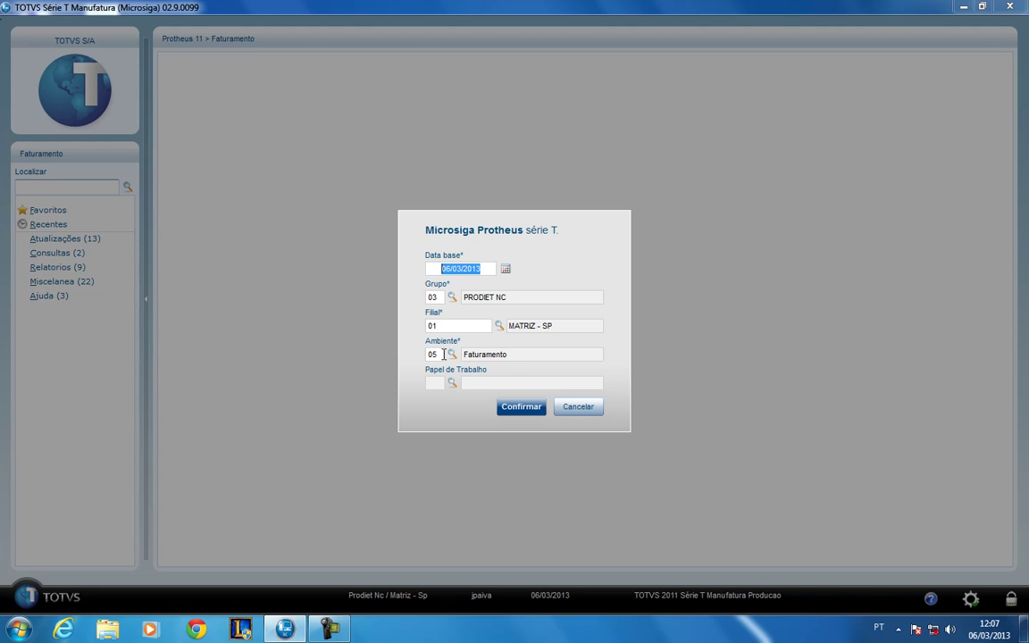
# - Dismiss the environment list and cancel the session settings, leaving everything unchanged
pyautogui.click(442, 355)
pyautogui.click(452, 354)
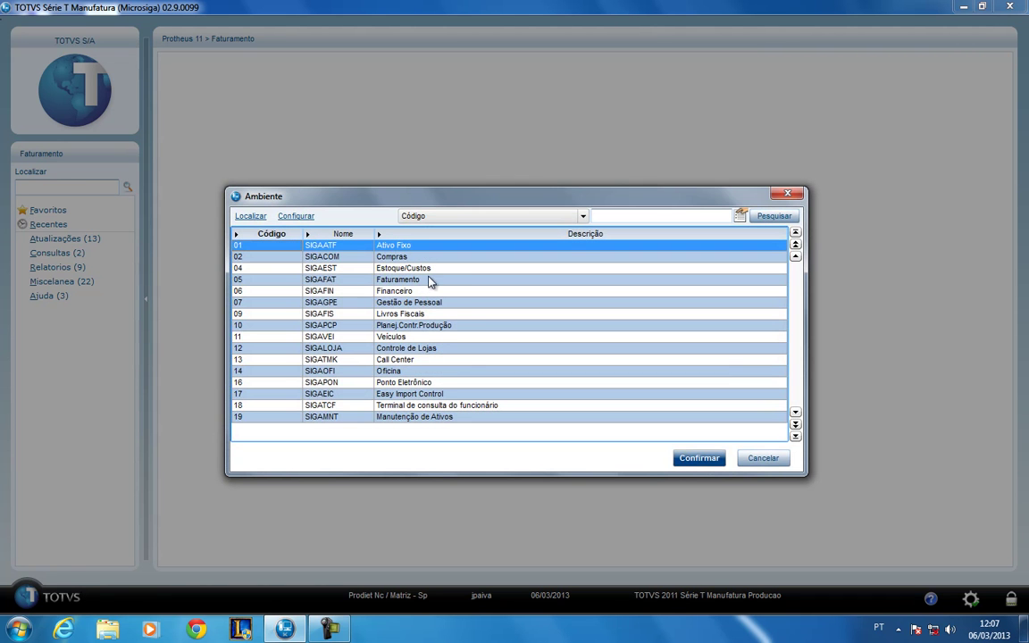
pyautogui.click(788, 194)
pyautogui.click(593, 407)
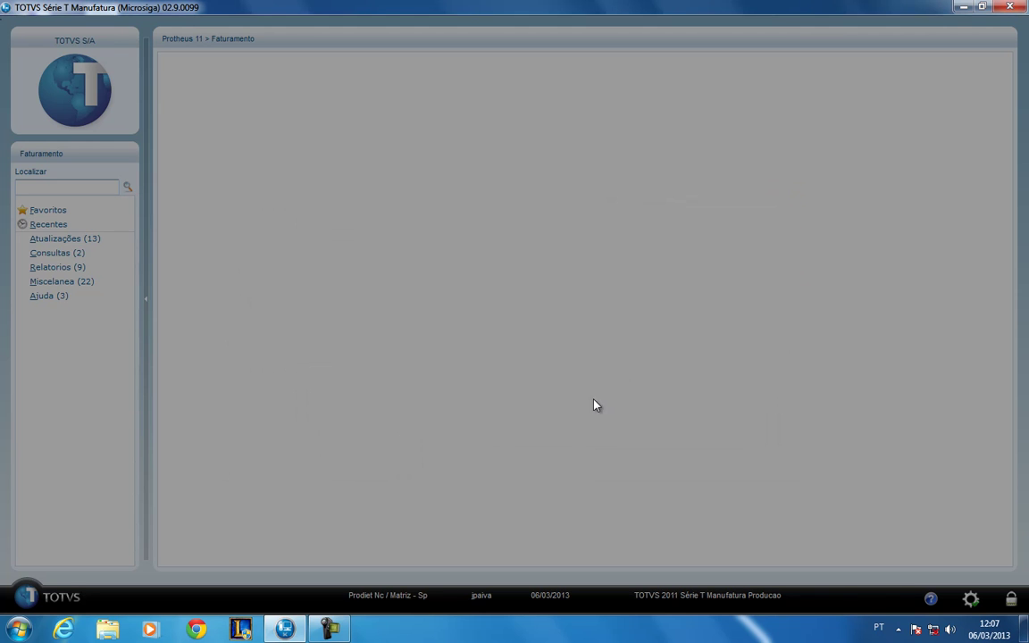
pyautogui.click(45, 185)
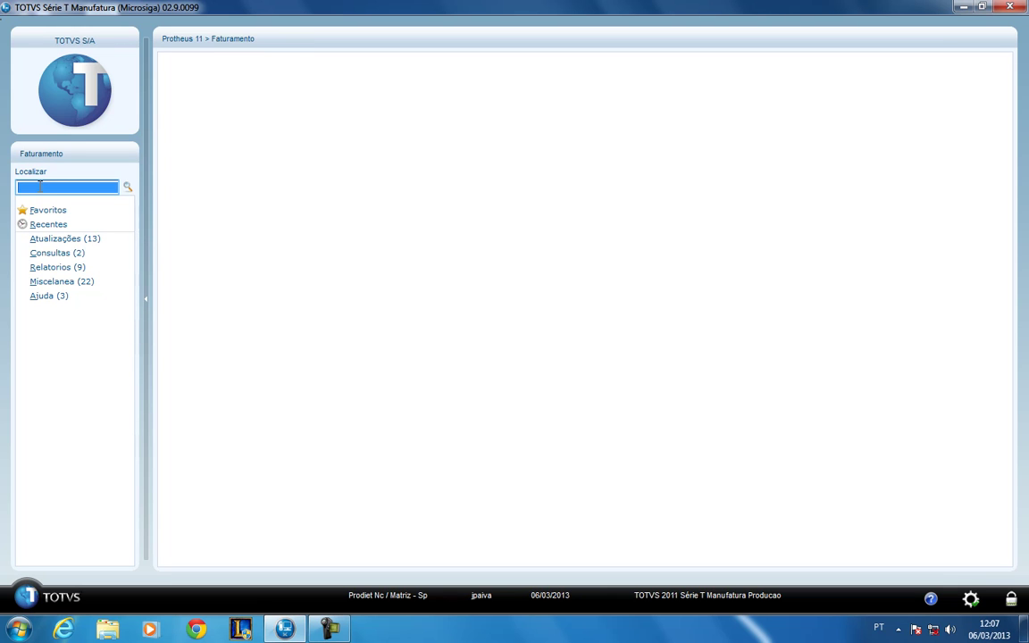
# - Search the menu for 'pedido' routines
pyautogui.write('pedido')
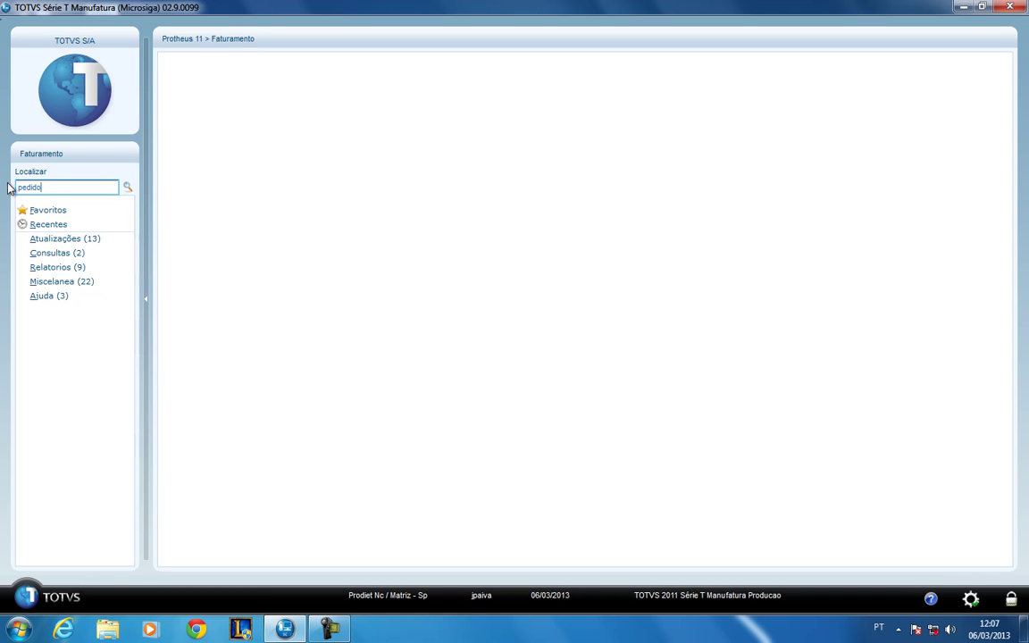
pyautogui.click(128, 189)
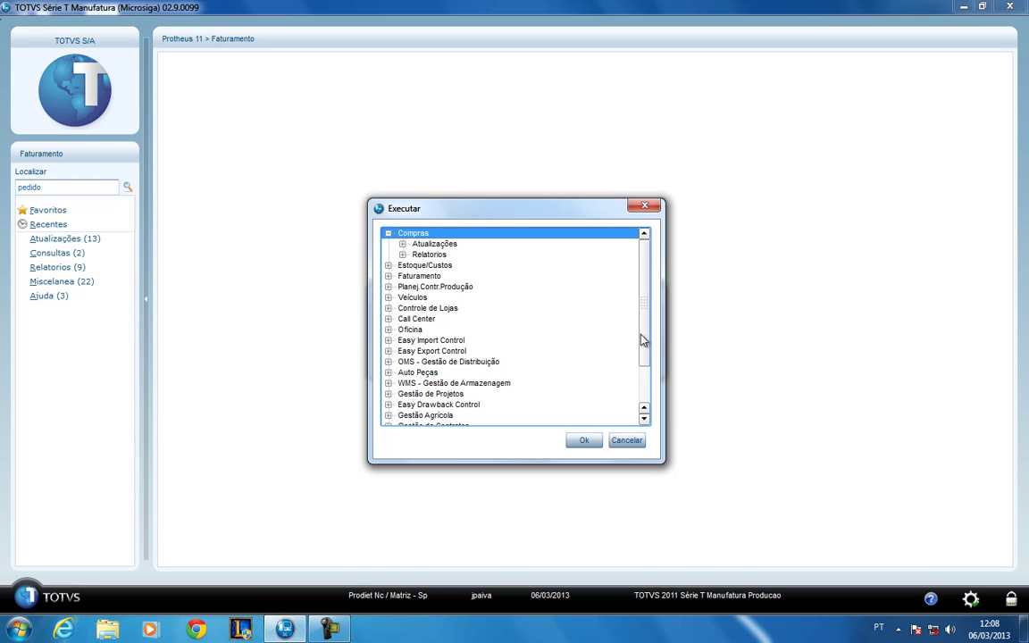
# - Browse Faturamento > Atualizações > Pedidos to Pedidos de Venda, then cancel the results
pyautogui.moveTo(645, 337); pyautogui.dragTo(654, 311)
pyautogui.click(387, 233)
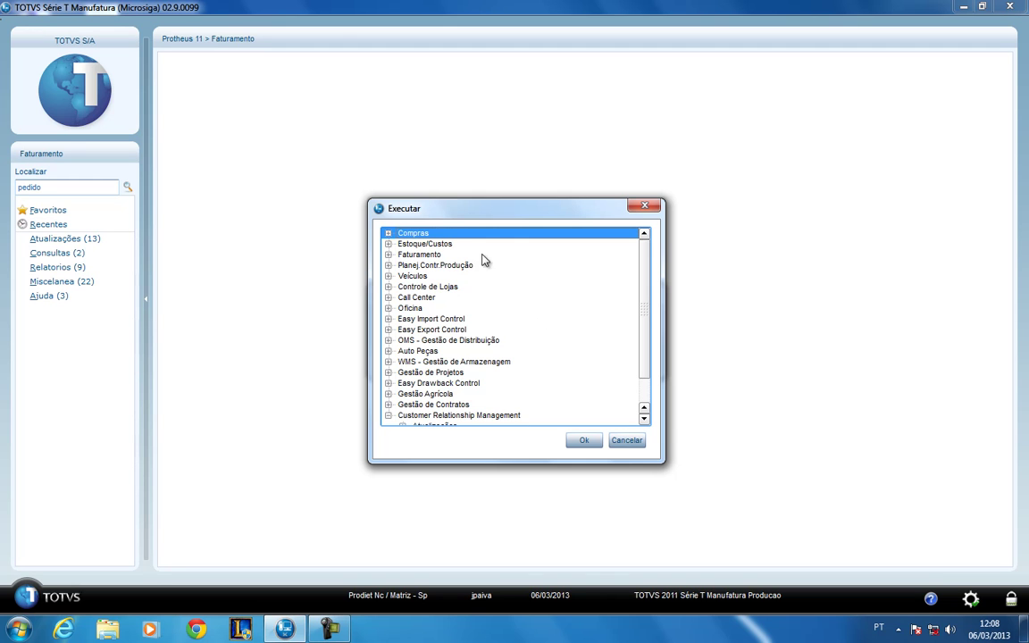
pyautogui.click(388, 254)
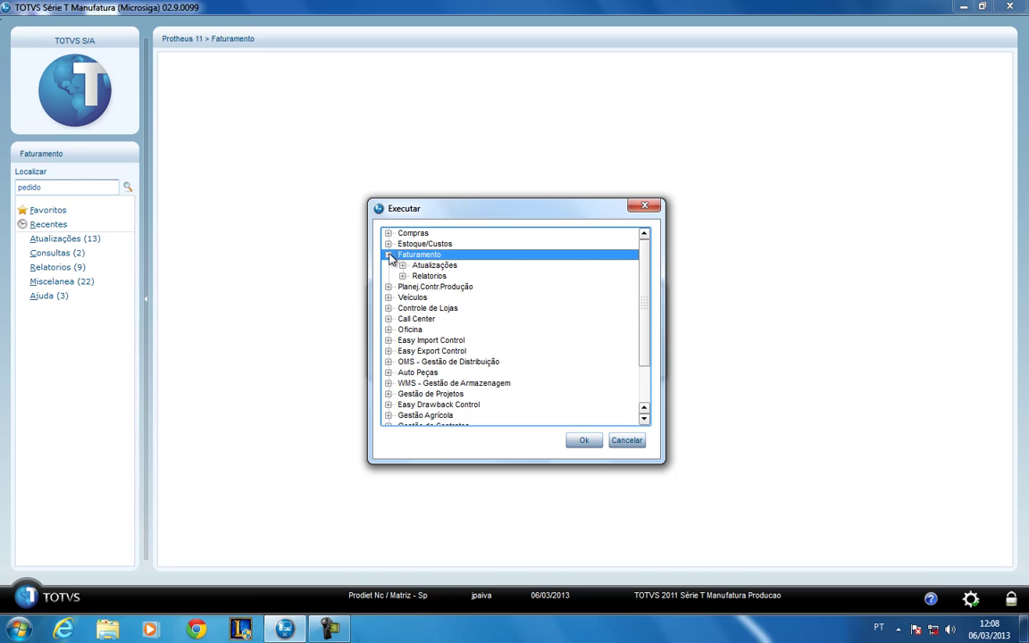
pyautogui.click(403, 265)
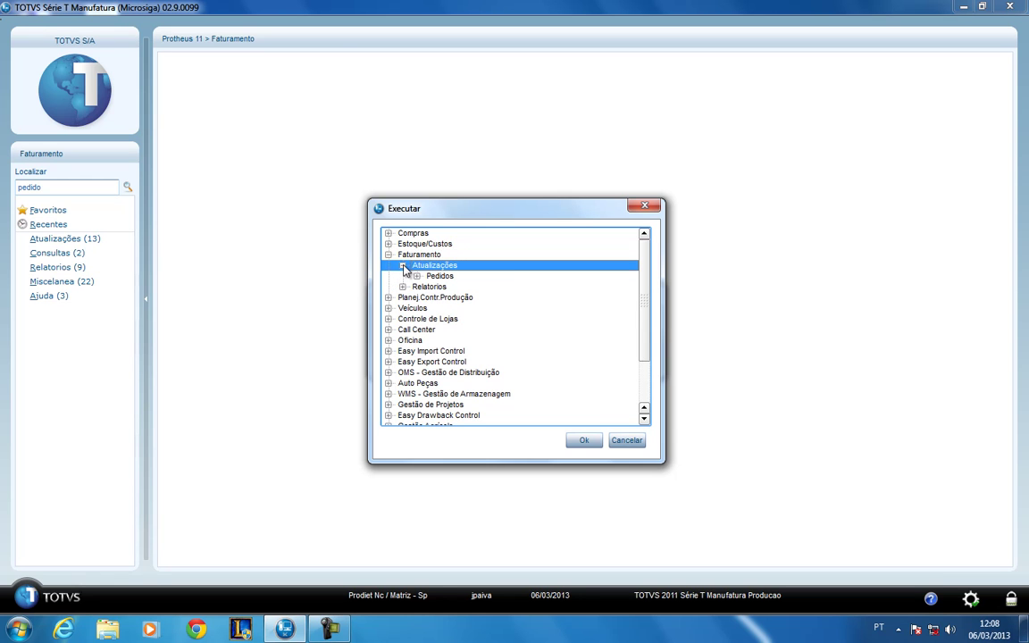
pyautogui.click(416, 276)
pyautogui.click(460, 287)
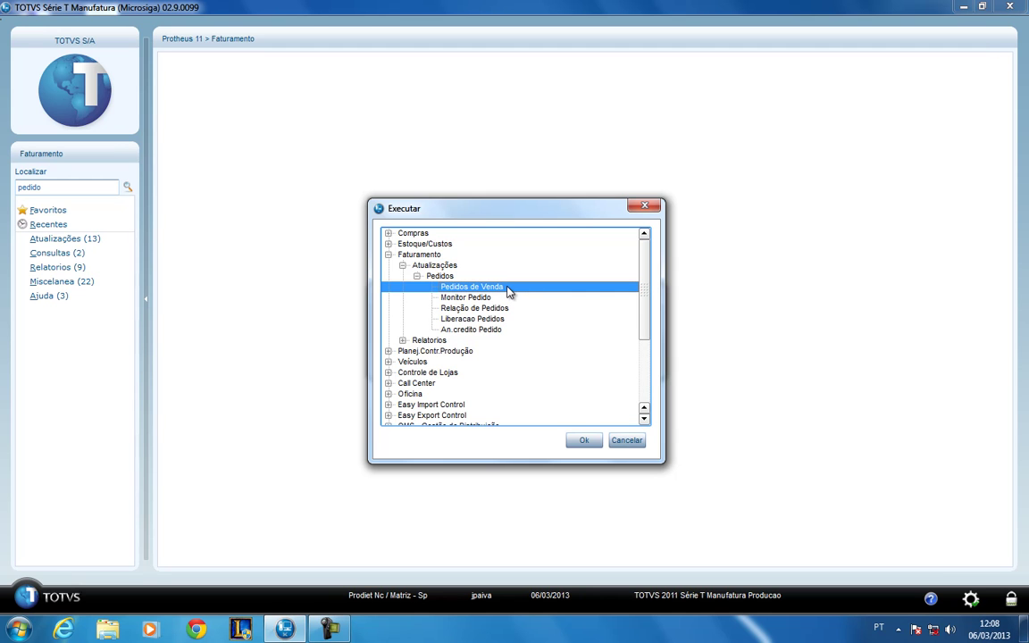
pyautogui.click(627, 444)
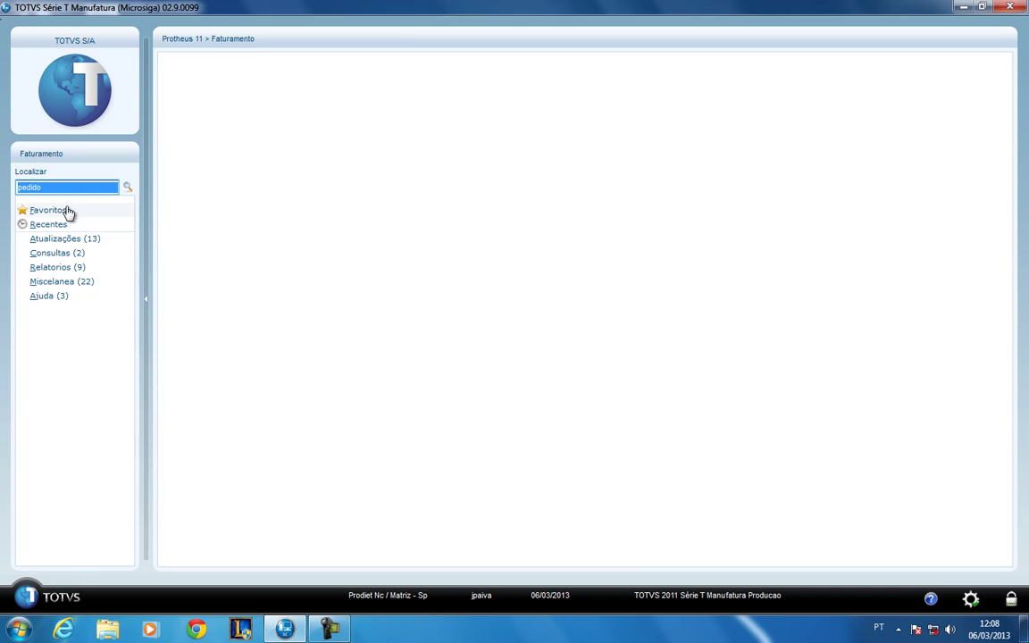
# - Check the Recentes routines, then switch to the empty Favoritos section
pyautogui.click(48, 224)
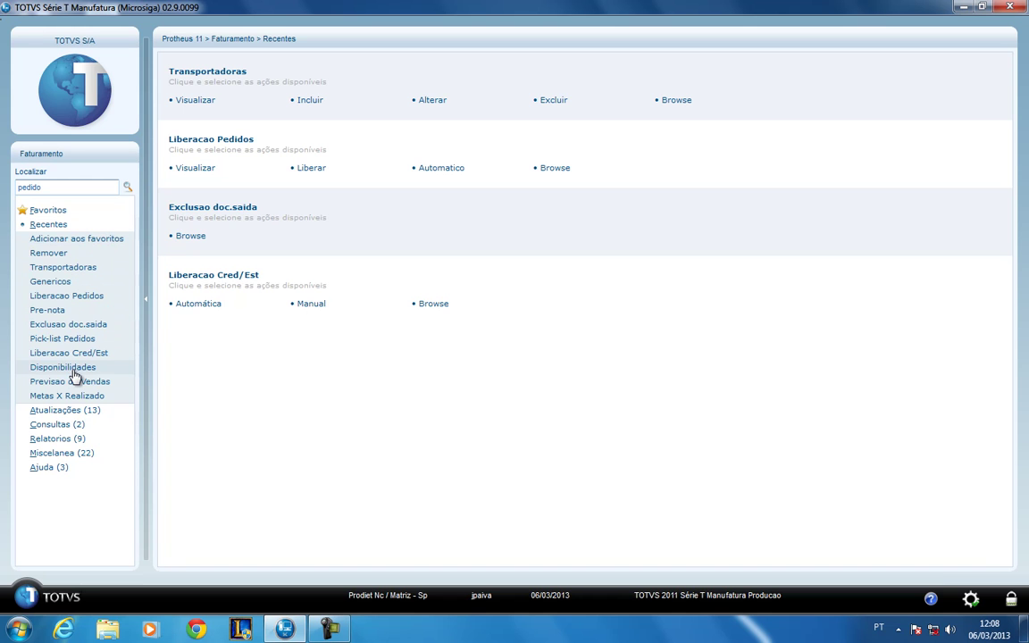
pyautogui.click(64, 212)
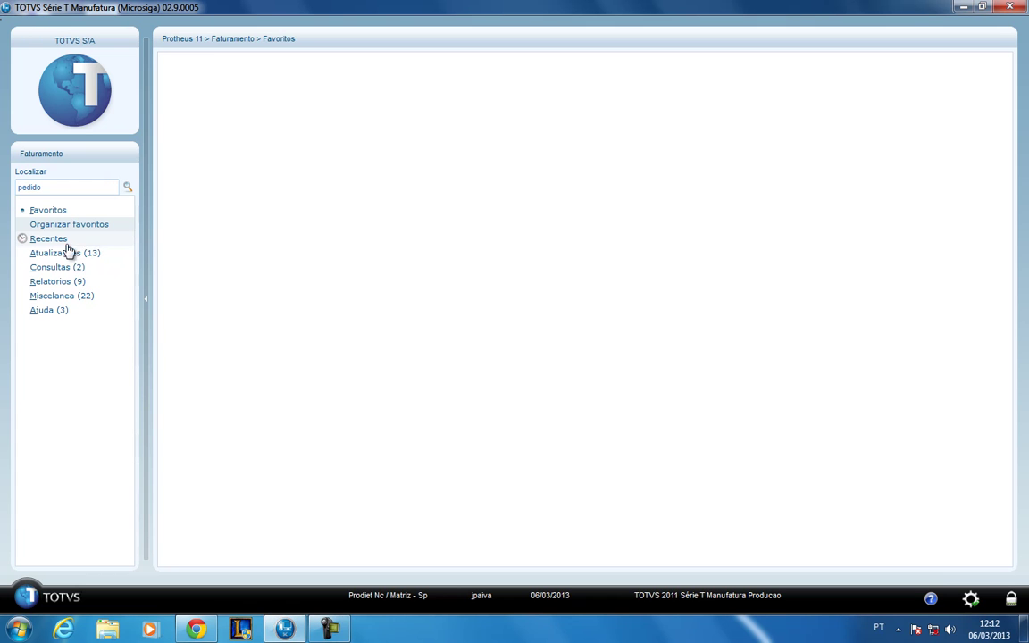
# - Add Genericos from the recent routines to favourites, then review Favoritos and Recentes
pyautogui.click(94, 240)
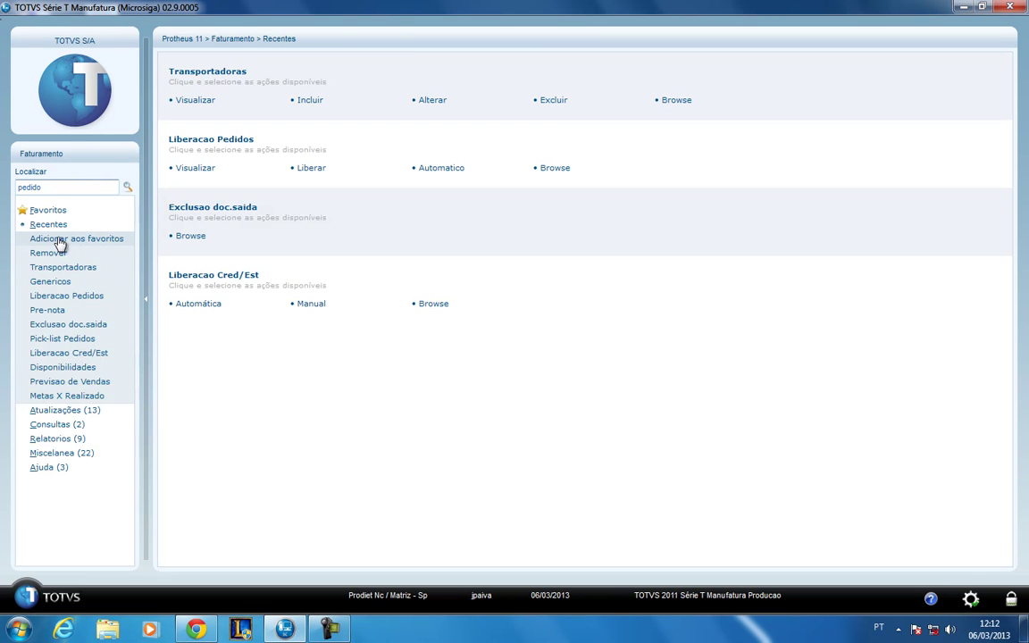
pyautogui.click(99, 239)
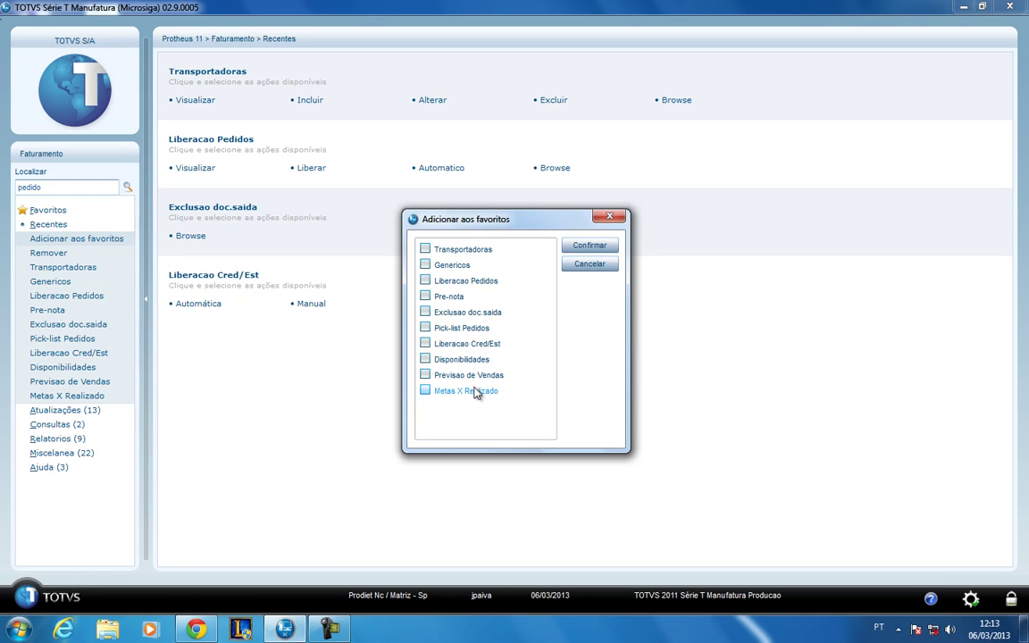
pyautogui.click(428, 267)
pyautogui.click(588, 247)
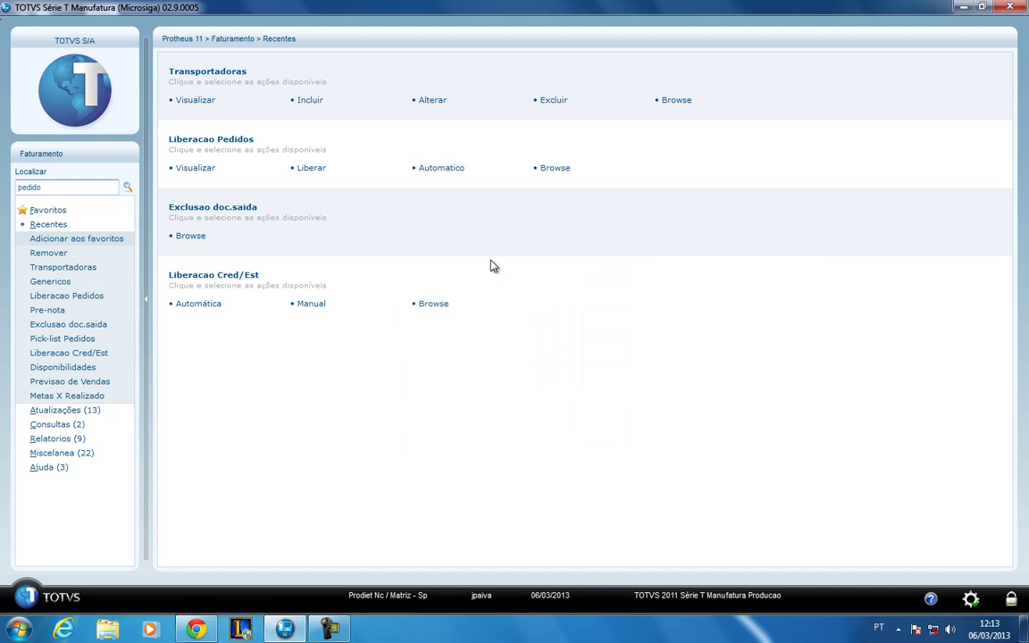
pyautogui.click(93, 214)
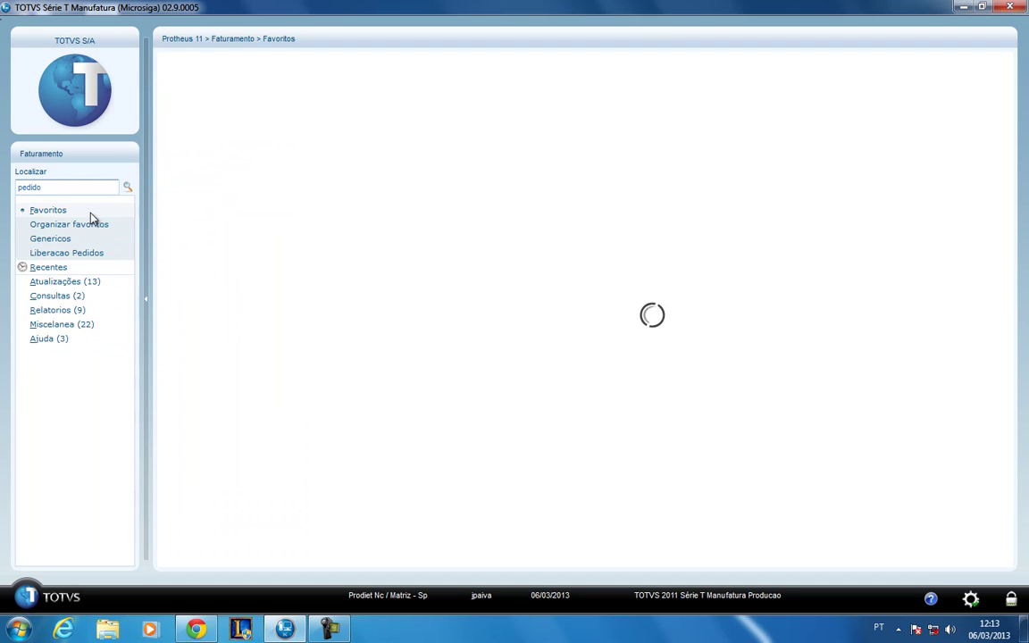
pyautogui.click(96, 267)
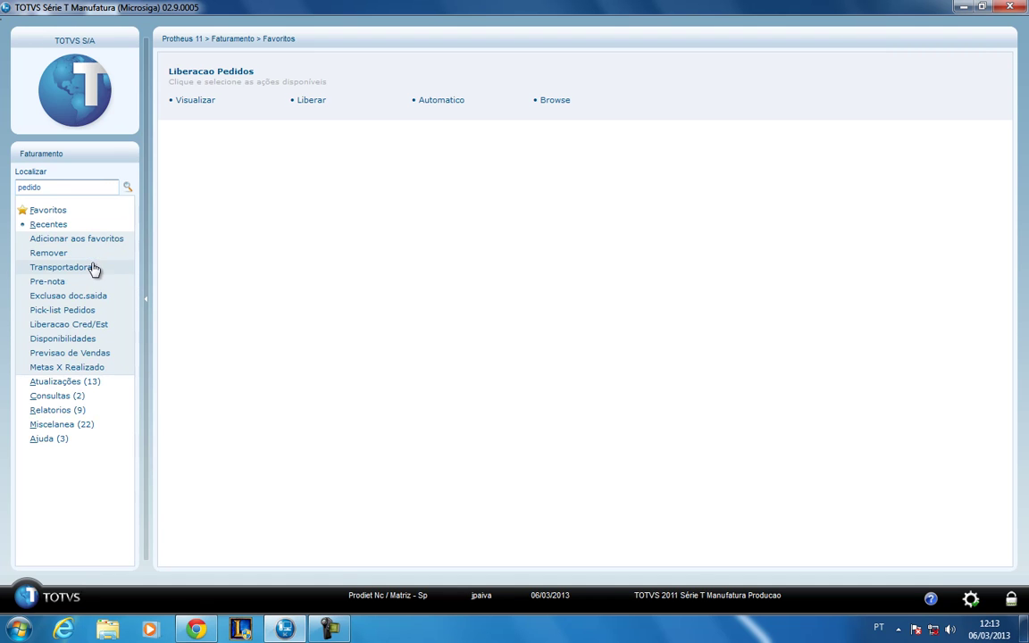
# - Collapse Recentes and expand the Atualizações (13) section of Faturamento
pyautogui.click(93, 227)
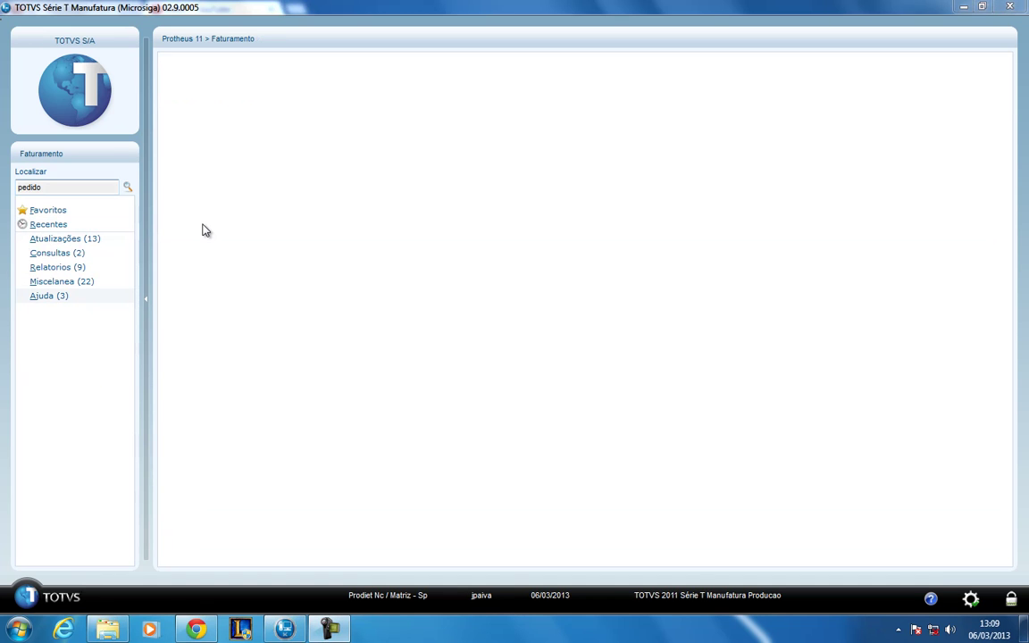
pyautogui.click(94, 241)
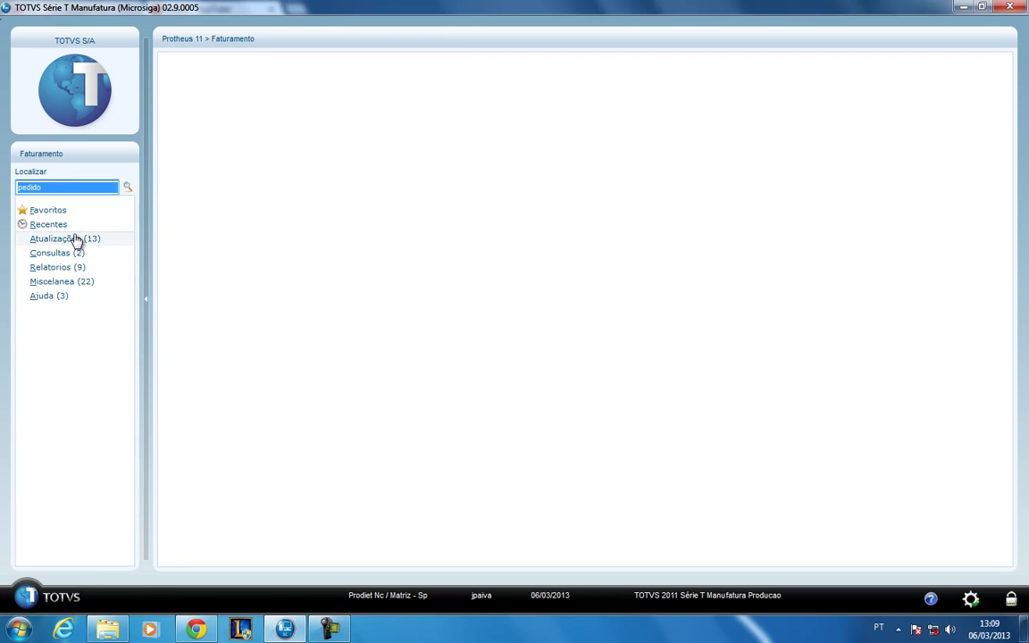
pyautogui.click(74, 239)
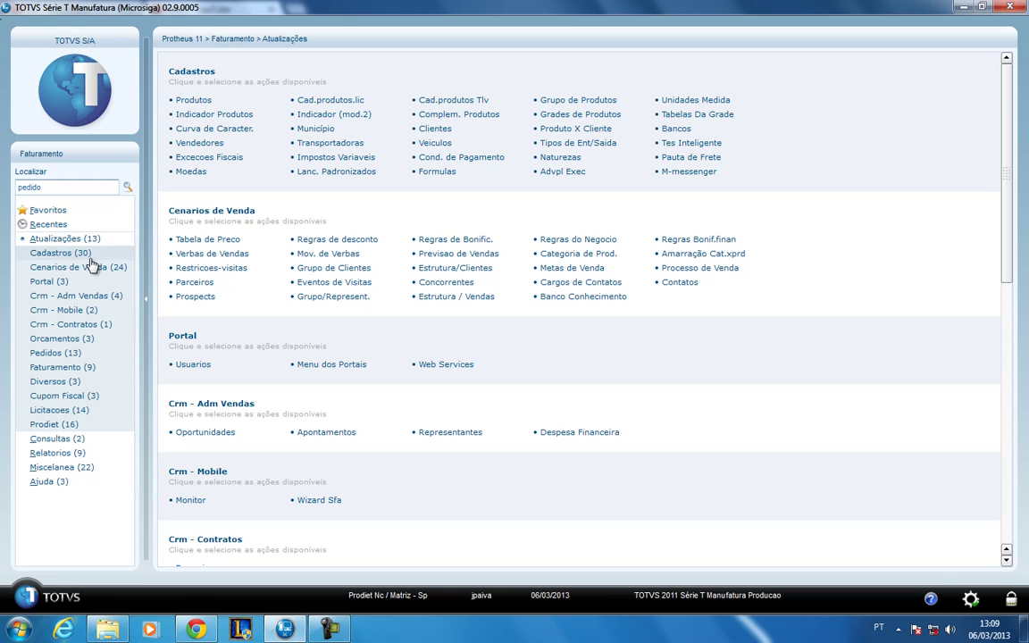
# - Open the Produtos routine from Cadastros, return to Atualizações, and pick Clientes
pyautogui.click(87, 255)
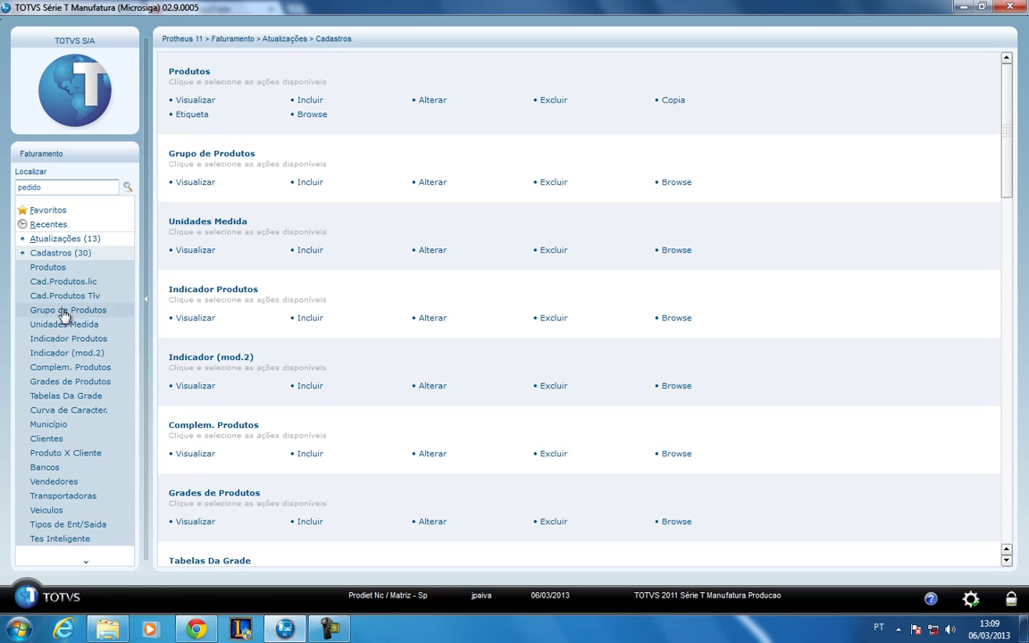
pyautogui.click(48, 255)
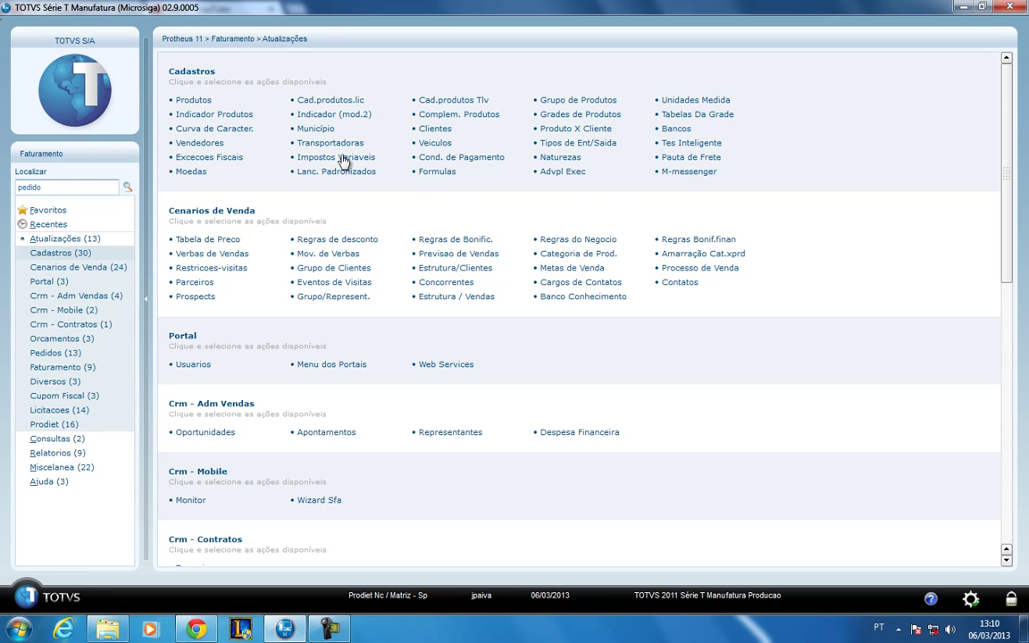
pyautogui.click(197, 100)
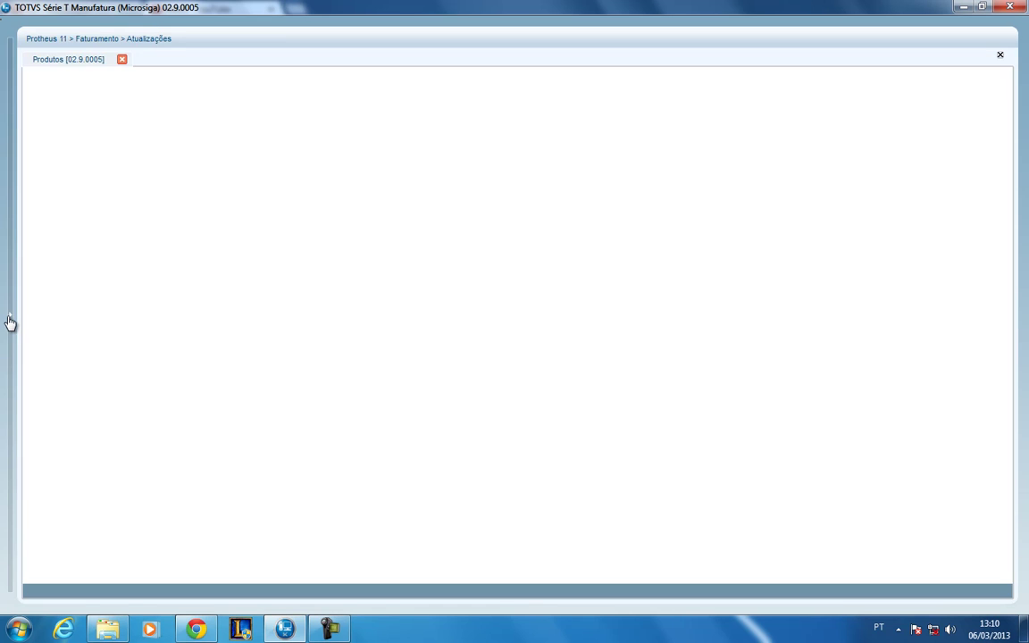
pyautogui.click(9, 321)
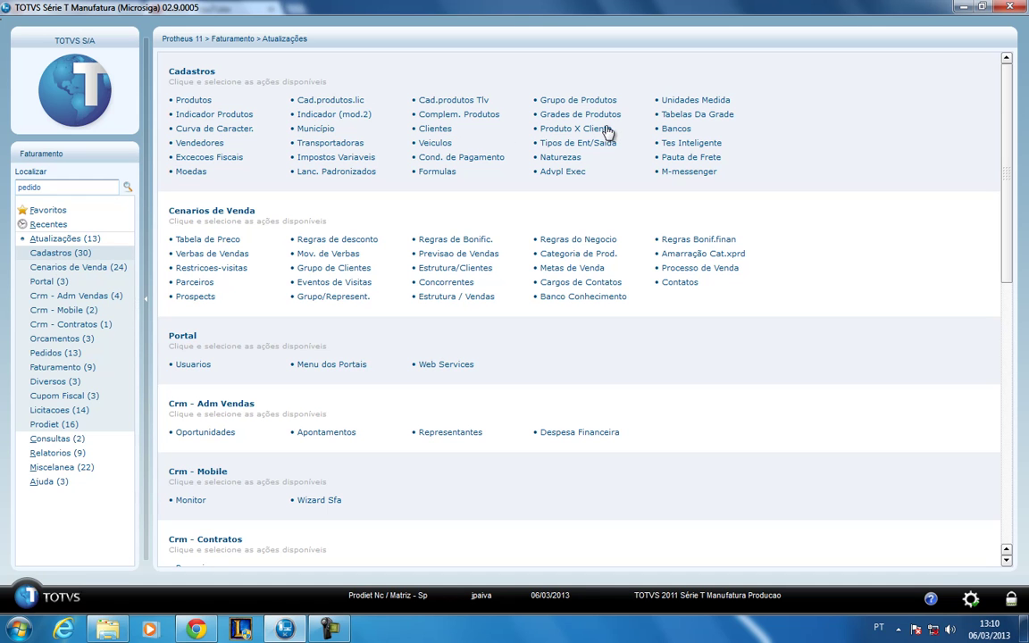
pyautogui.click(427, 130)
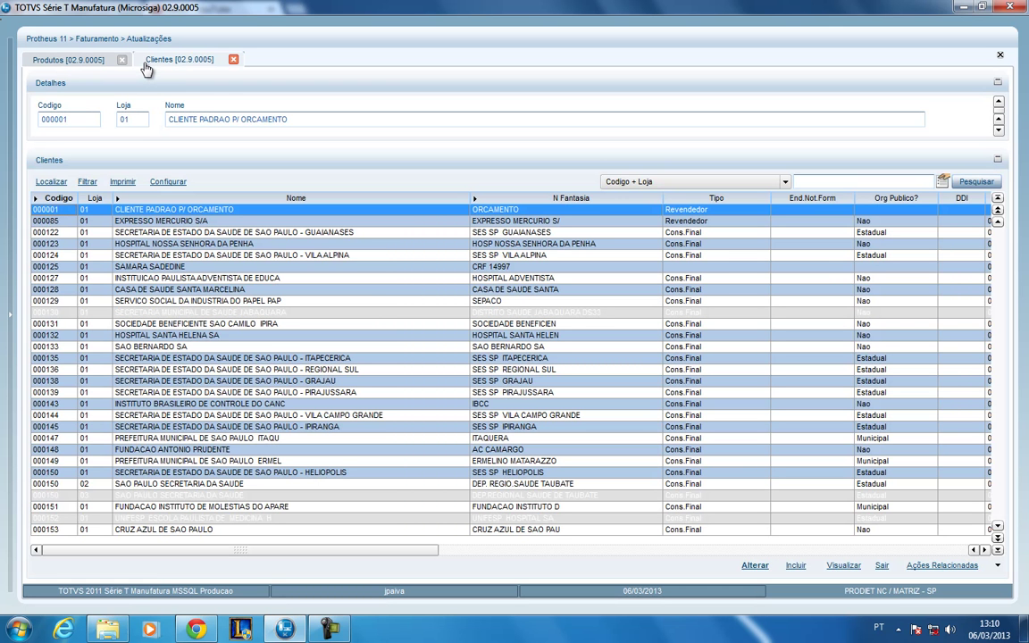
# - Compare the Produtos and Clientes lists, ending on the Produtos list
pyautogui.click(80, 62)
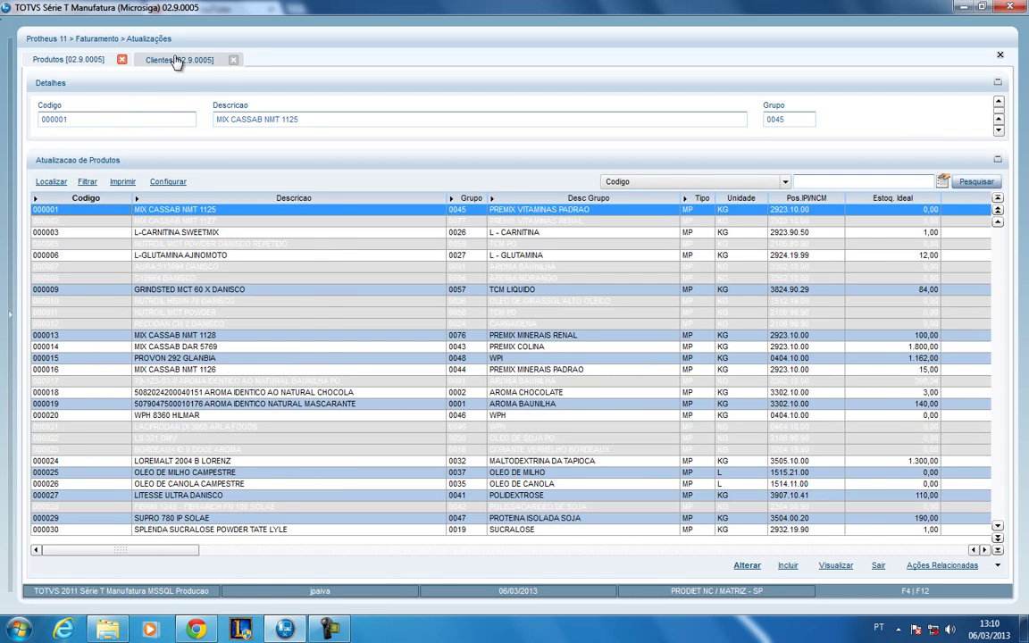
pyautogui.click(172, 61)
pyautogui.click(83, 61)
pyautogui.click(159, 61)
pyautogui.click(84, 63)
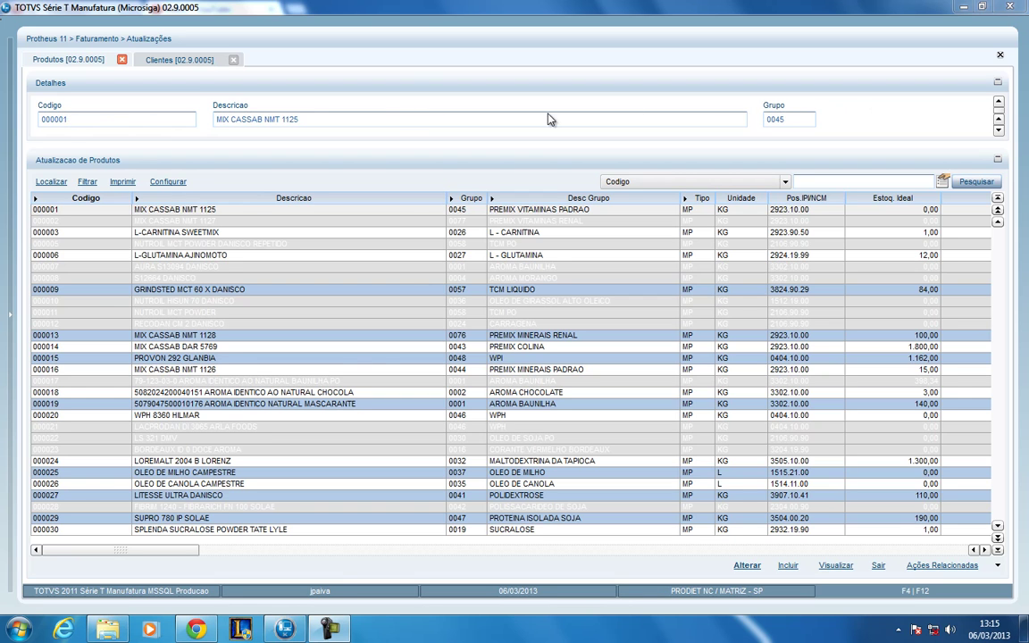
# - Open product 000015 PROVON 292 GLANBIA for viewing with Visualizar
pyautogui.click(223, 361)
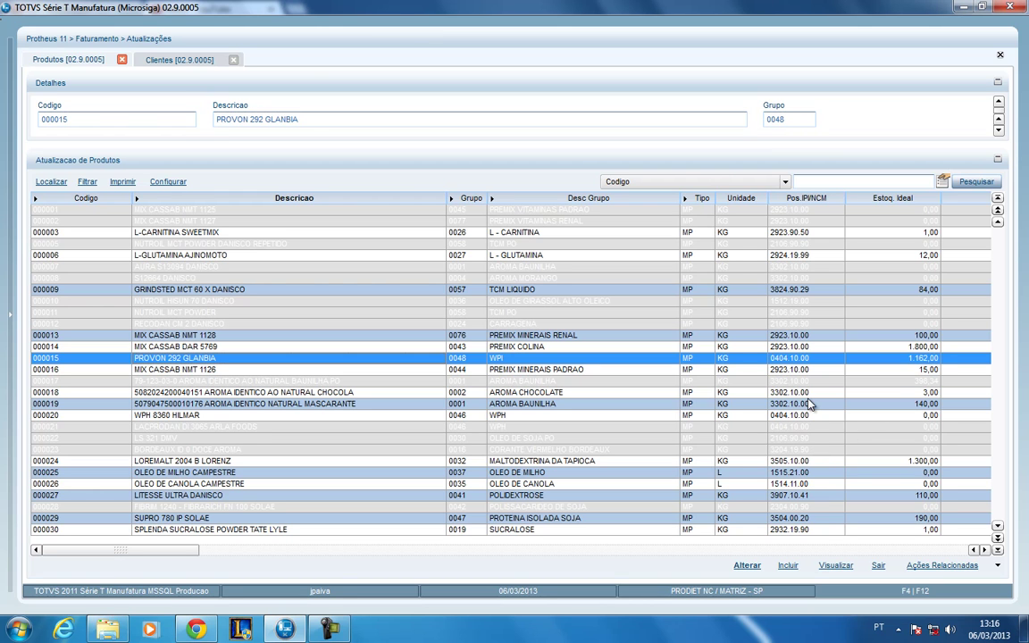
pyautogui.click(840, 569)
pyautogui.click(554, 358)
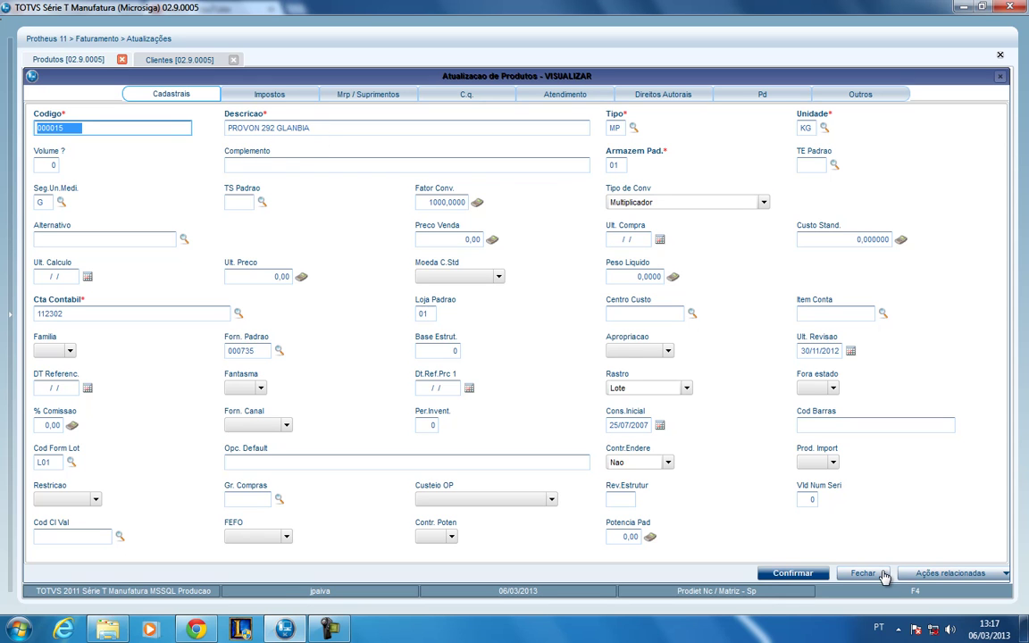
# - Review product 000015's Impostos, Mrp / Suprimentos, Atendimento, Pd, Outros and C.q. pages, then close it
pyautogui.click(266, 93)
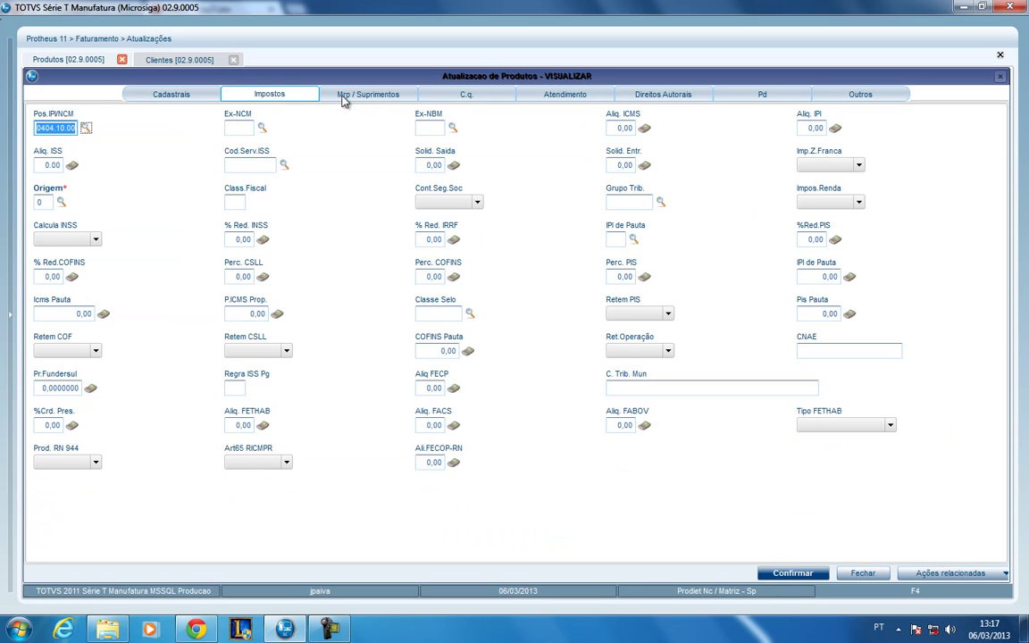
pyautogui.click(362, 96)
pyautogui.click(455, 93)
pyautogui.click(536, 95)
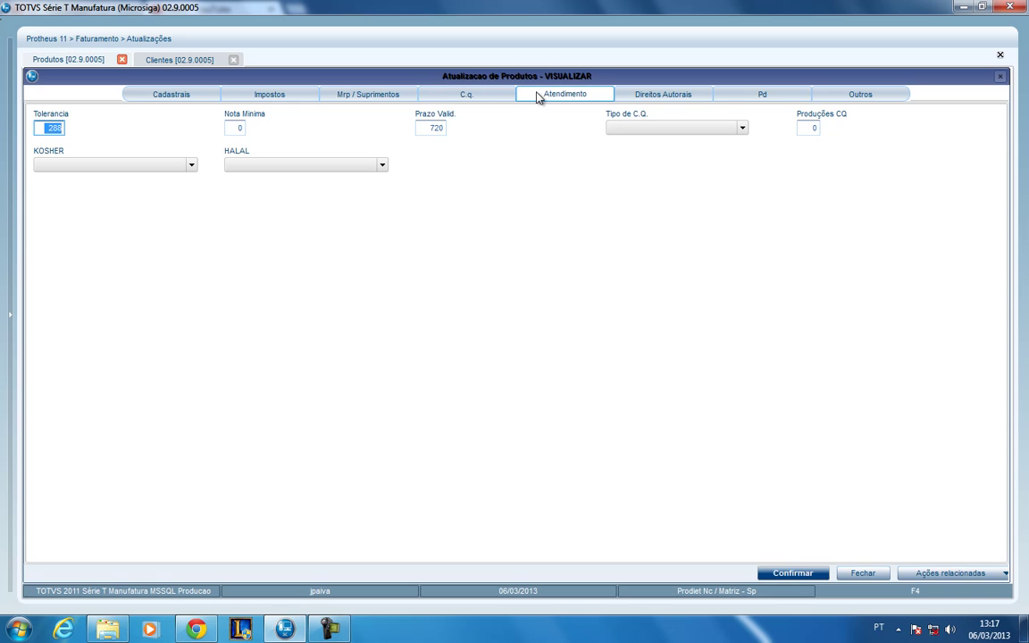
pyautogui.click(688, 96)
pyautogui.click(759, 97)
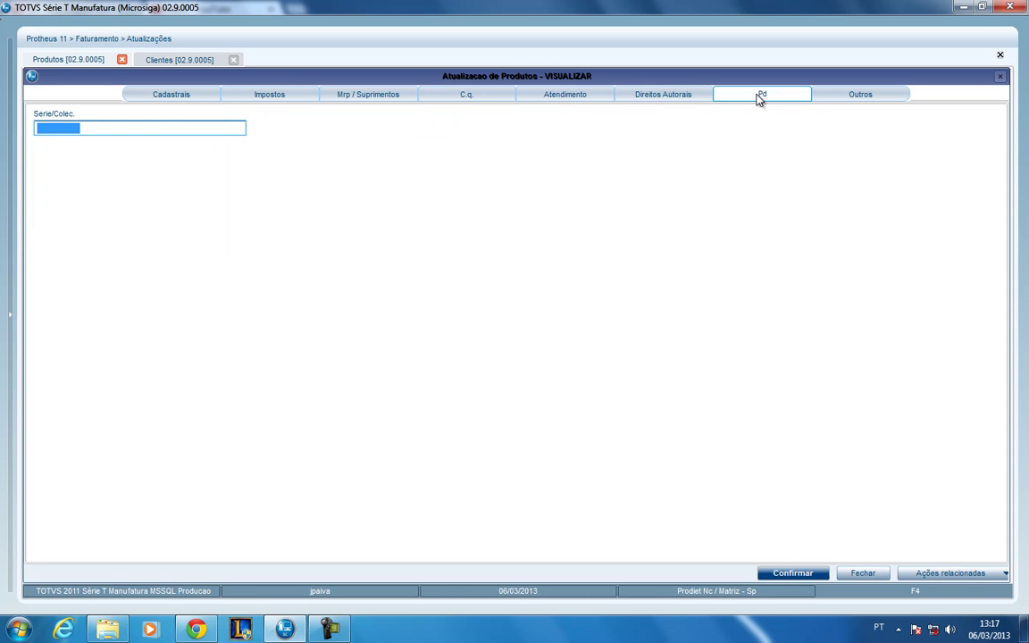
pyautogui.click(852, 98)
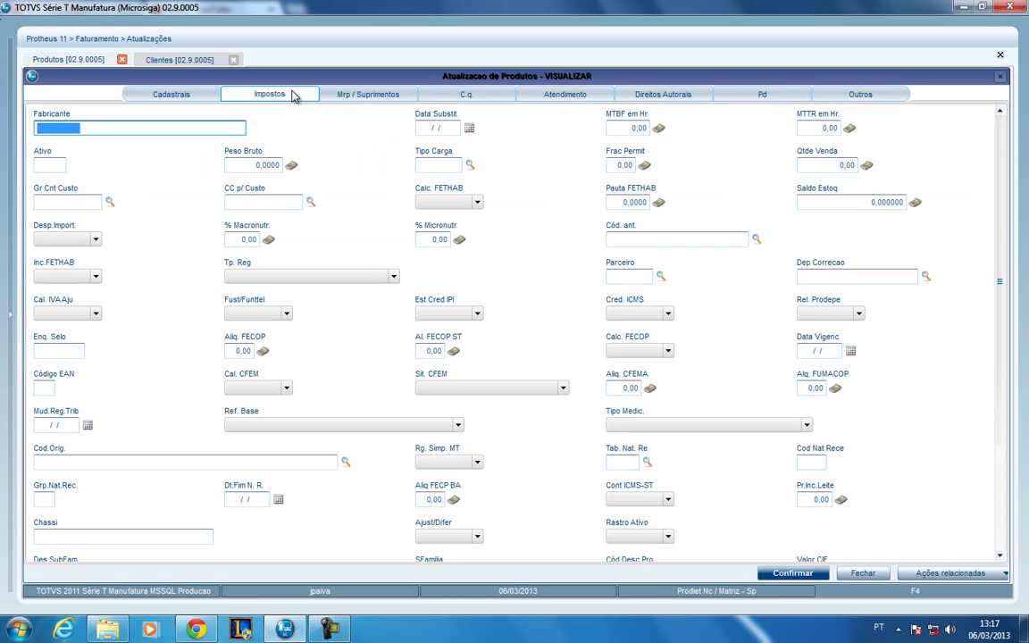
pyautogui.click(287, 94)
pyautogui.click(366, 95)
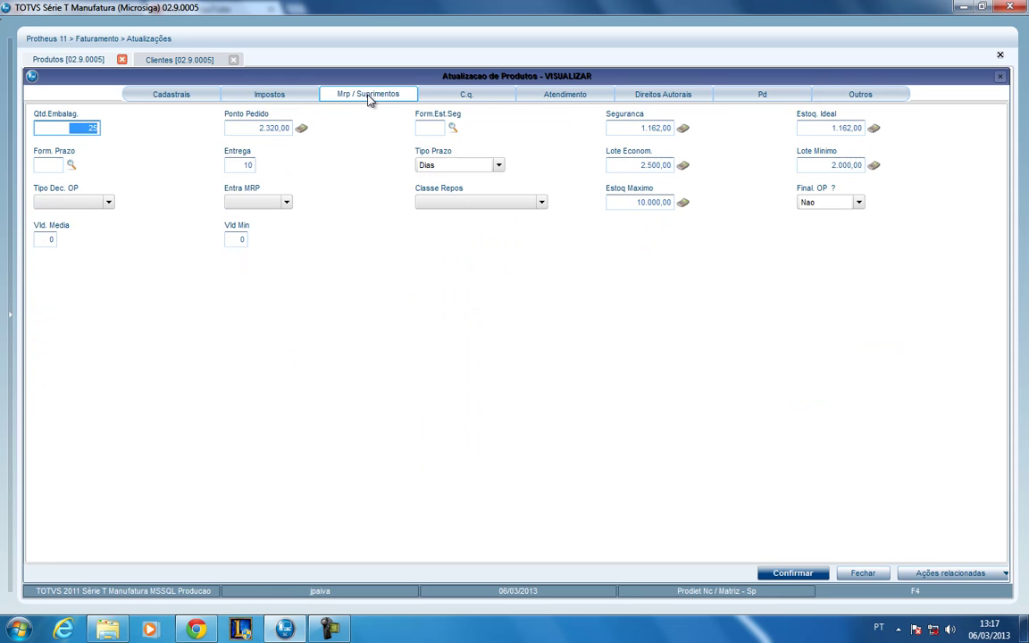
pyautogui.click(482, 100)
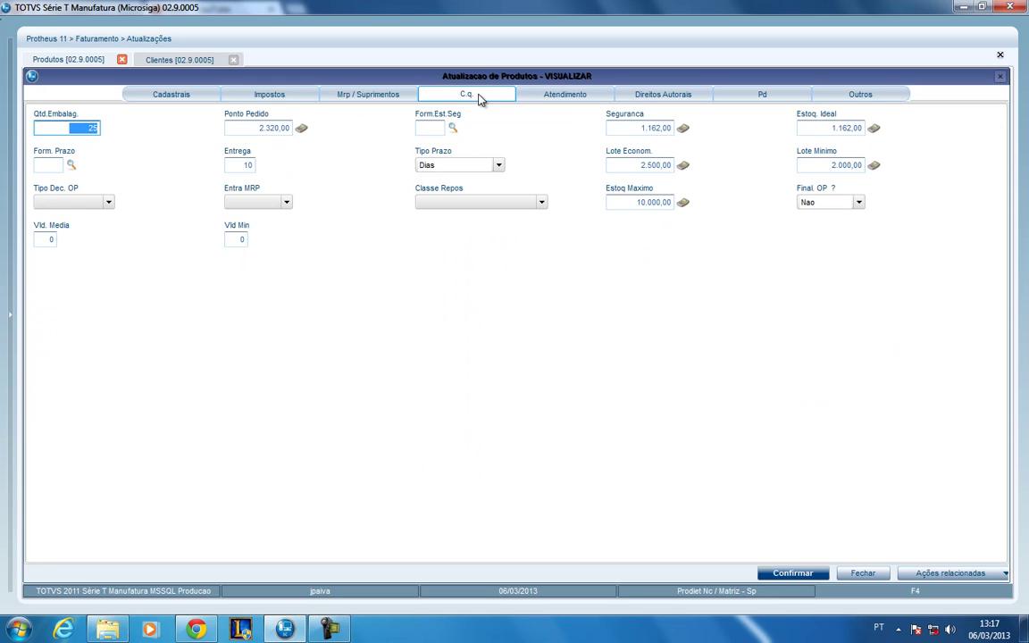
pyautogui.click(862, 573)
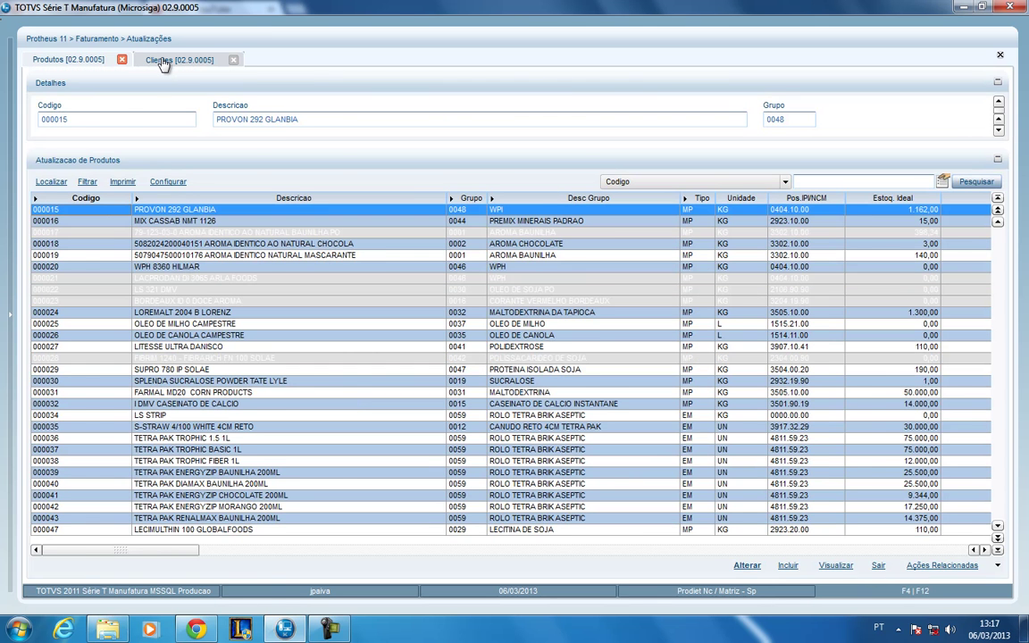
# - View client 000001 CLIENTE PADRAO P/ ORCAMENTO's Adm/Fin., Fiscais, Vendas and Cadastrais pages, then close it
pyautogui.click(159, 60)
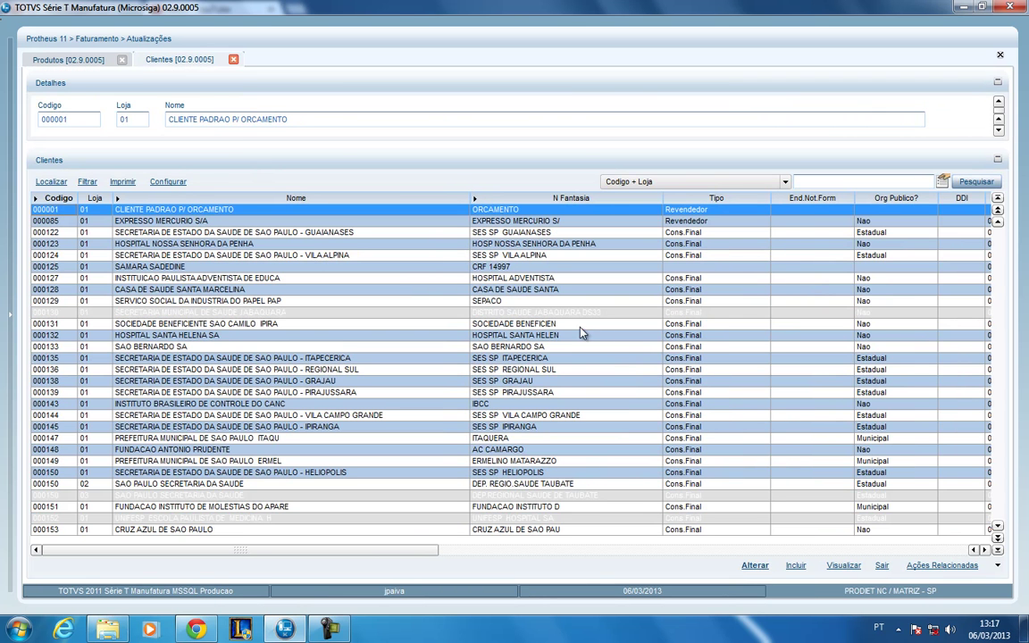
pyautogui.click(847, 567)
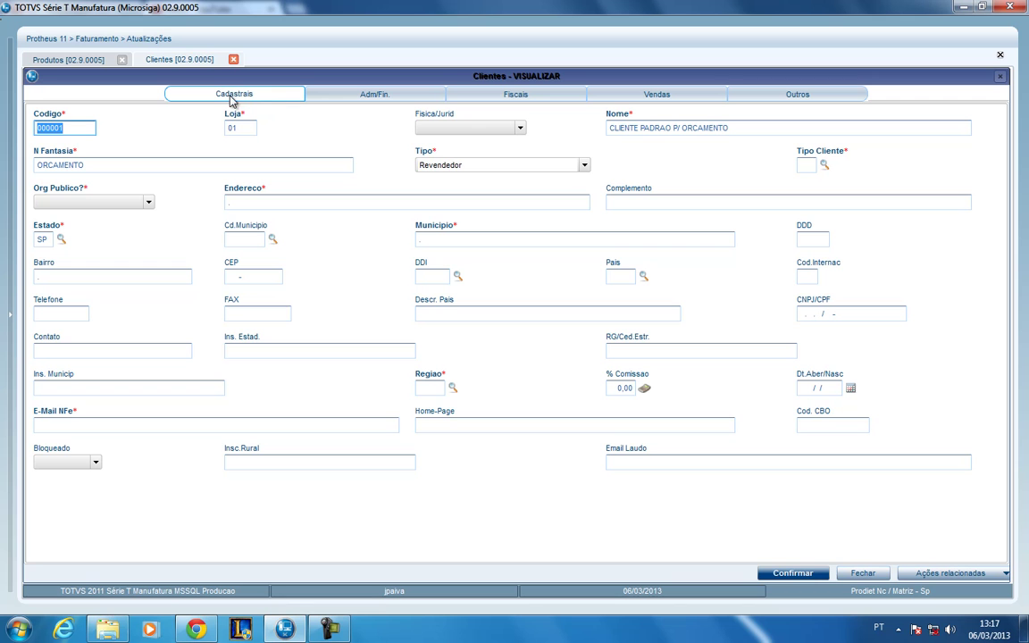
pyautogui.click(401, 96)
pyautogui.click(525, 96)
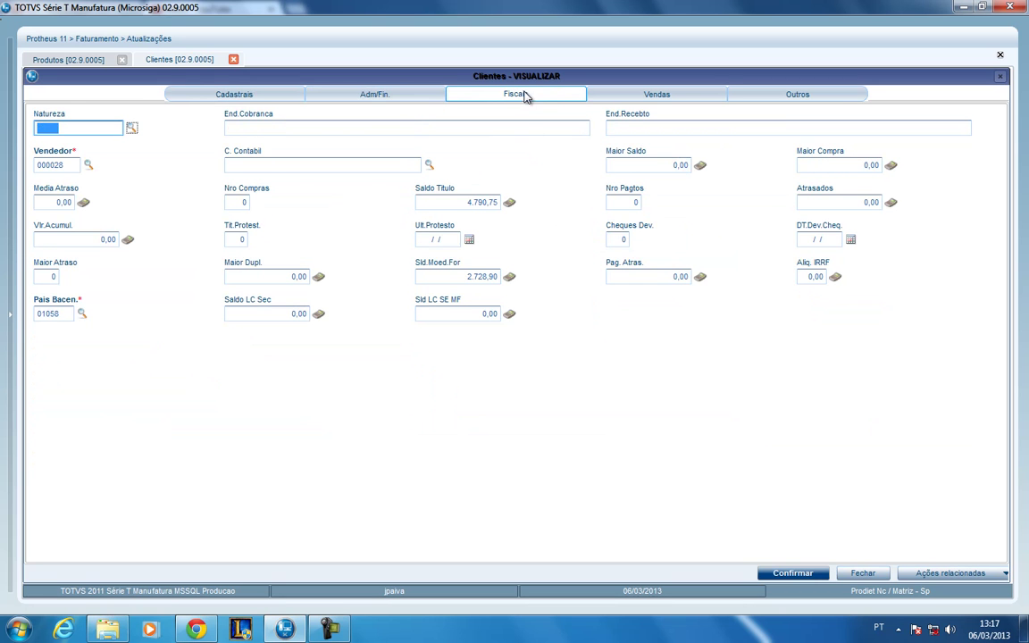
pyautogui.click(603, 93)
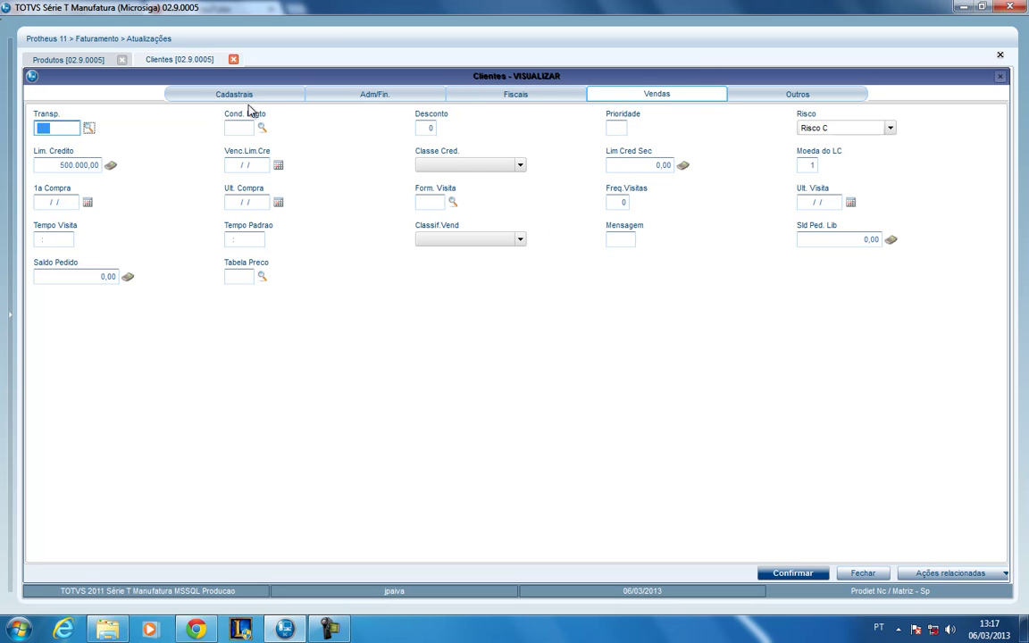
pyautogui.click(226, 94)
pyautogui.click(863, 576)
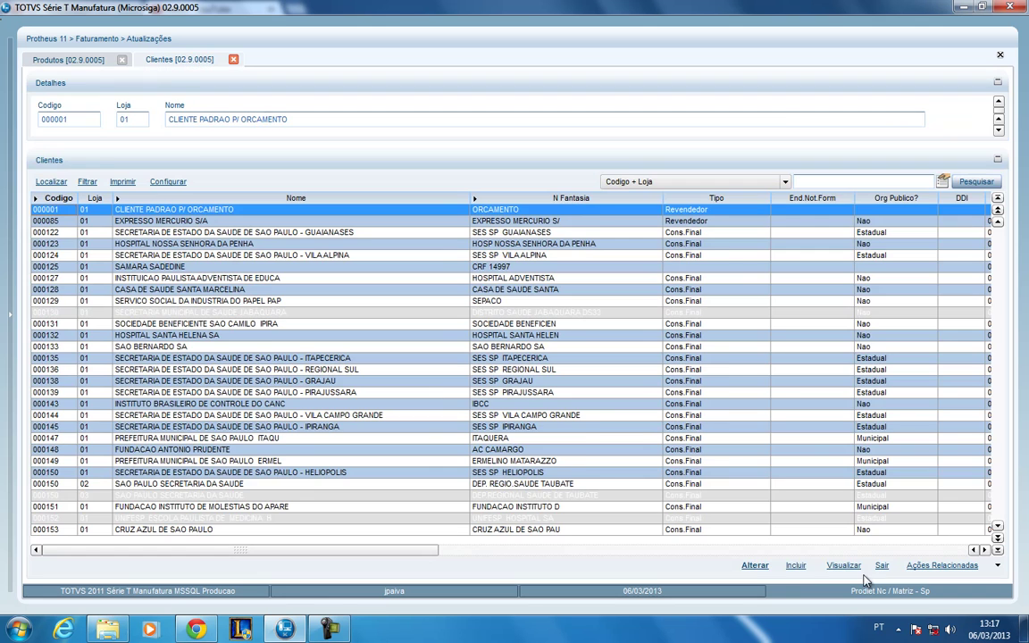
# - Sort Produtos by 'Descricao + Codigo' and search CASE, landing on 000492 CASEINATO DE CALCIO
pyautogui.click(74, 63)
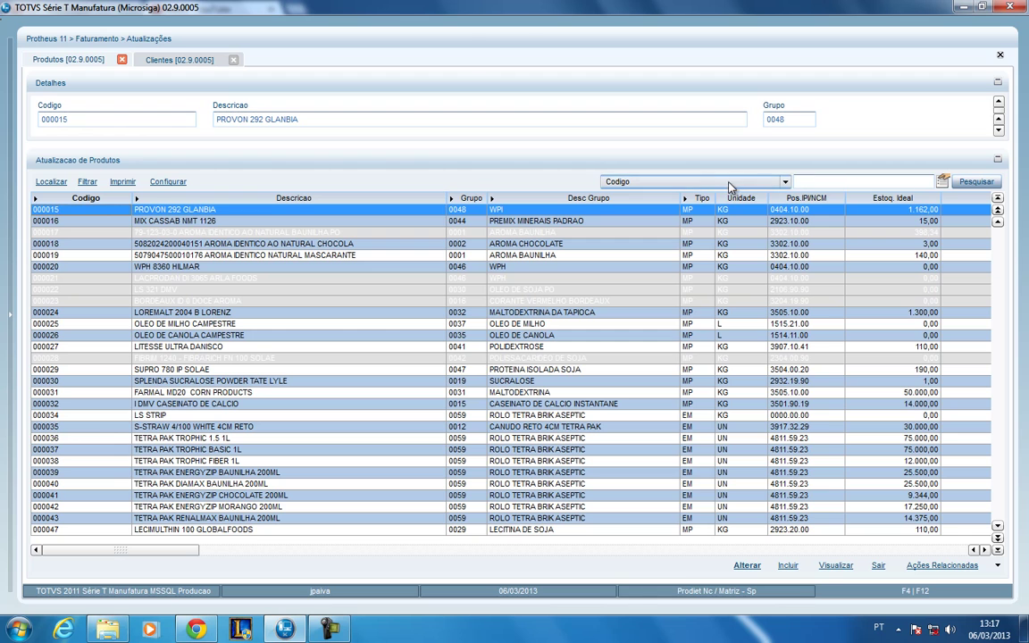
pyautogui.click(779, 183)
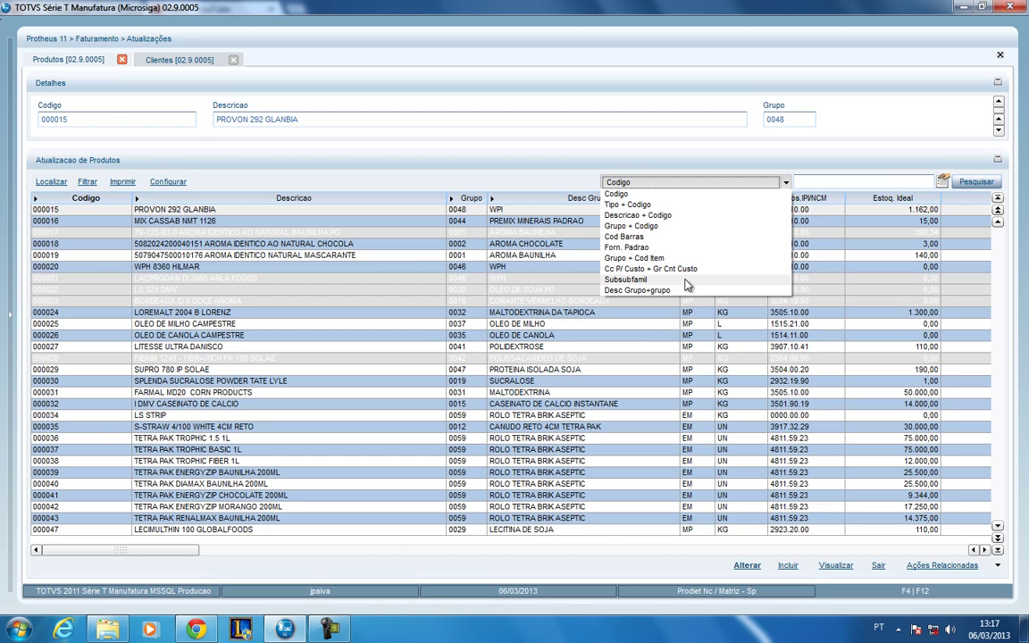
pyautogui.click(697, 216)
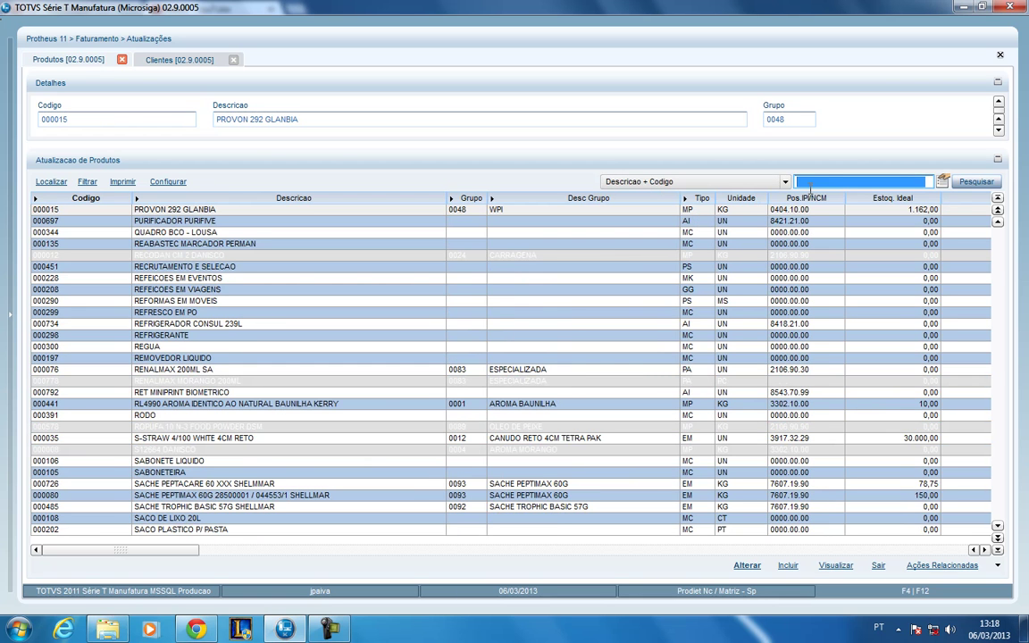
pyautogui.write('CASE')
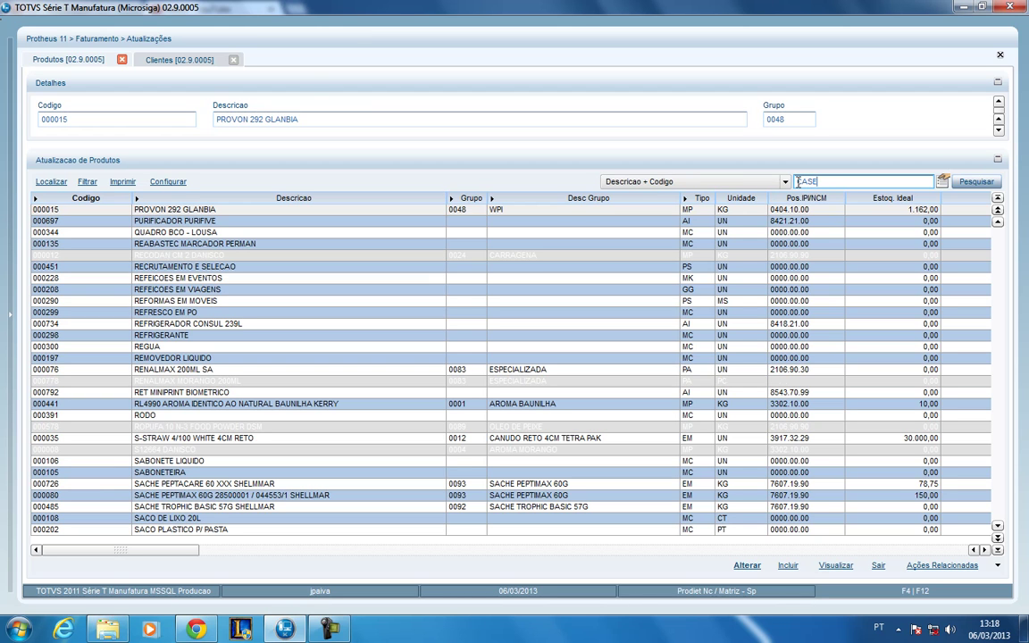
pyautogui.click(976, 182)
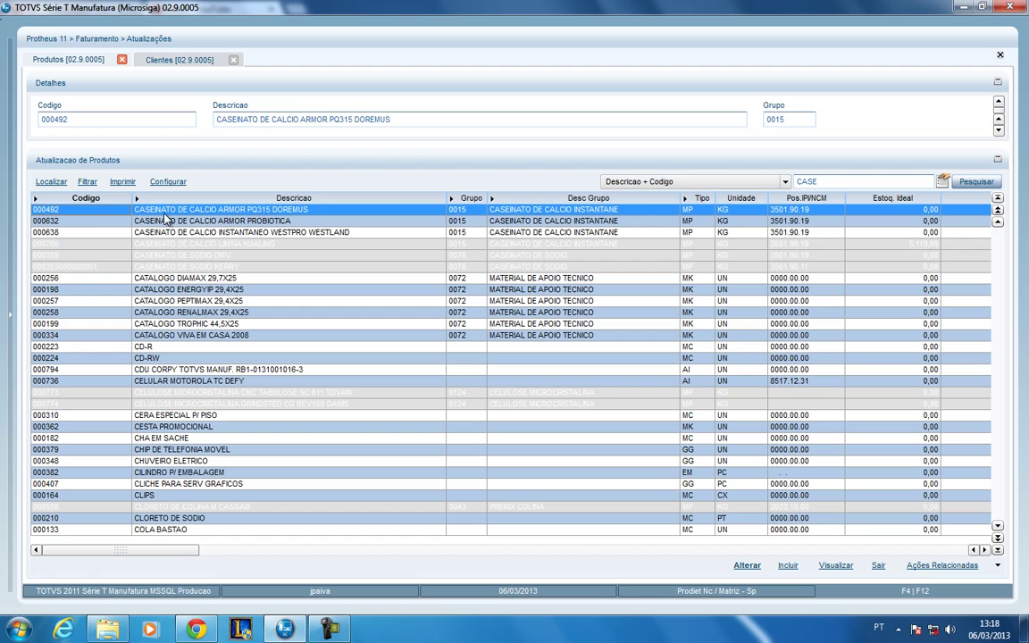
pyautogui.click(143, 232)
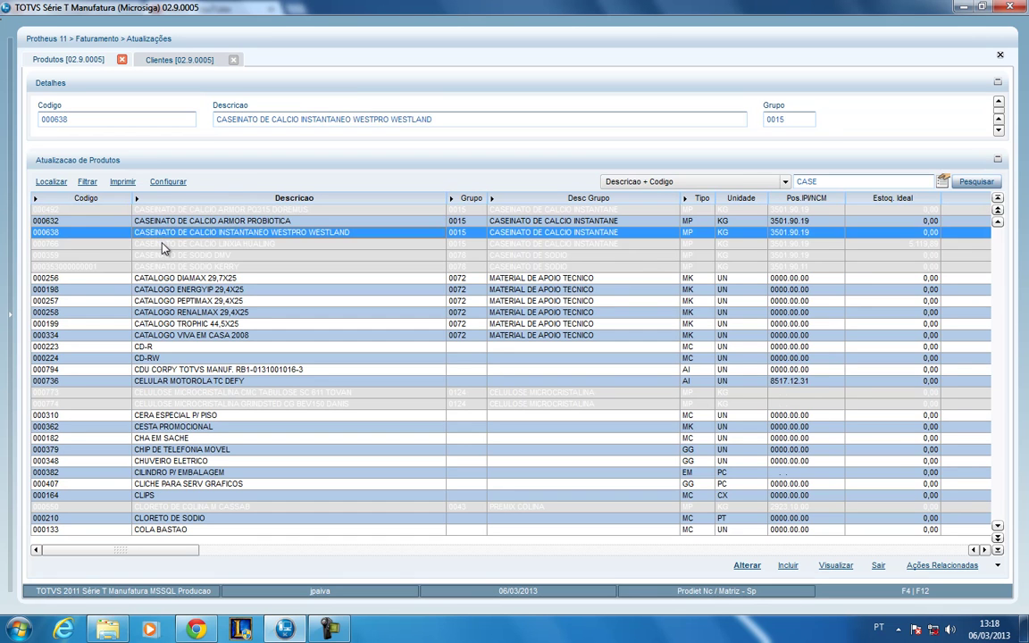
pyautogui.click(75, 244)
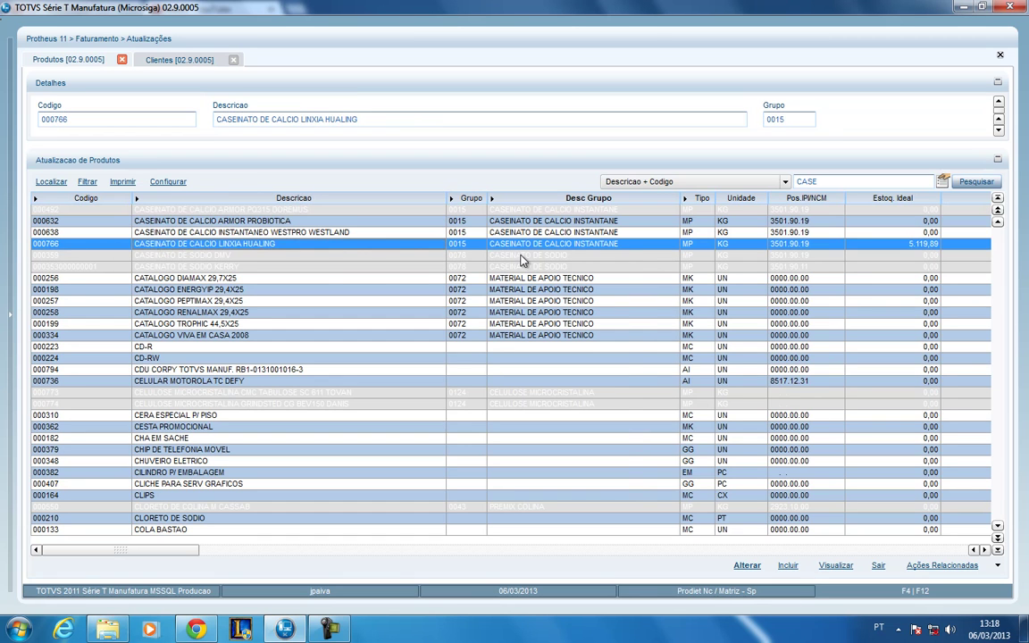
pyautogui.click(482, 257)
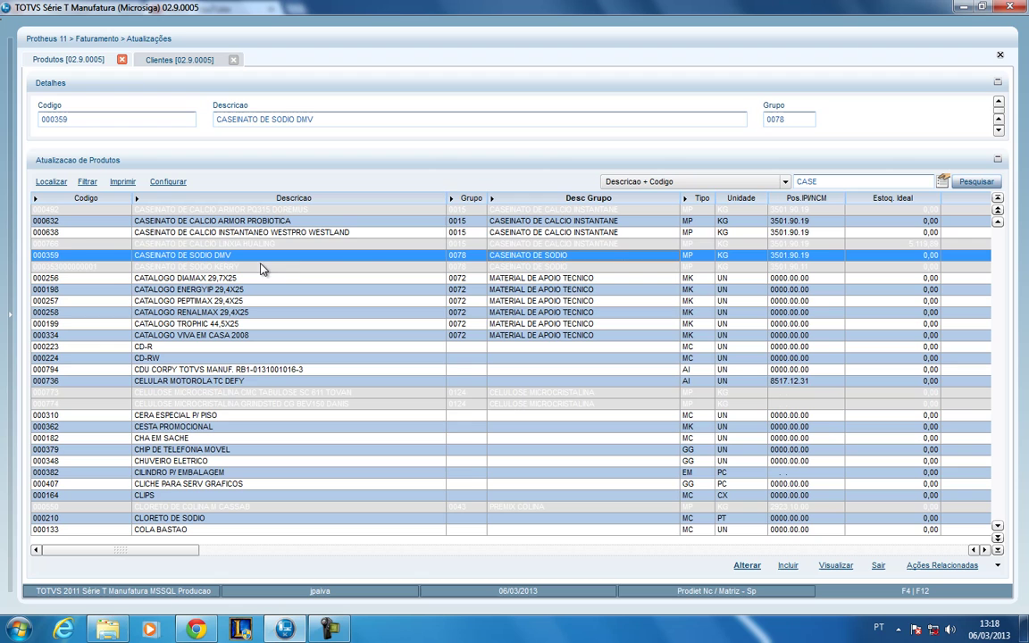
pyautogui.click(63, 244)
pyautogui.click(62, 256)
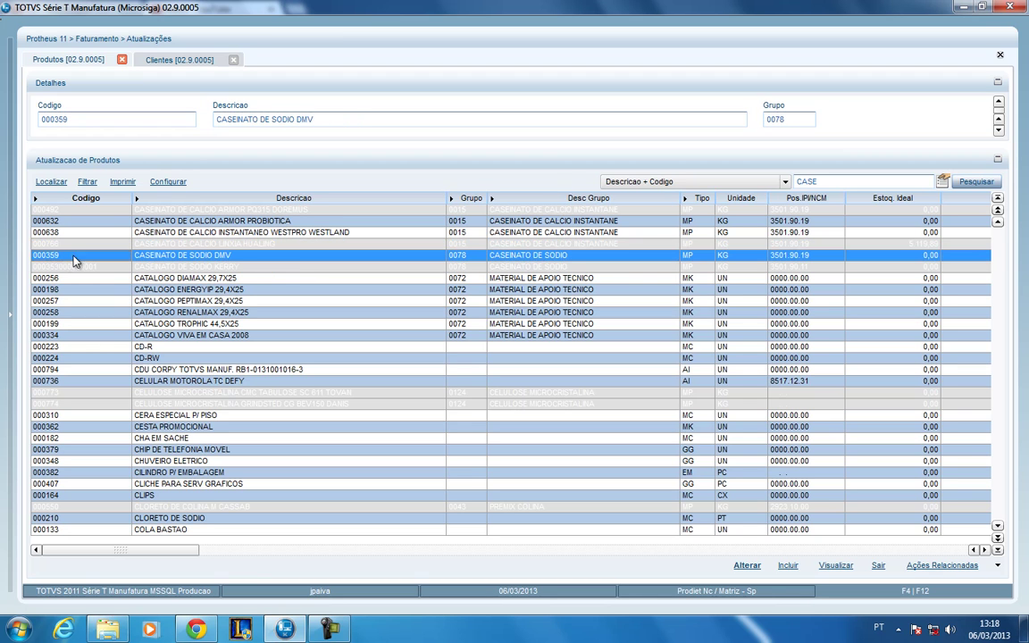
pyautogui.click(299, 268)
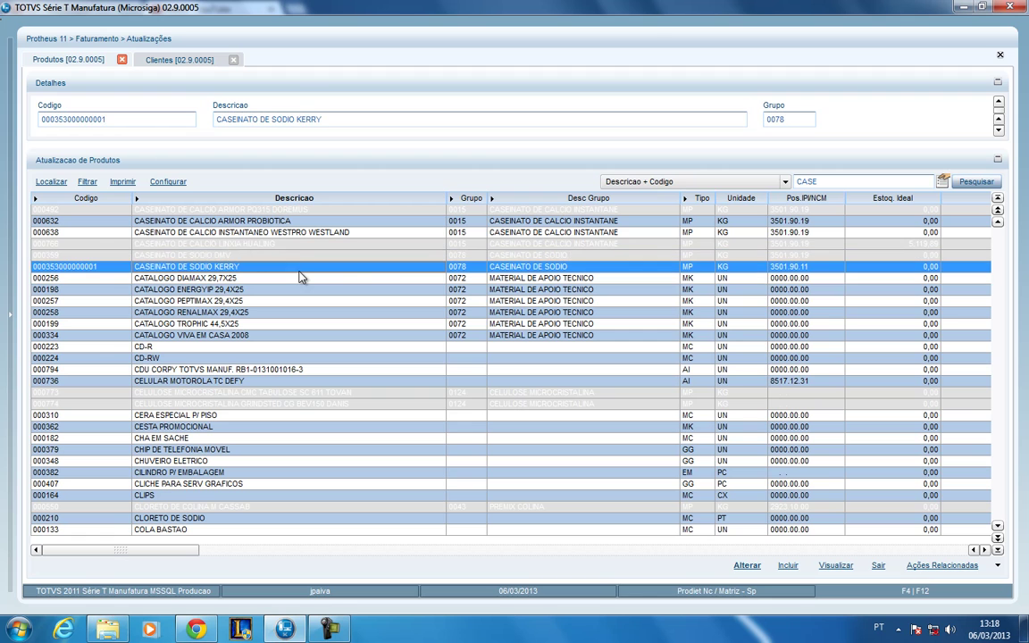
pyautogui.click(299, 255)
pyautogui.click(302, 244)
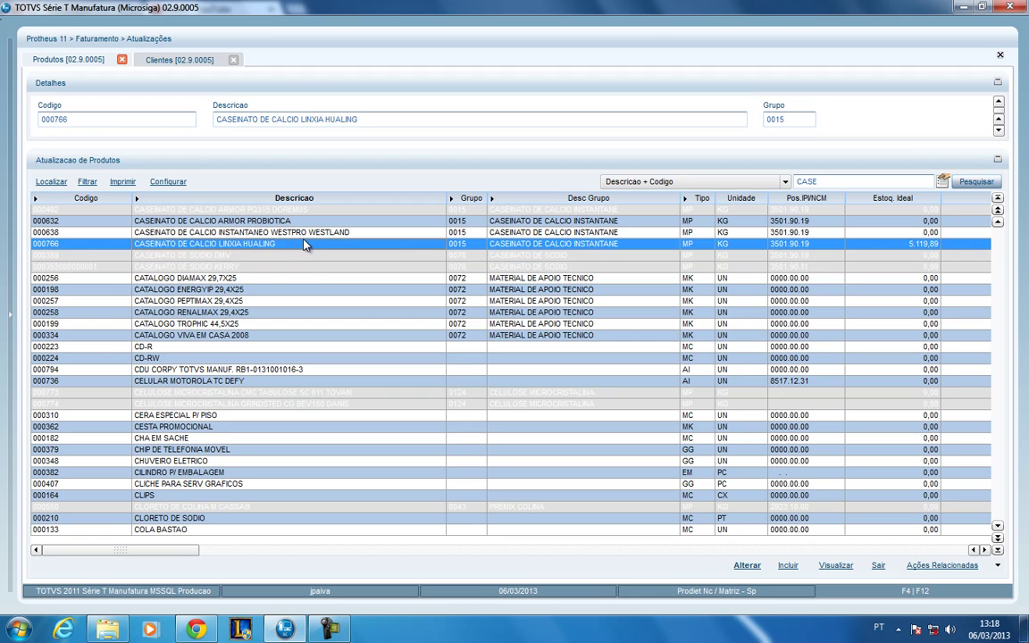
pyautogui.click(313, 232)
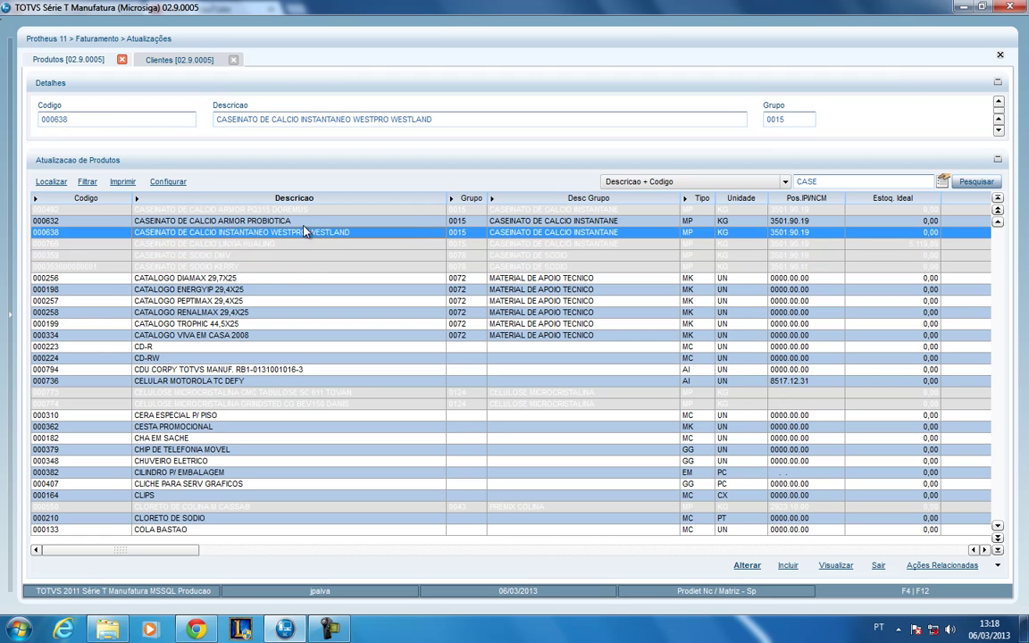
pyautogui.click(305, 221)
pyautogui.click(305, 232)
pyautogui.press('Up')
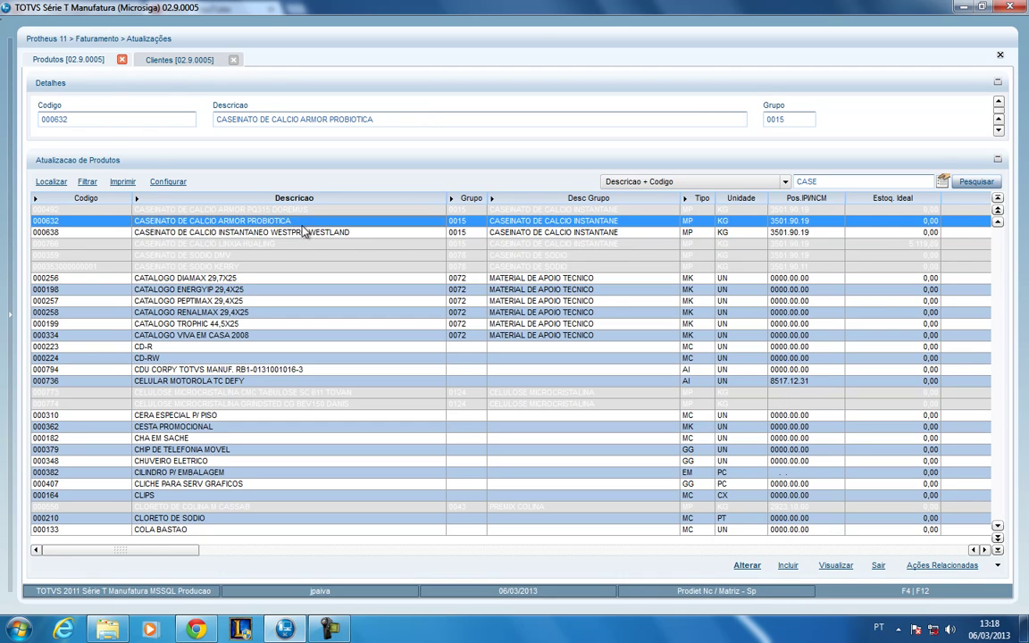
pyautogui.press('Down')
pyautogui.press('Up')
pyautogui.press('Down')
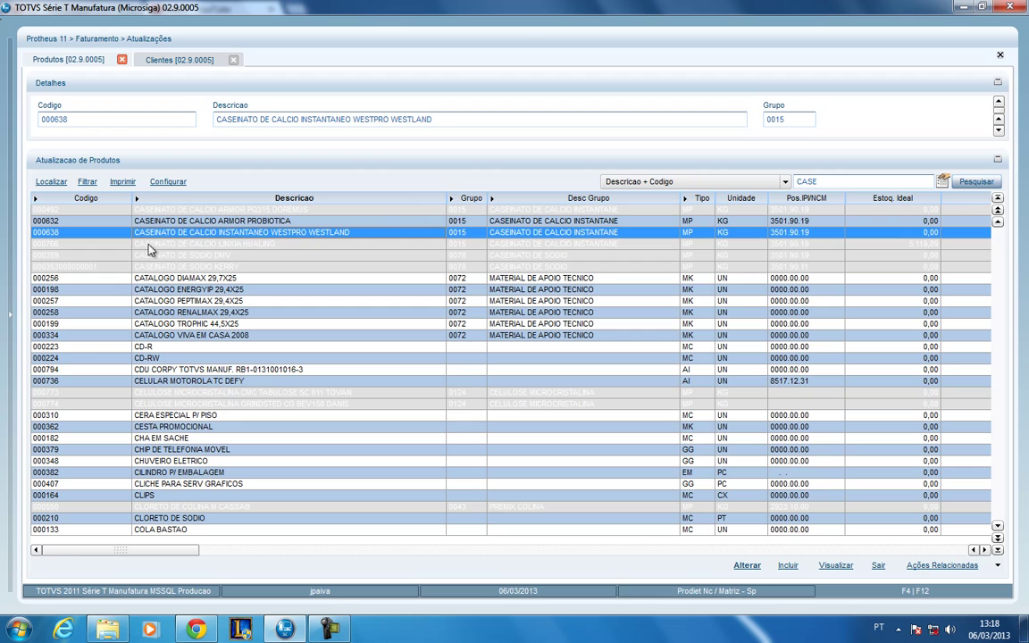
pyautogui.click(148, 247)
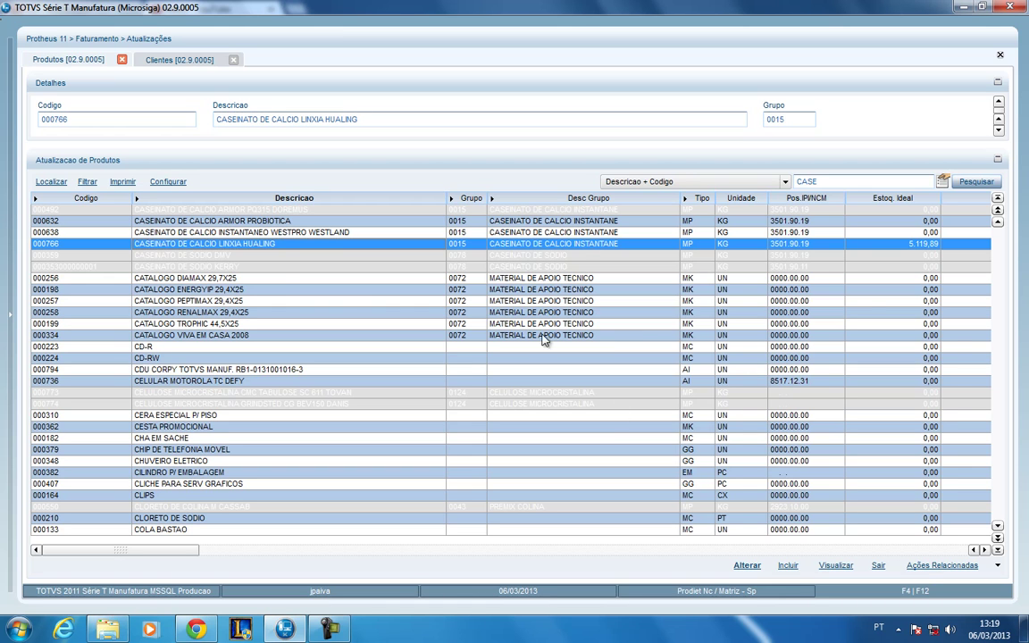
# - Add the product filter condition Tipo Igual a 'PA' and confirm it
pyautogui.click(87, 183)
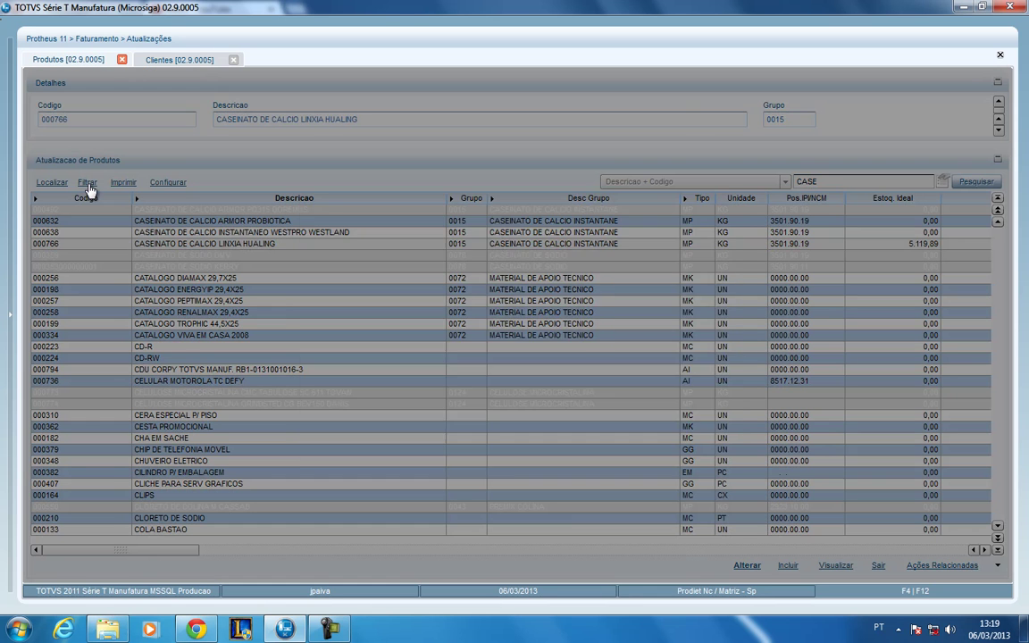
pyautogui.click(514, 451)
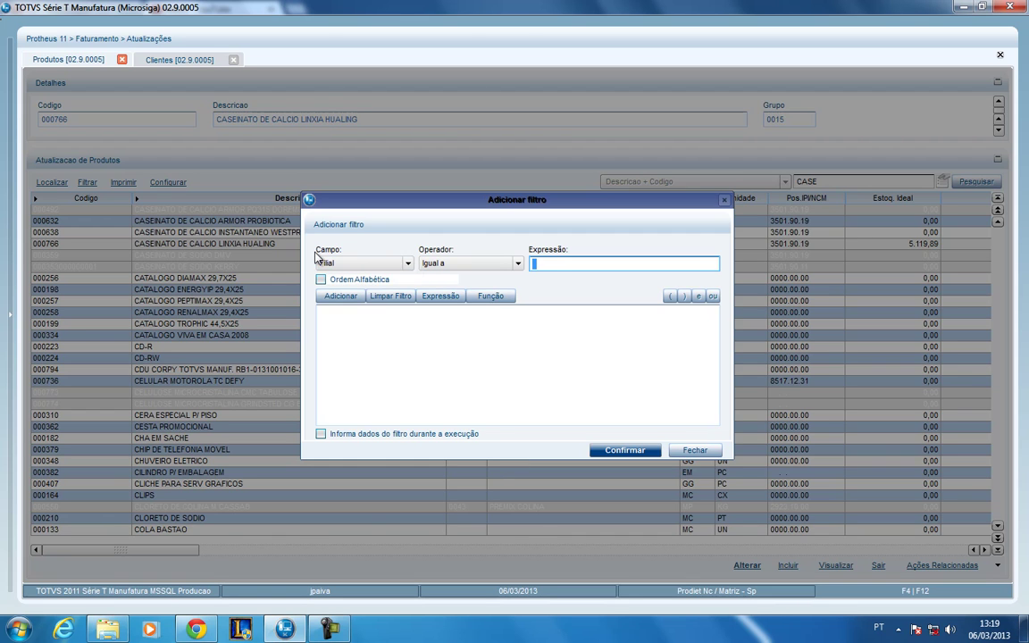
pyautogui.click(341, 264)
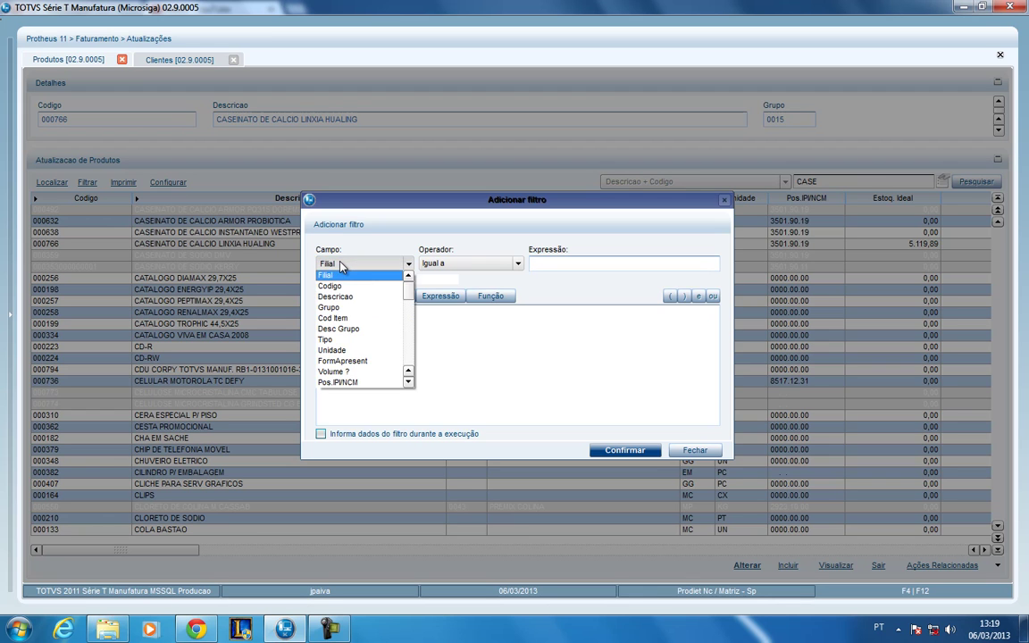
pyautogui.click(375, 347)
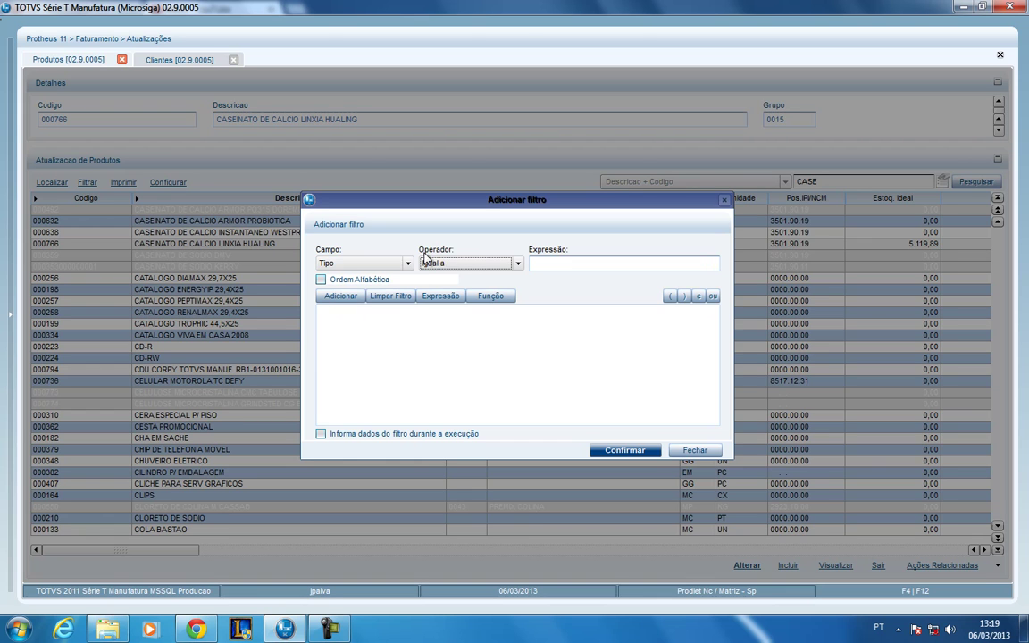
pyautogui.click(498, 268)
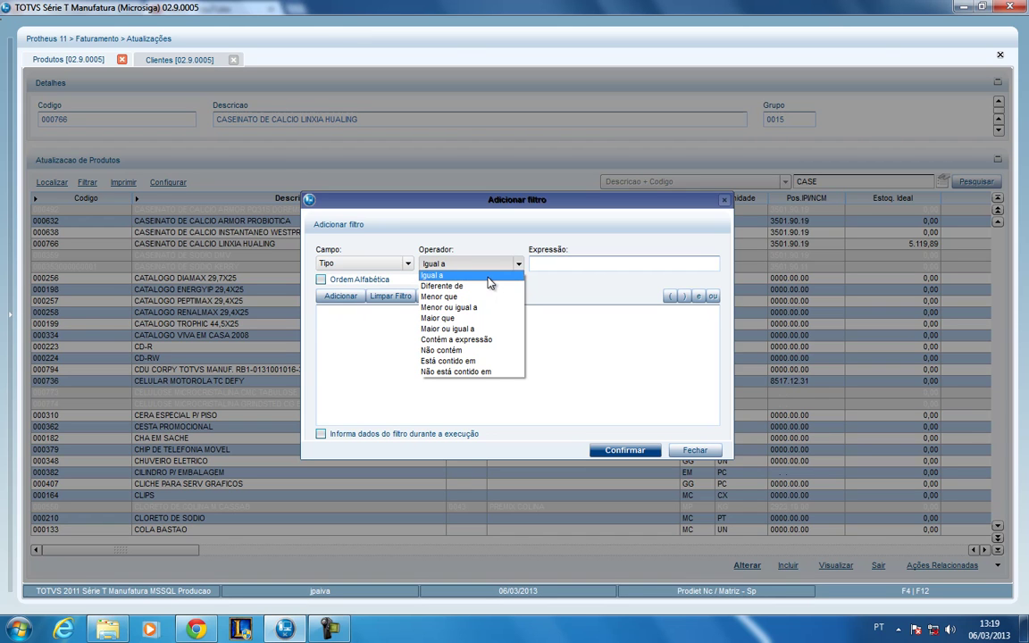
pyautogui.click(489, 277)
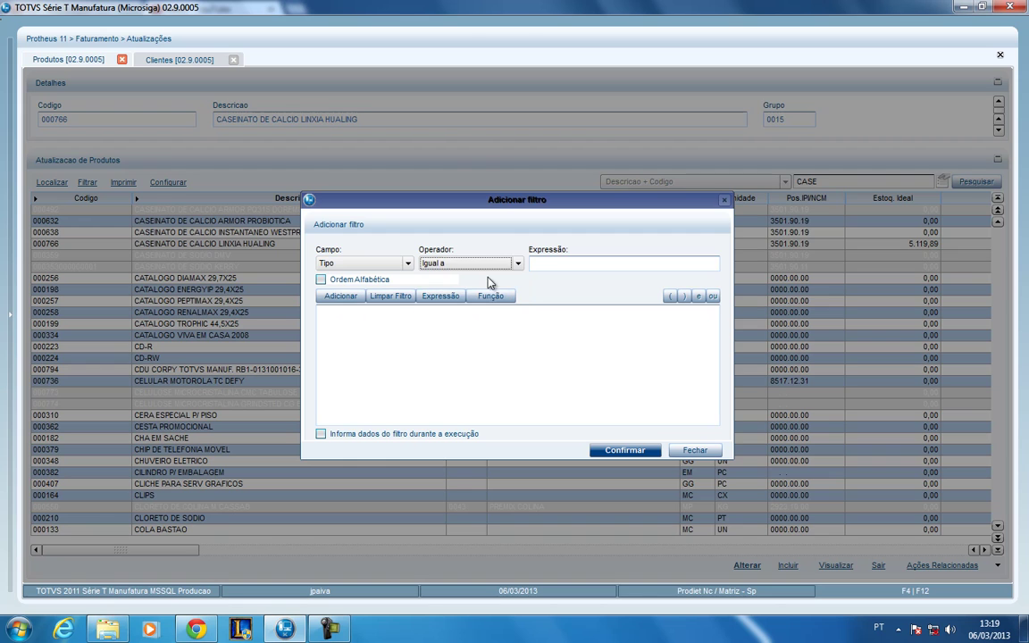
pyautogui.click(548, 265)
pyautogui.write('pa')
pyautogui.press('Tab')
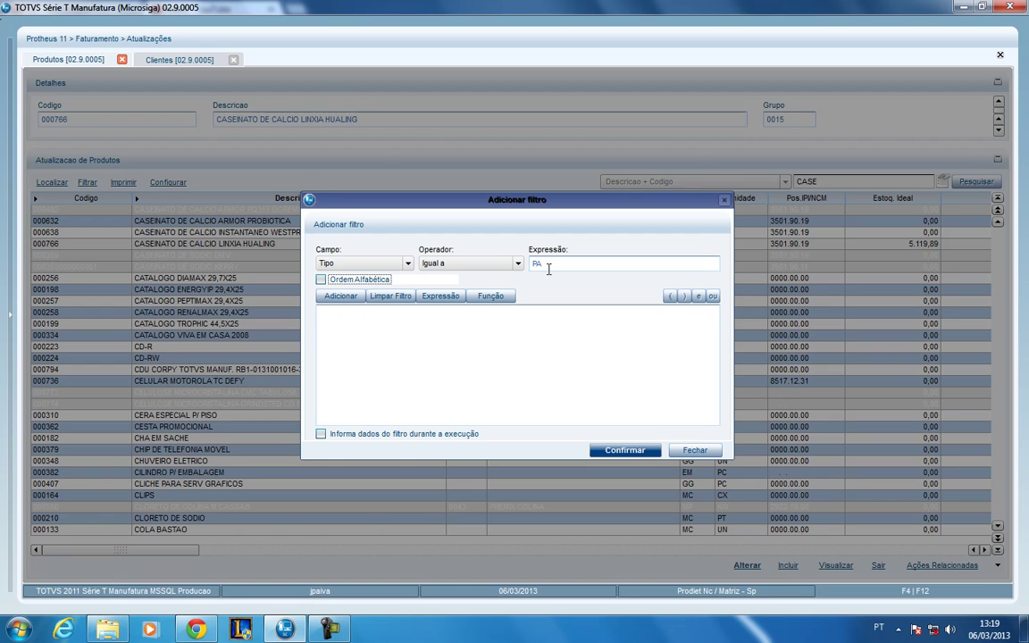
pyautogui.click(332, 299)
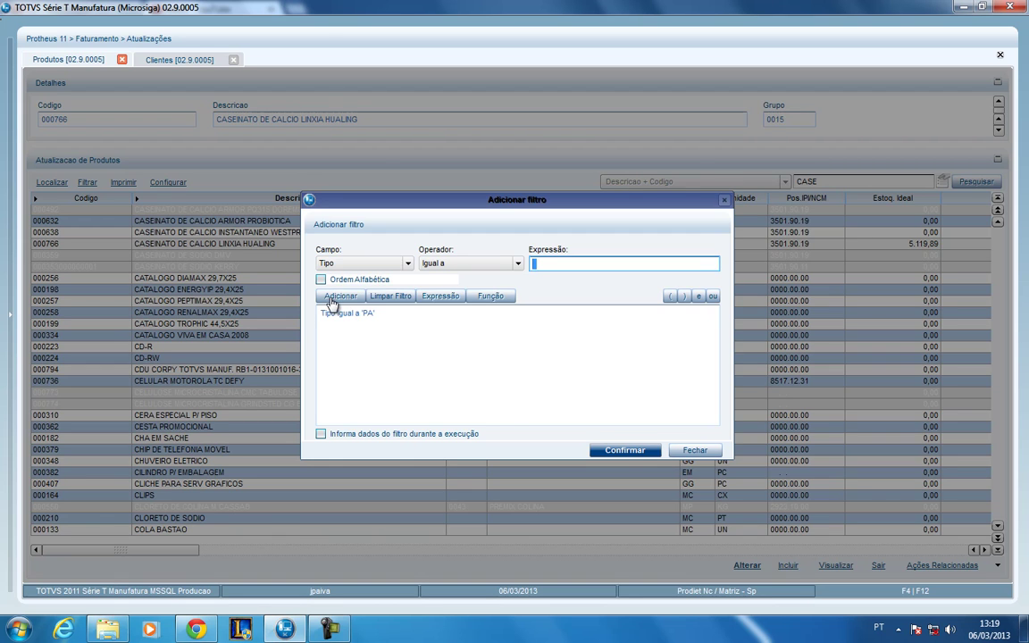
pyautogui.click(597, 450)
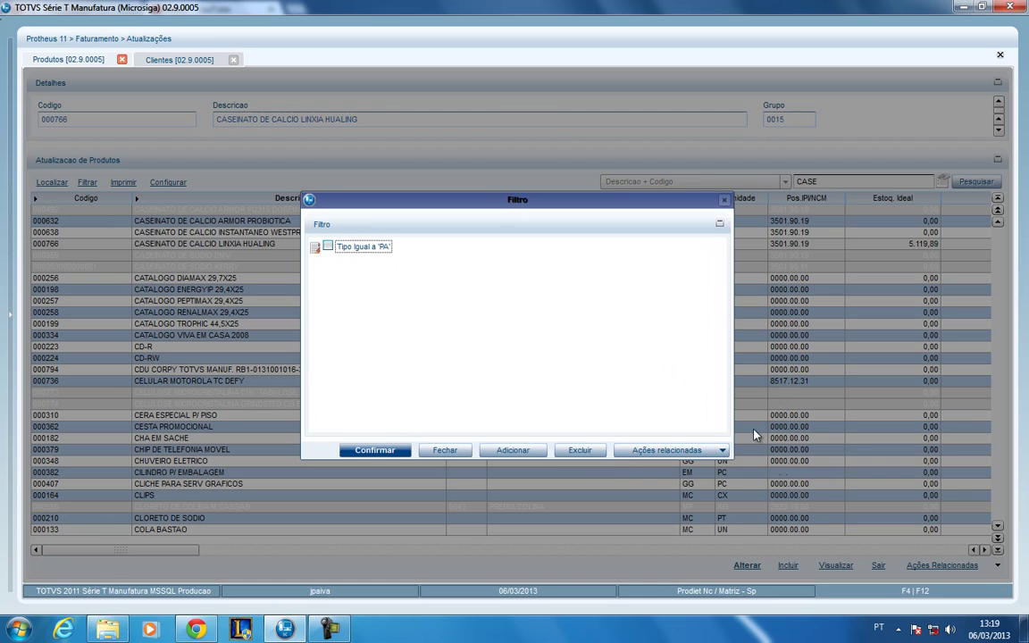
# - Save the Tipo equals PA filter via Ações relacionadas > Salvar
pyautogui.click(690, 451)
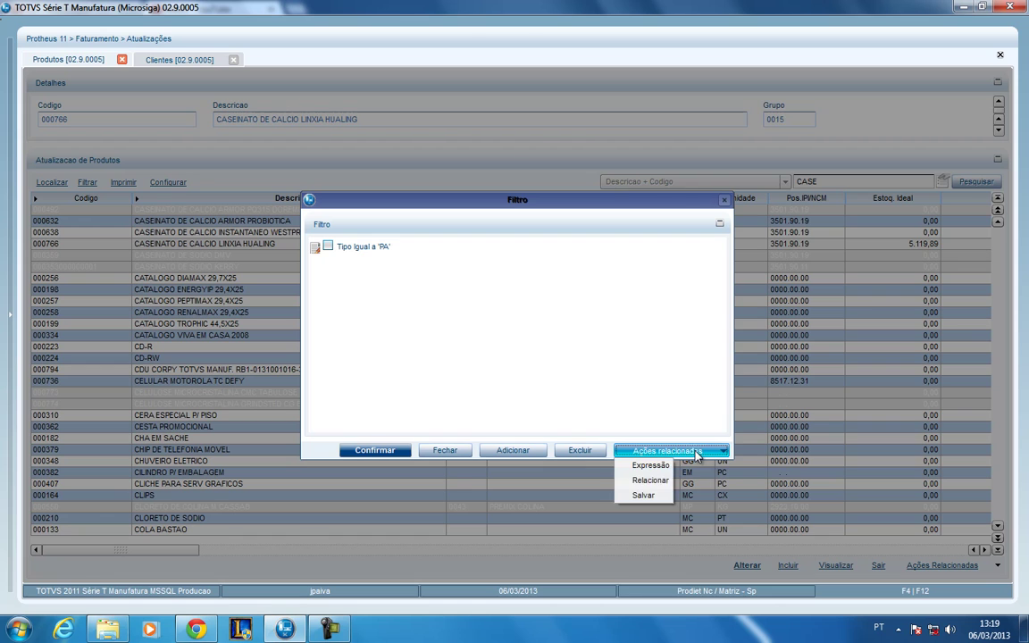
pyautogui.click(644, 496)
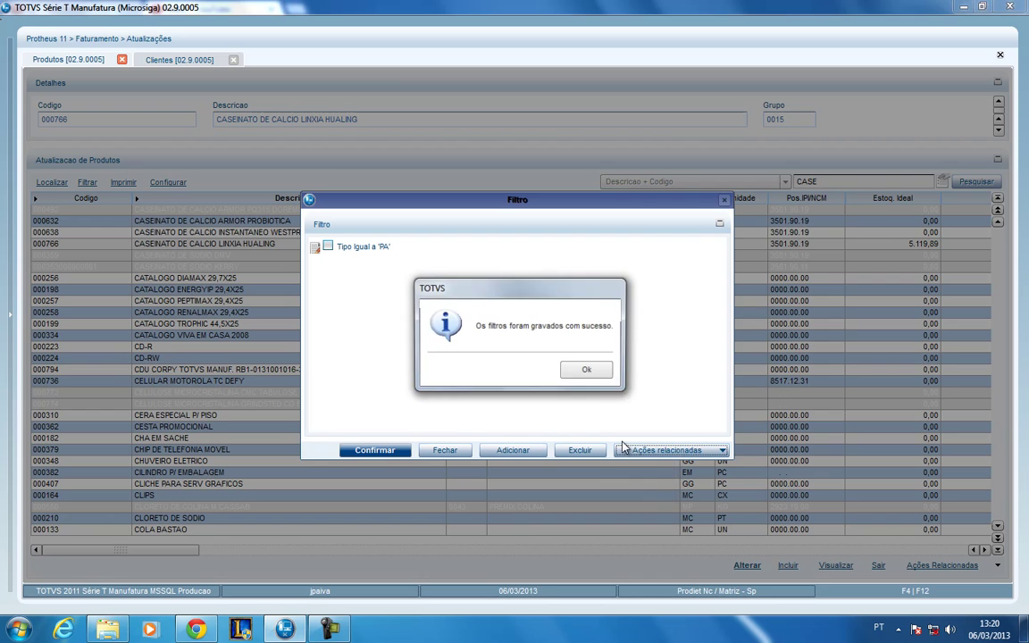
pyautogui.click(583, 374)
# - Apply the Tipo 'PA' filter to the Produtos list, then reopen the filter settings
pyautogui.click(349, 248)
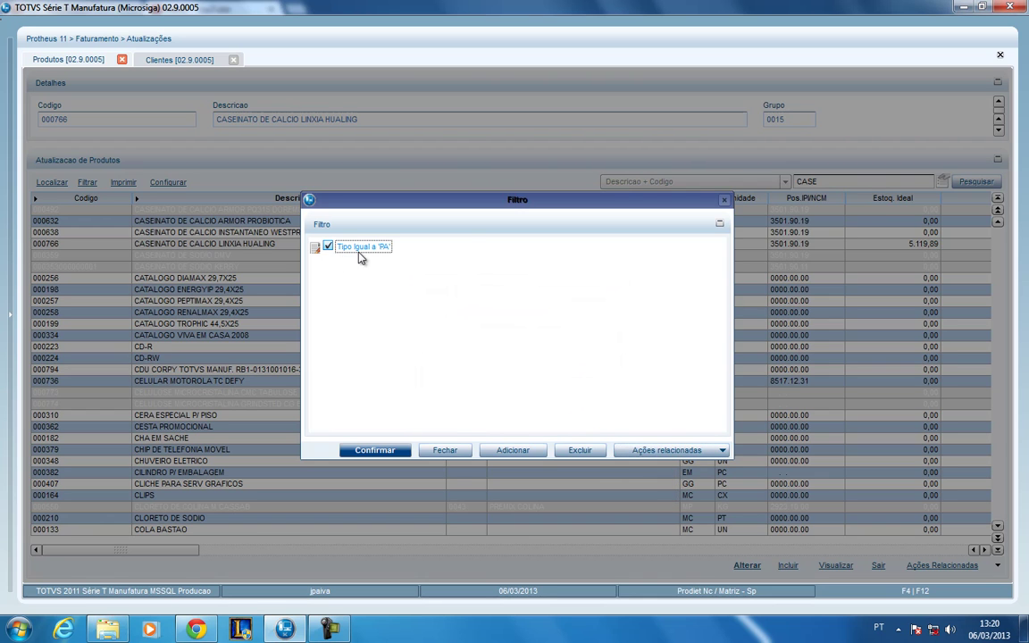
pyautogui.click(393, 451)
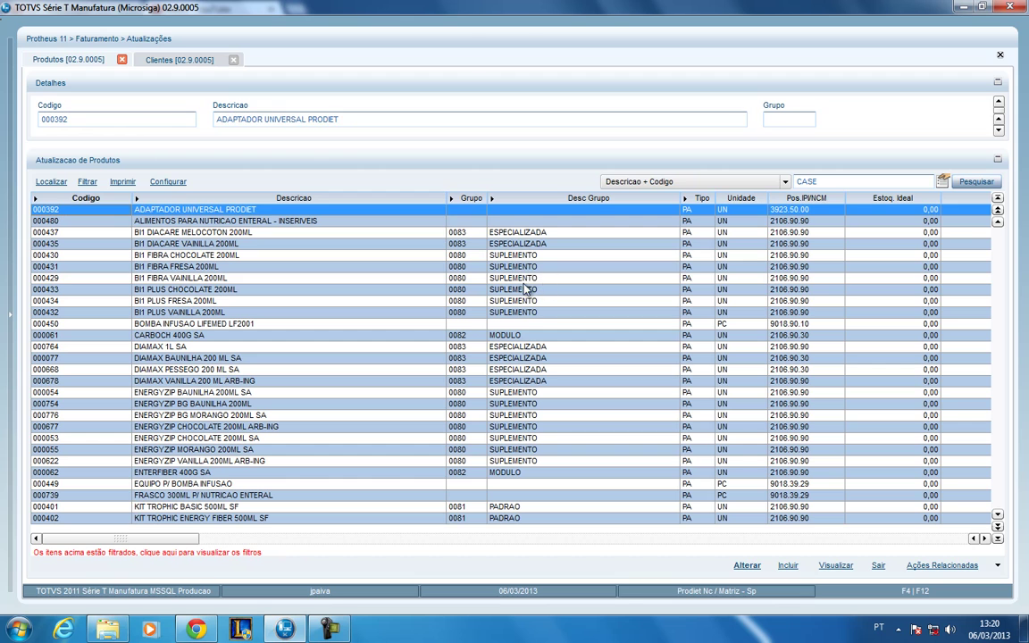
pyautogui.click(490, 275)
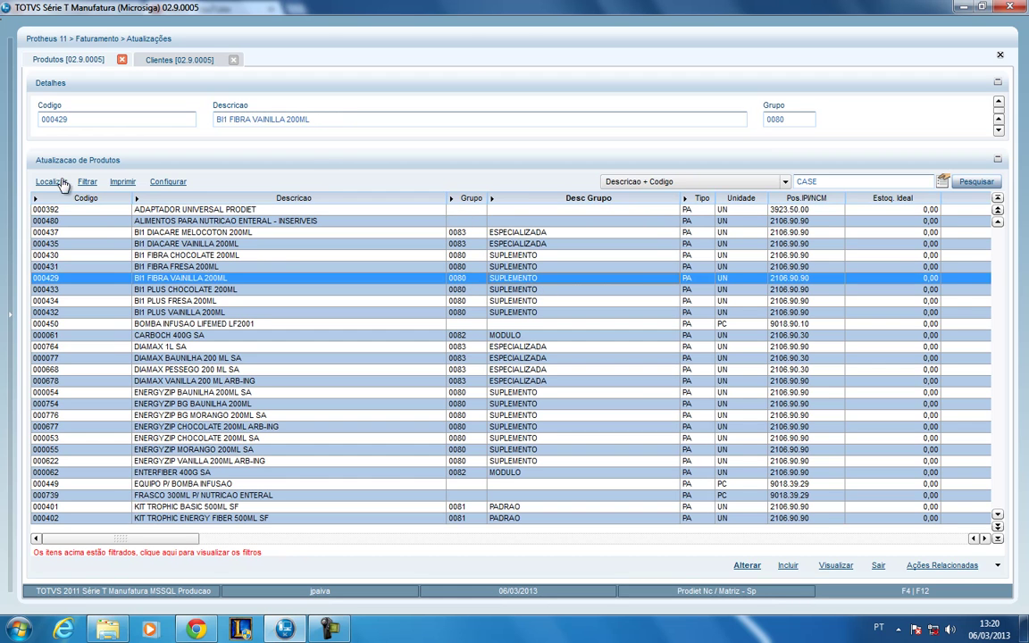
pyautogui.click(86, 183)
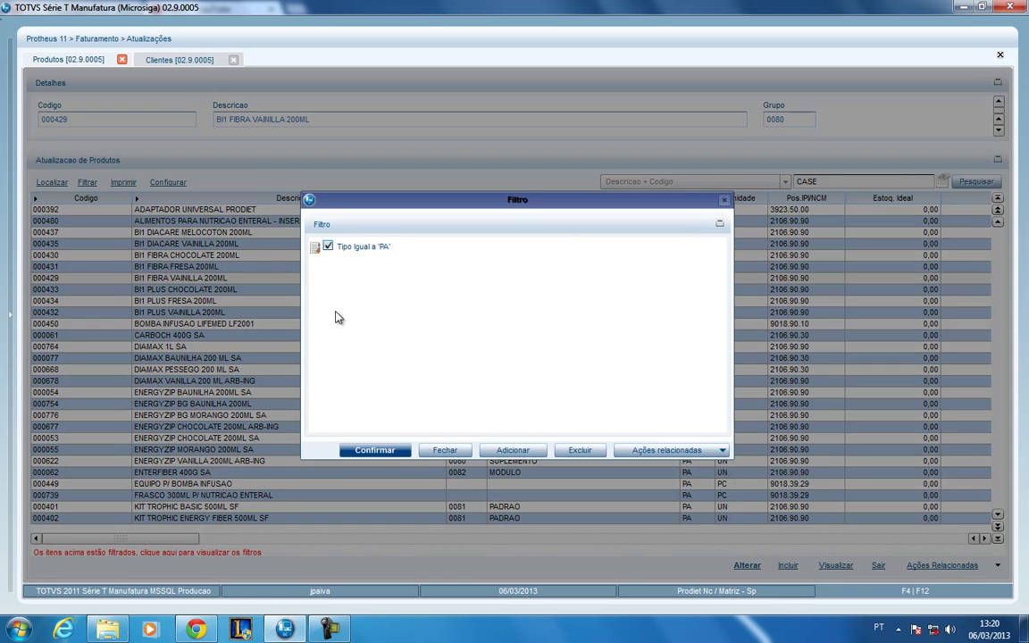
# - Swap the Tipo PA condition for Grupo Igual a '0080' and apply it to the products
pyautogui.click(327, 248)
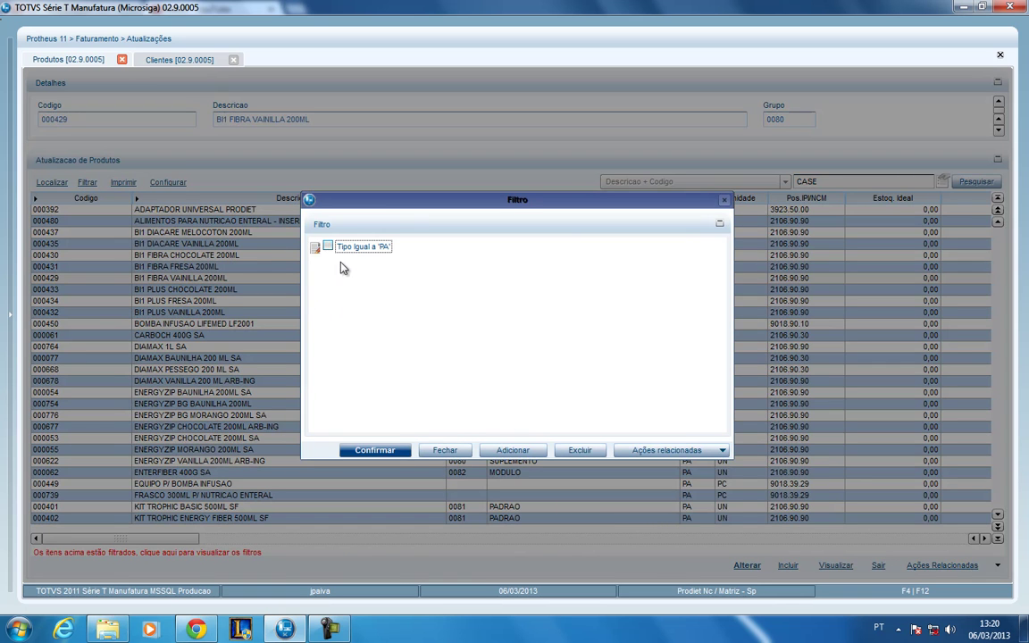
pyautogui.click(513, 450)
pyautogui.click(402, 264)
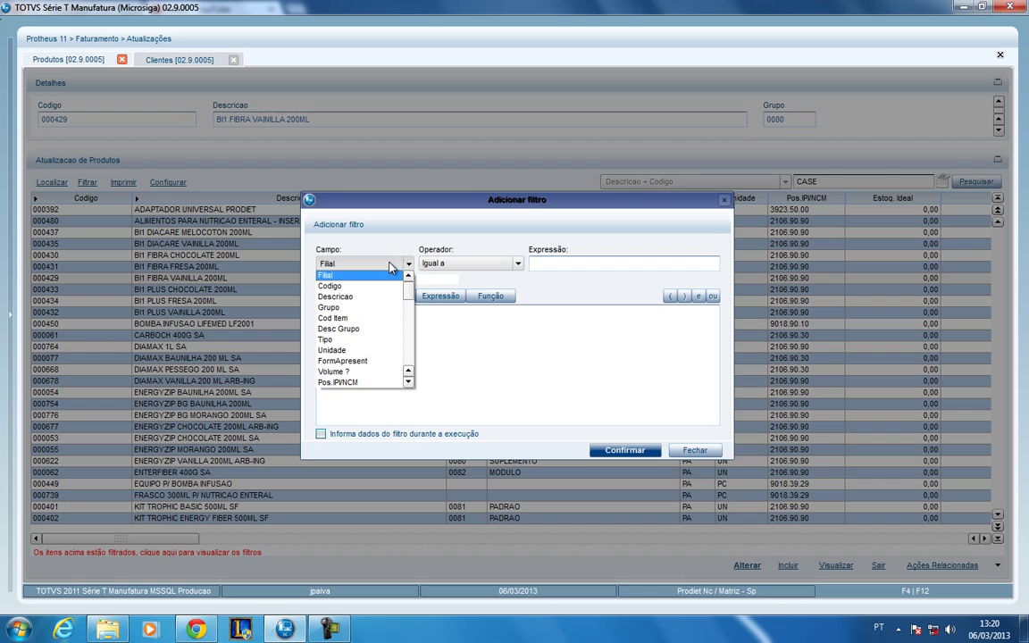
pyautogui.click(375, 308)
pyautogui.click(567, 265)
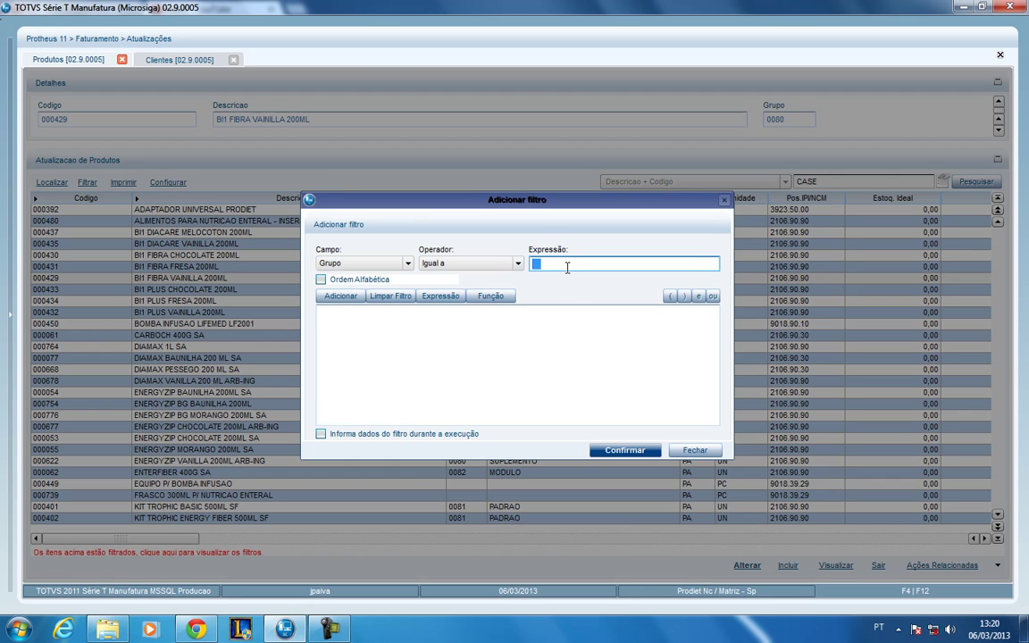
pyautogui.write('0080')
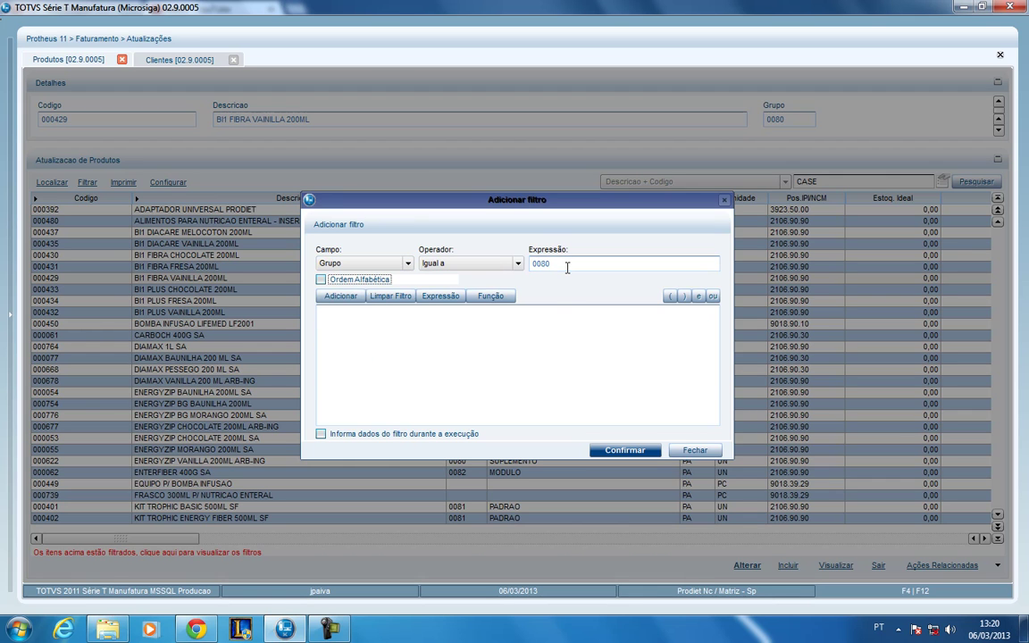
pyautogui.click(340, 296)
pyautogui.click(622, 453)
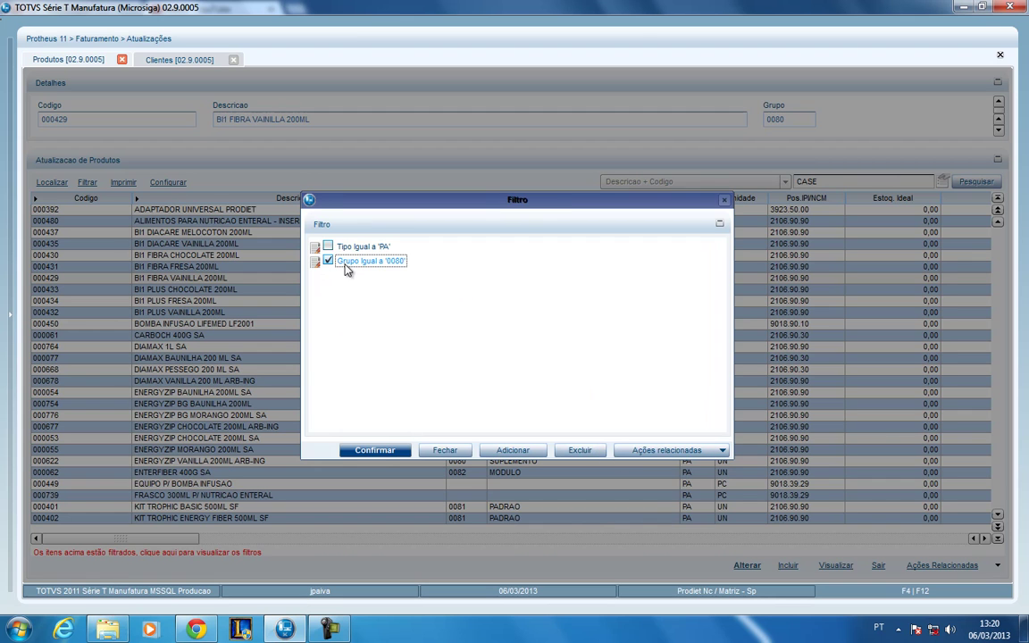
pyautogui.click(382, 453)
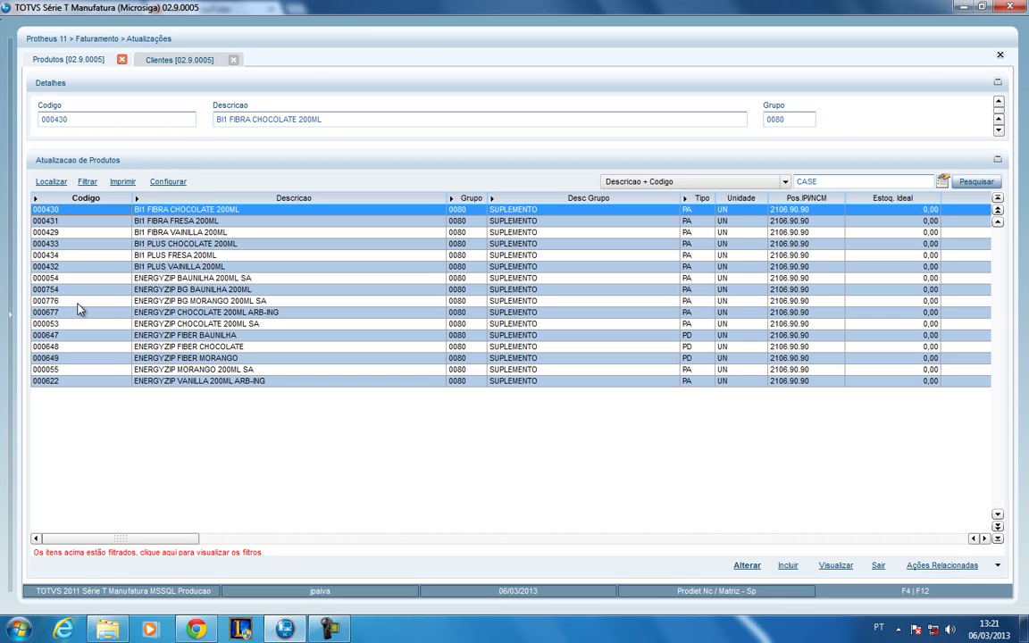
# - Show the Faturamento menu tree and expand or collapse Atualizações, Consultas and Relatorios
pyautogui.click(11, 325)
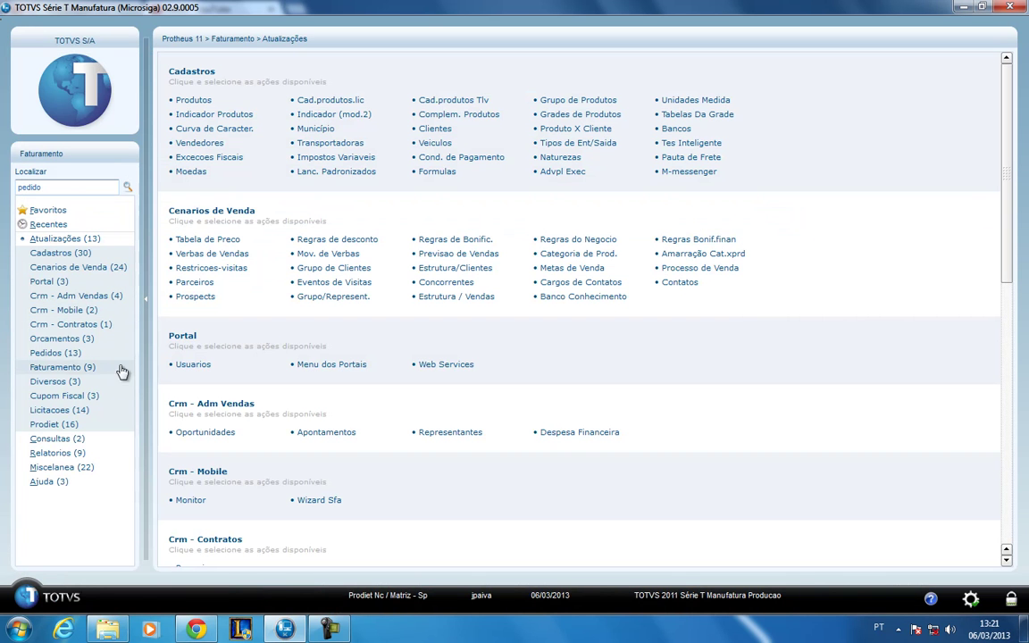
pyautogui.click(117, 241)
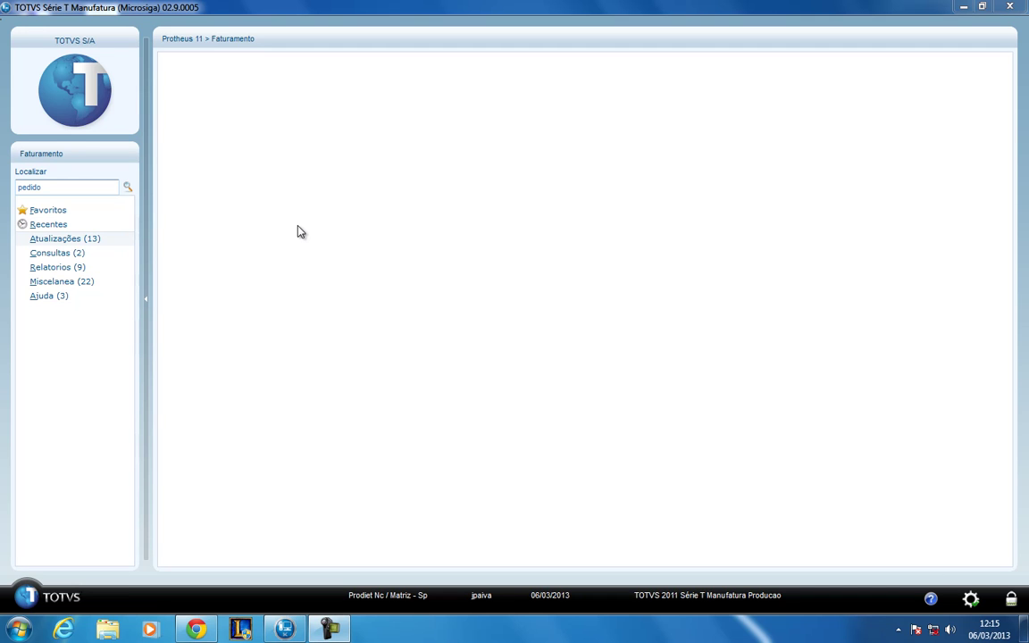
pyautogui.click(103, 241)
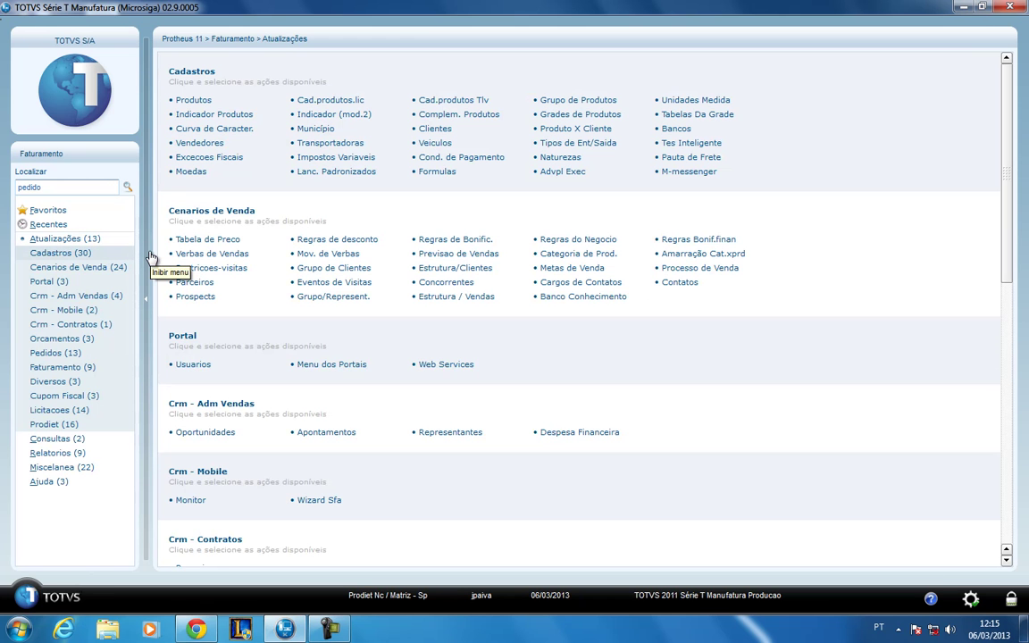
pyautogui.click(93, 238)
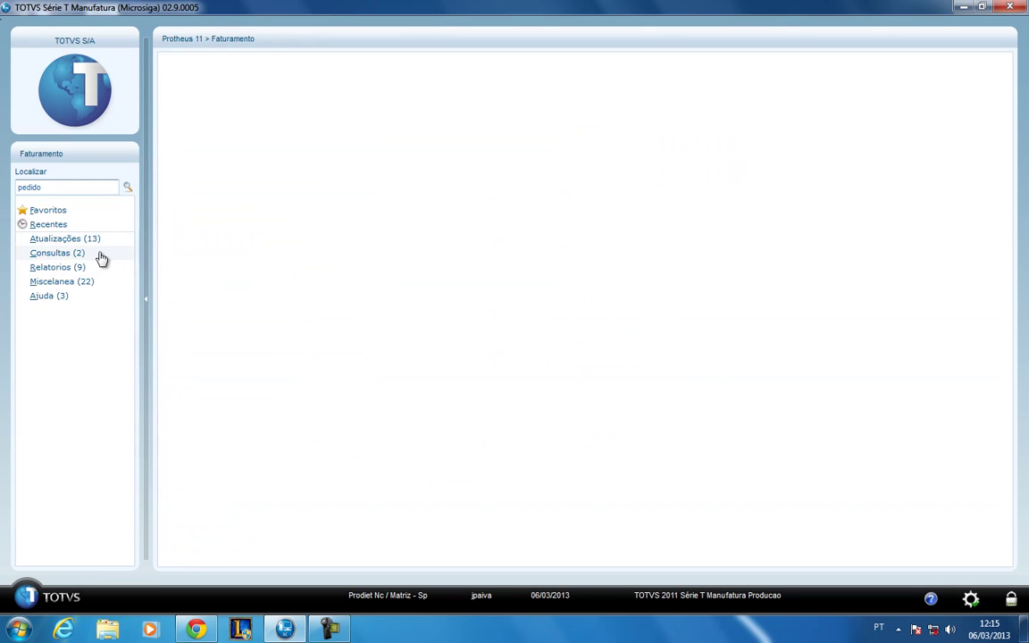
pyautogui.click(95, 256)
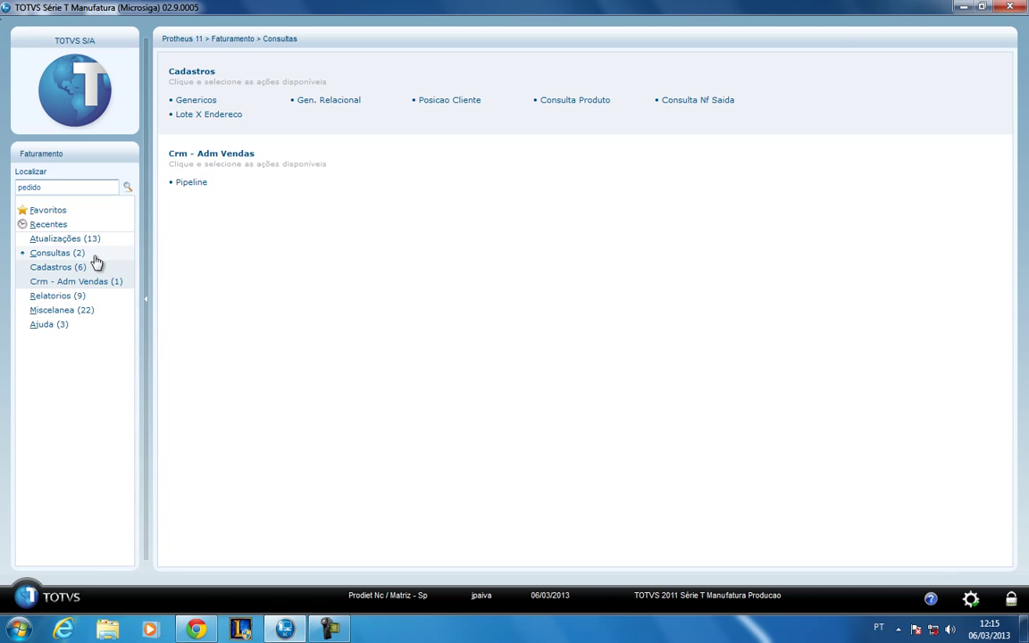
pyautogui.click(105, 300)
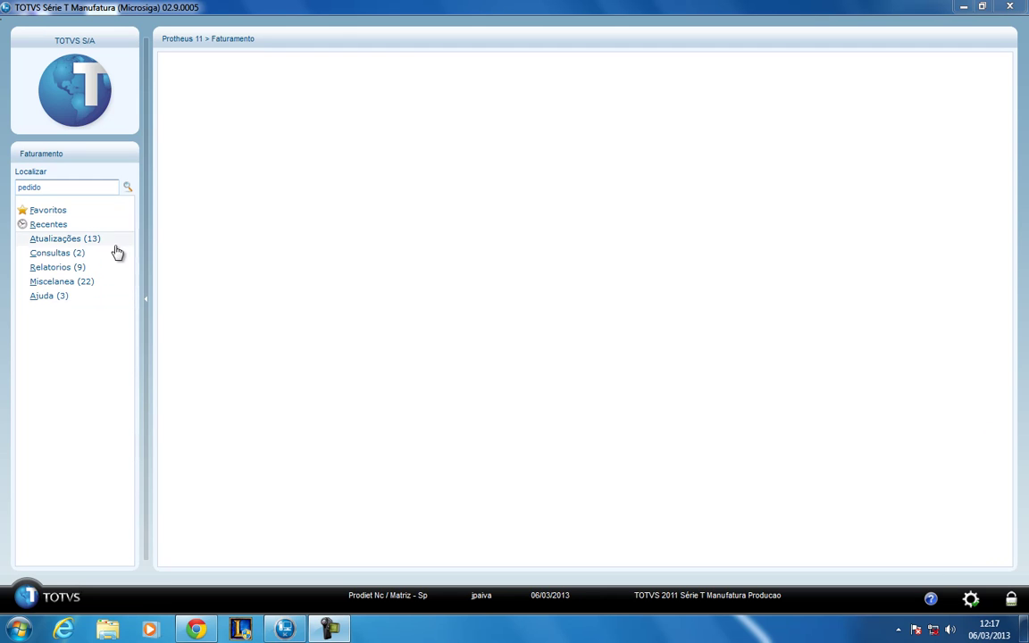
# - Choose Relatorios > Faturamento > Fat. Cli. X Prod. to bring up the MATR780 print setup
pyautogui.click(69, 271)
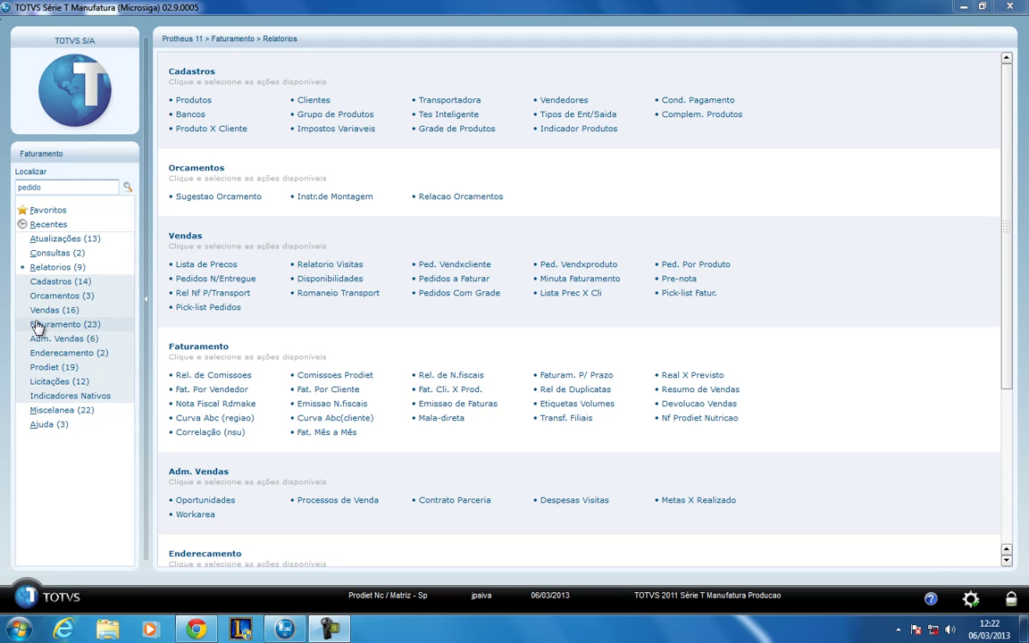
pyautogui.click(93, 328)
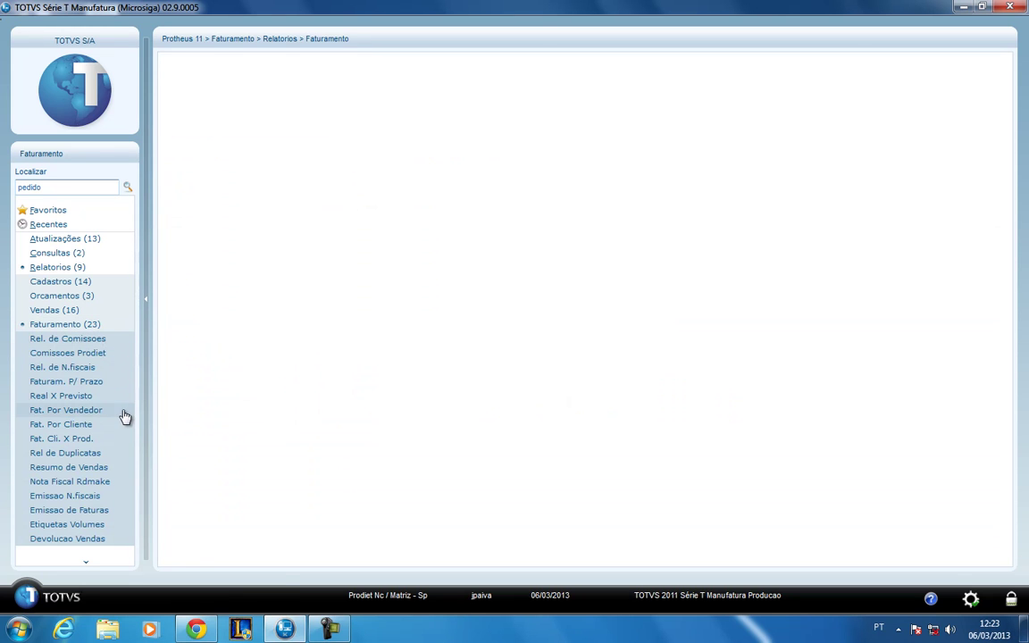
pyautogui.click(70, 439)
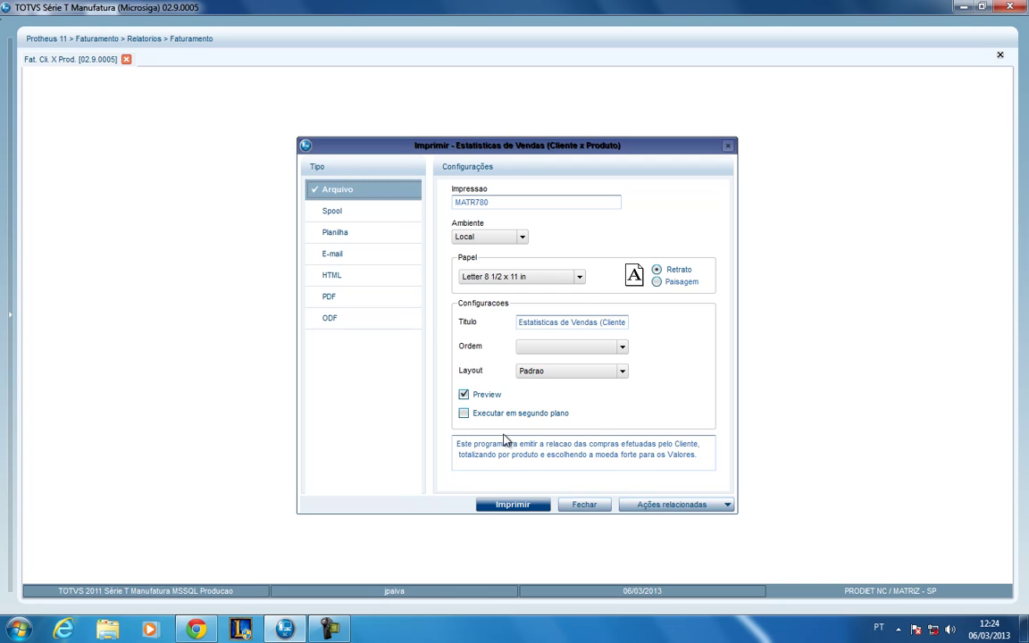
# - Cycle the output type through Spool, Planilha, E-mail, HTML and PDF, ending on ODF
pyautogui.click(367, 212)
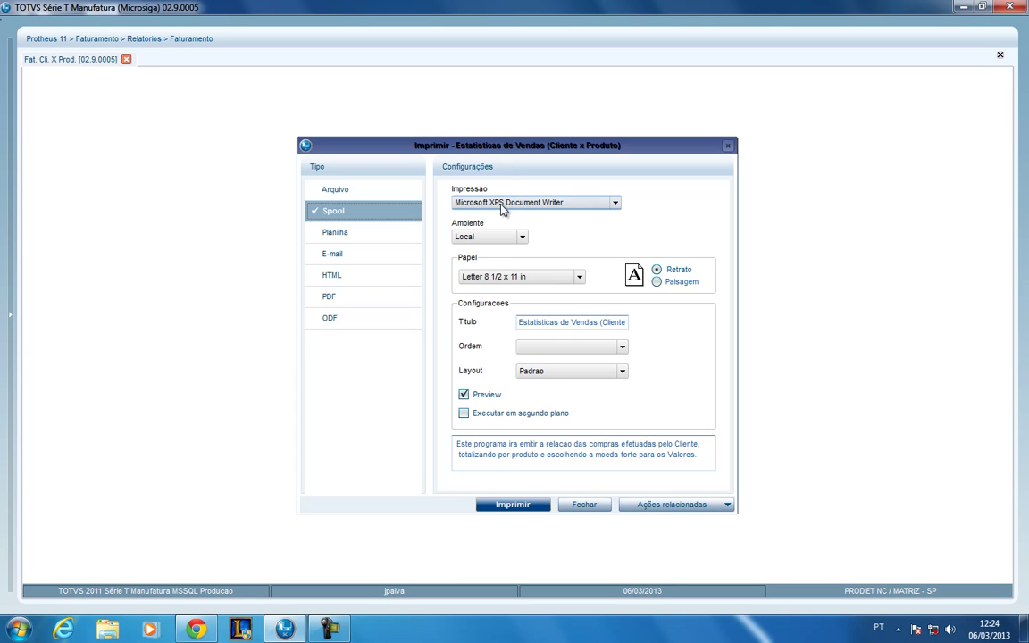
pyautogui.click(403, 236)
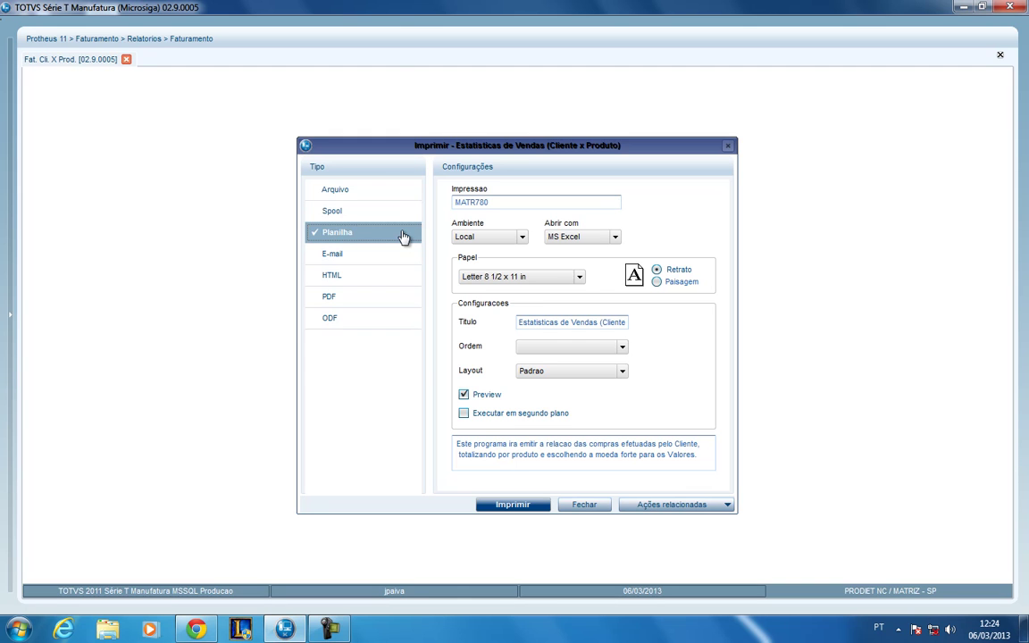
pyautogui.click(391, 254)
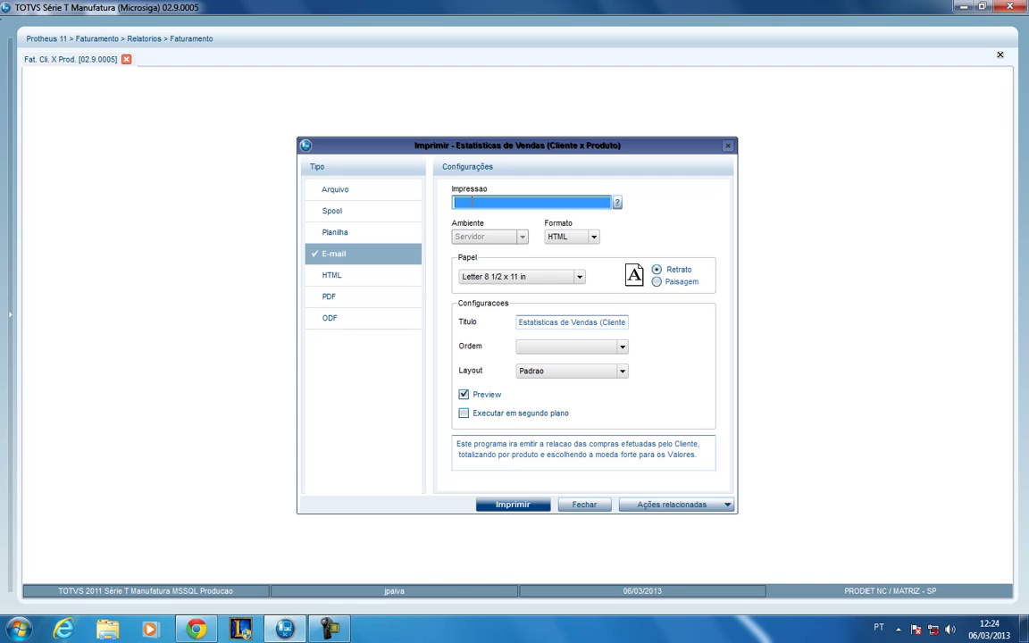
pyautogui.click(390, 276)
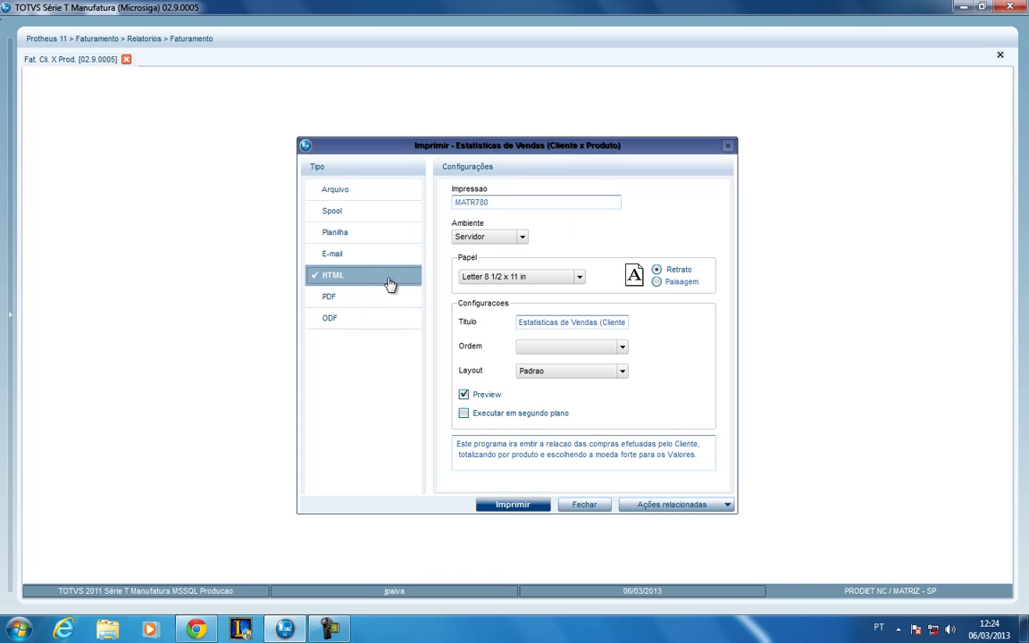
pyautogui.click(385, 298)
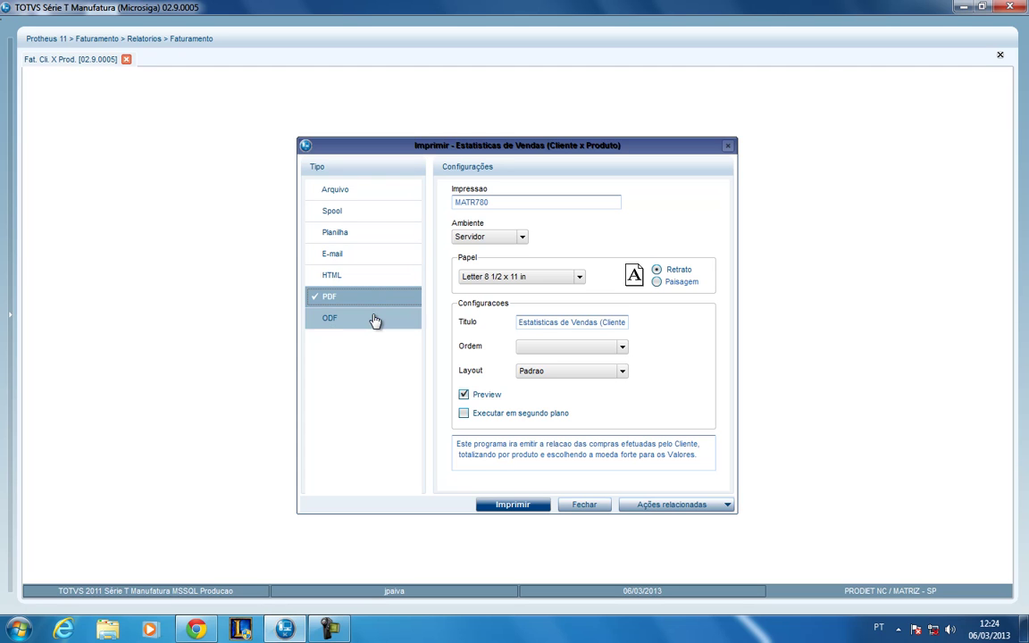
pyautogui.click(373, 322)
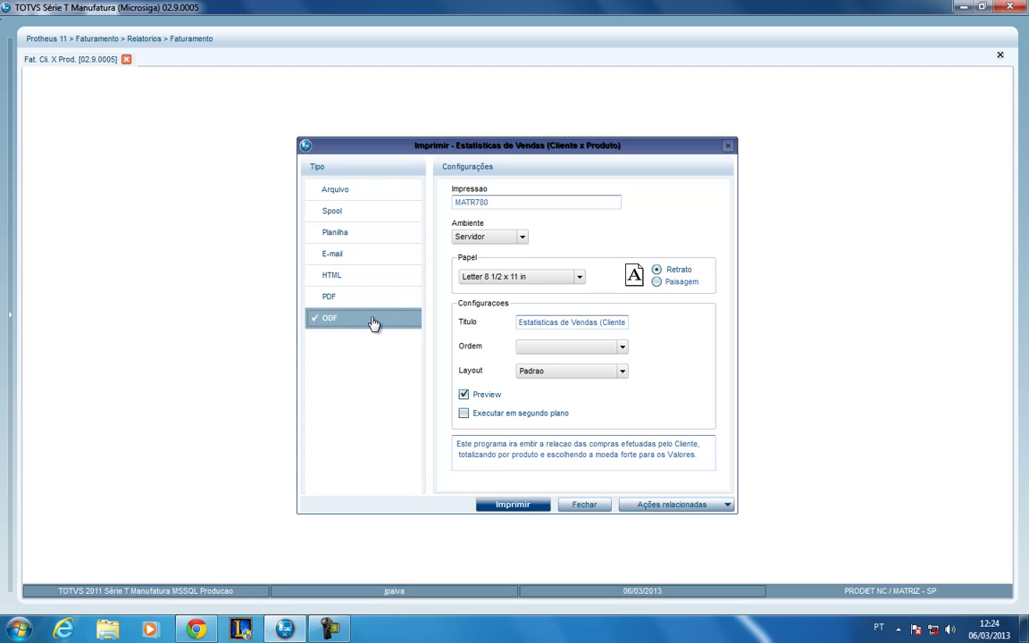
# - Send the report to Spool on the CutePDF Writer printer with the Local environment
pyautogui.click(364, 220)
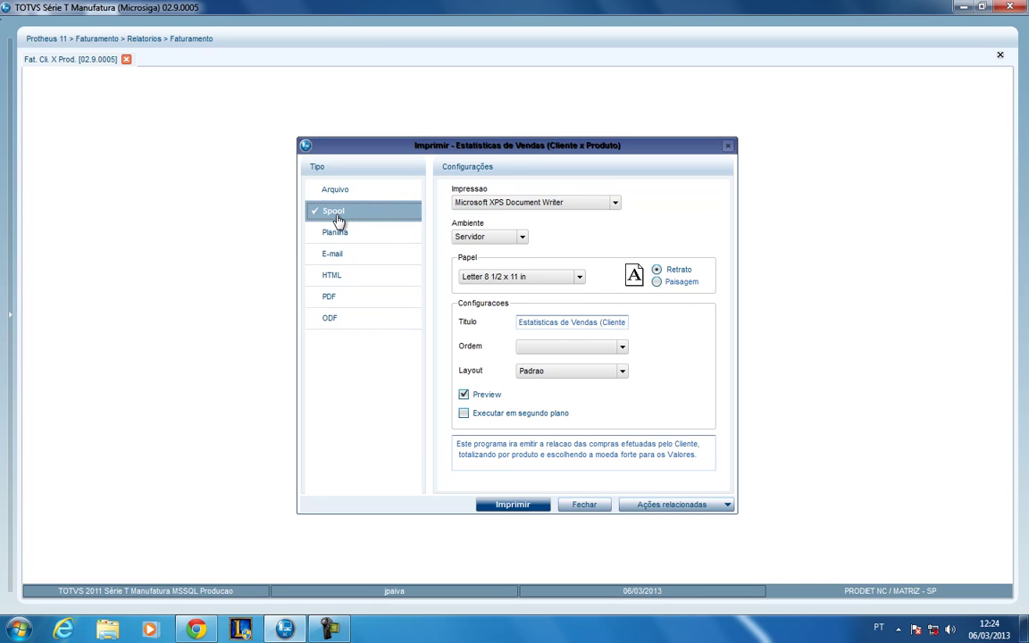
pyautogui.click(471, 204)
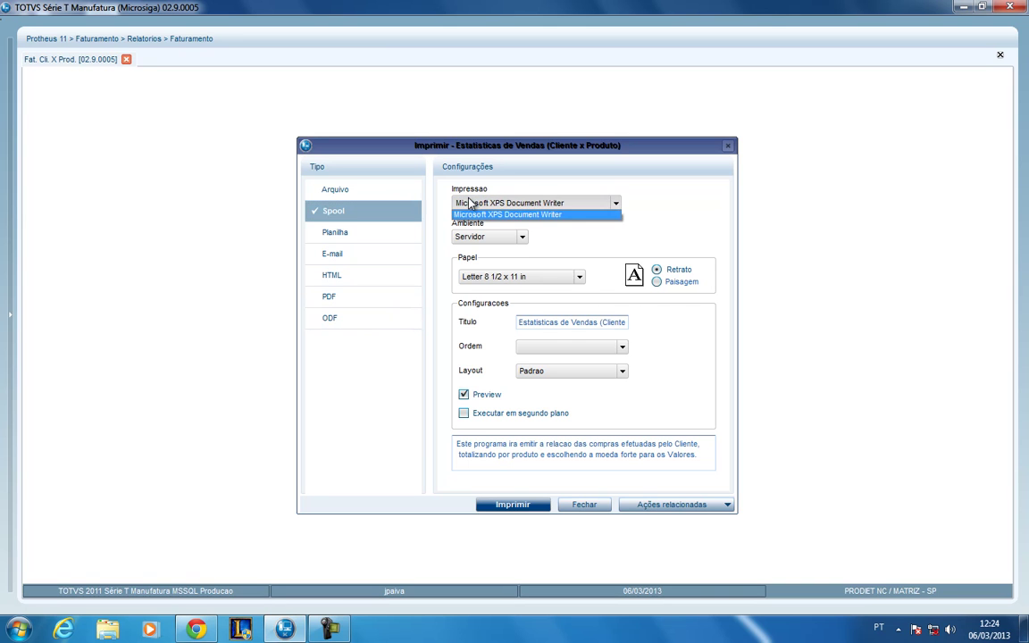
pyautogui.click(482, 214)
pyautogui.click(486, 237)
pyautogui.click(467, 257)
pyautogui.click(495, 204)
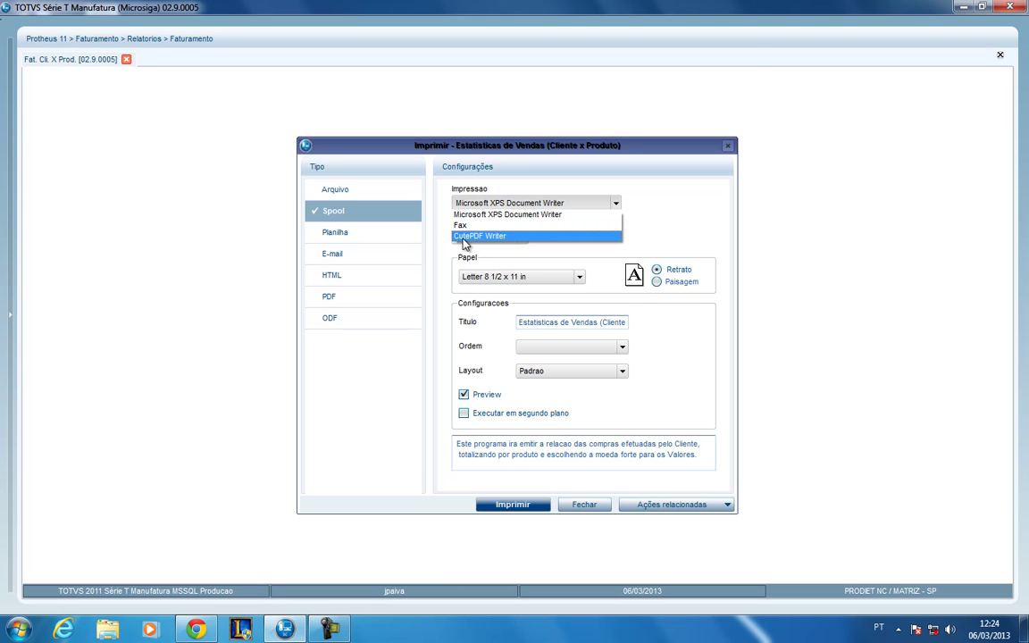
pyautogui.click(474, 237)
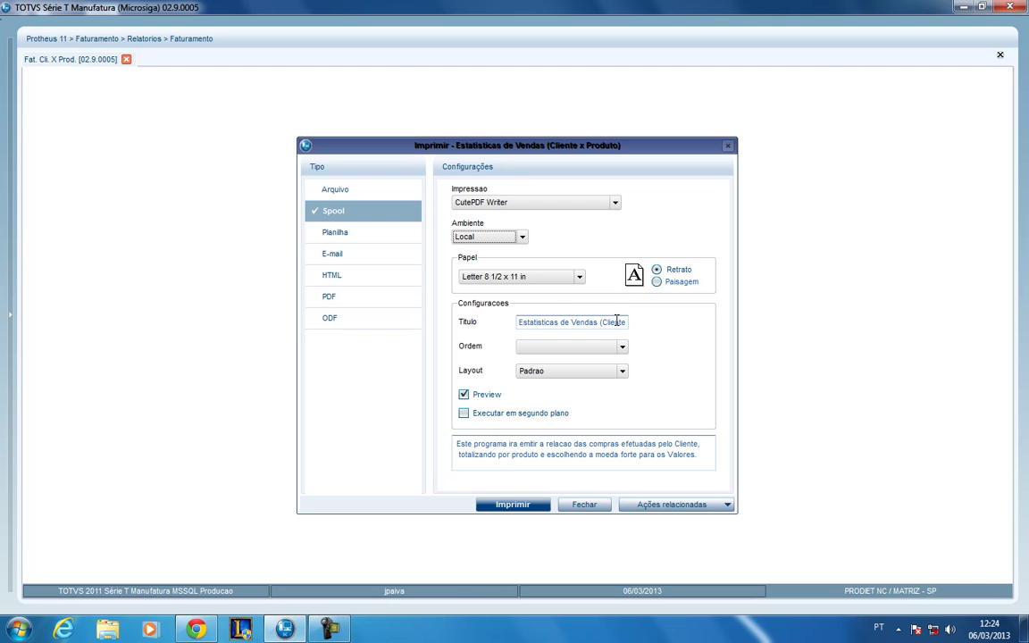
pyautogui.click(618, 351)
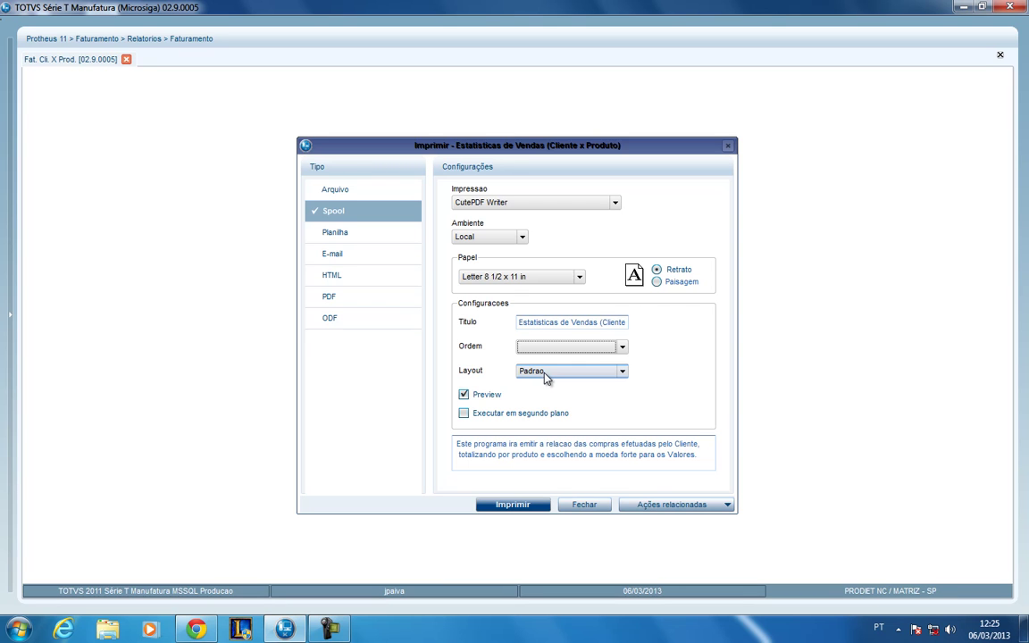
# - Keep the Padrao layout and bring up the Parametros, Agendar and Personalizar related actions
pyautogui.click(547, 373)
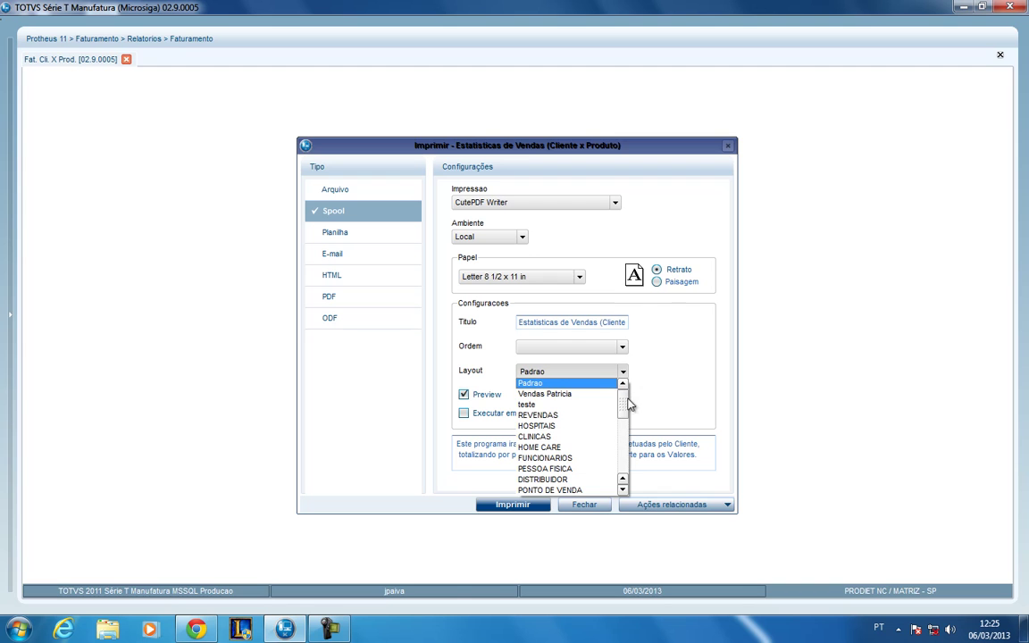
pyautogui.moveTo(624, 409); pyautogui.dragTo(624, 449)
pyautogui.moveTo(623, 446); pyautogui.dragTo(626, 401)
pyautogui.click(645, 368)
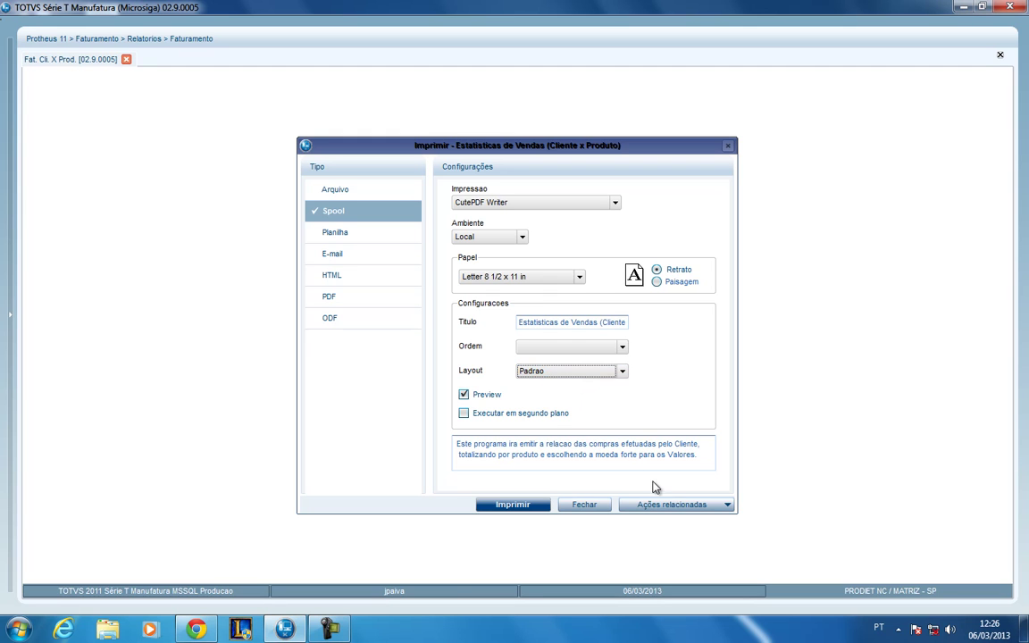
pyautogui.click(668, 511)
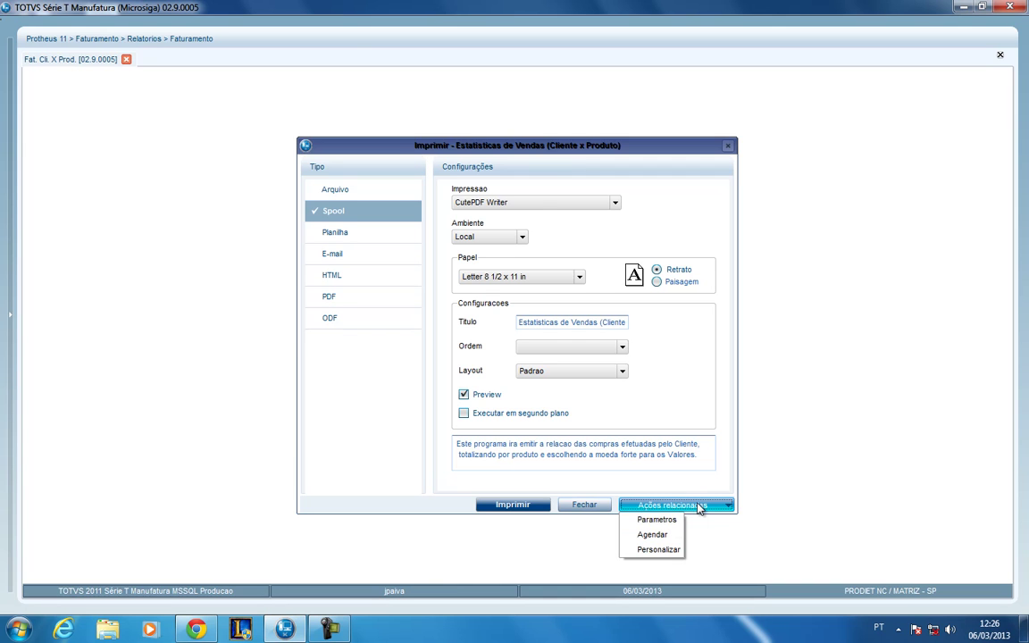
# - Open the report Parametros and clear the existing Ate Cliente value
pyautogui.click(661, 520)
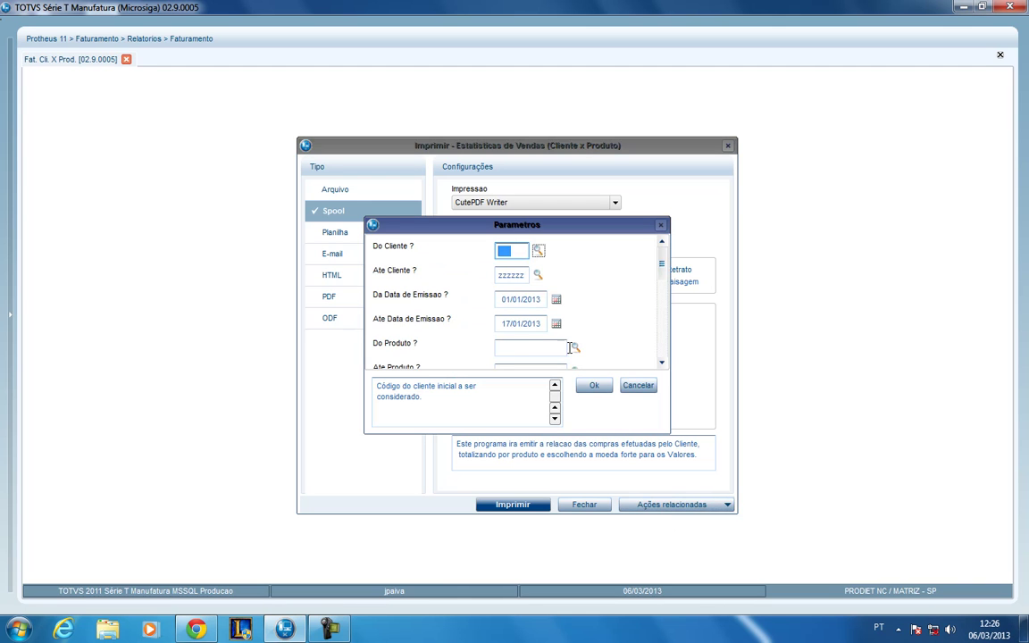
pyautogui.click(515, 254)
pyautogui.doubleClick(498, 250)
pyautogui.click(502, 277)
pyautogui.moveTo(502, 277); pyautogui.dragTo(528, 275)
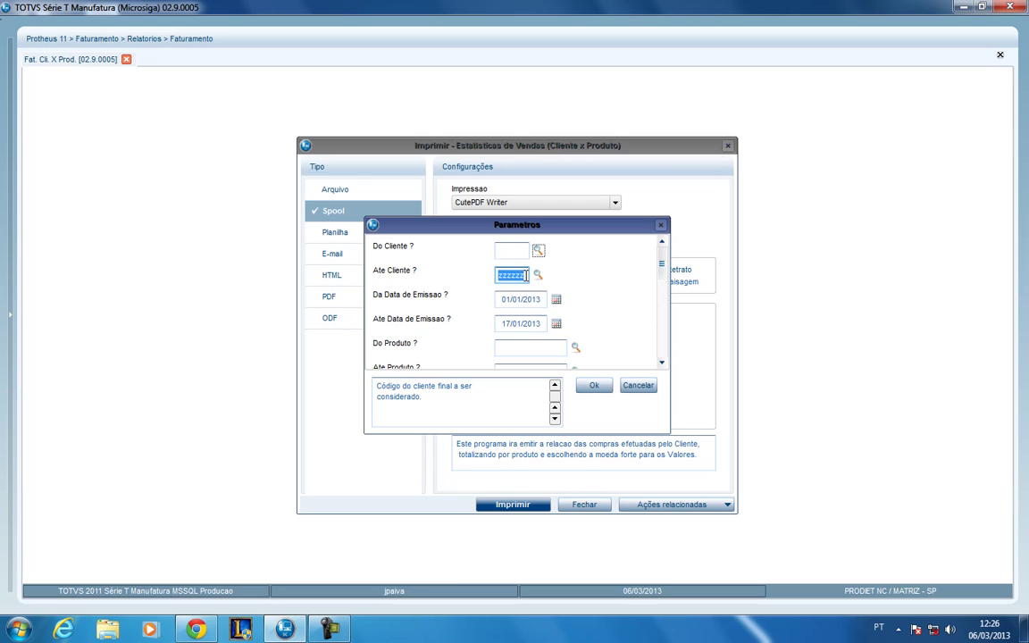
pyautogui.click(514, 251)
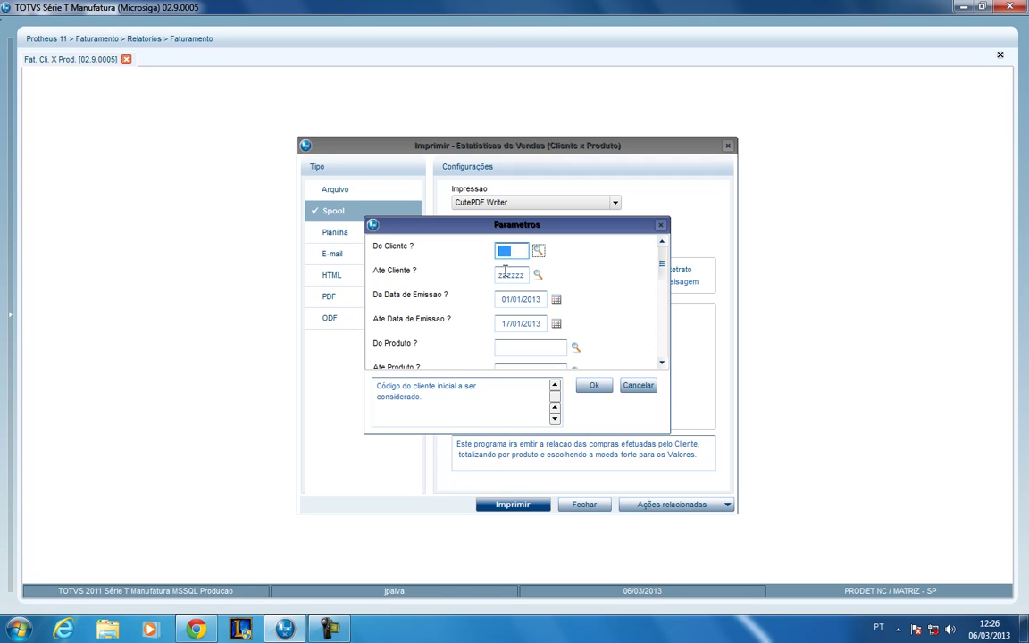
pyautogui.click(505, 275)
pyautogui.press('BackSpace')
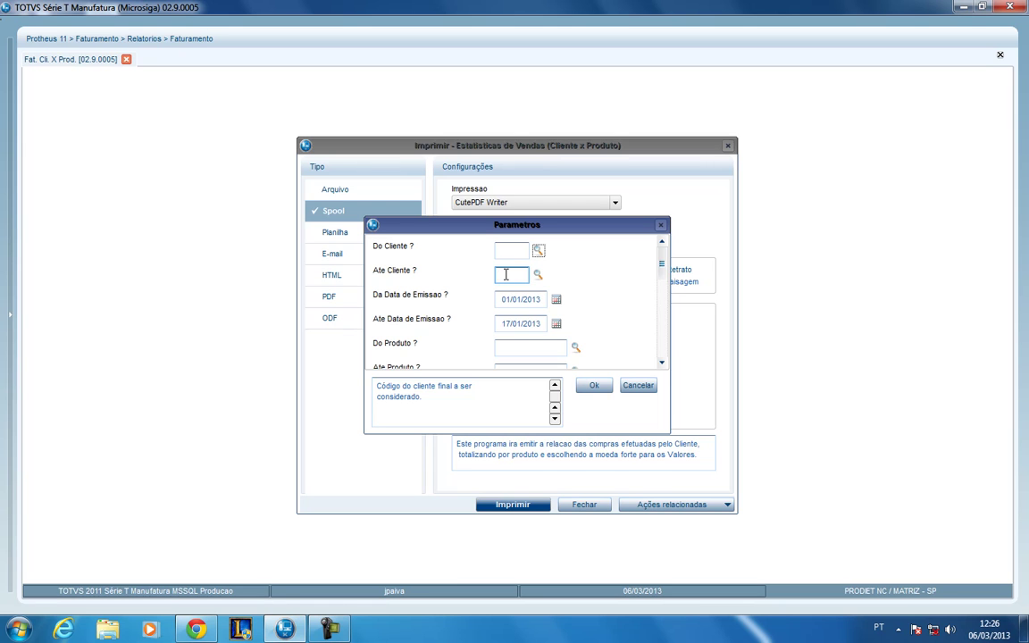
pyautogui.click(505, 253)
pyautogui.click(507, 275)
# - Set the Ate Cliente ending client to zzzzzz
pyautogui.click(513, 254)
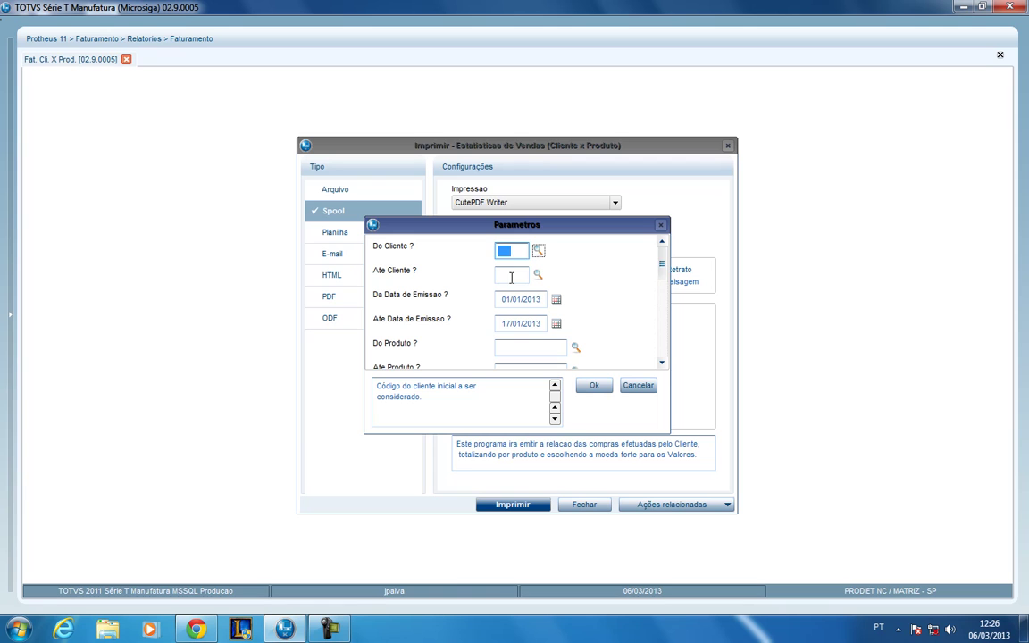
pyautogui.click(511, 276)
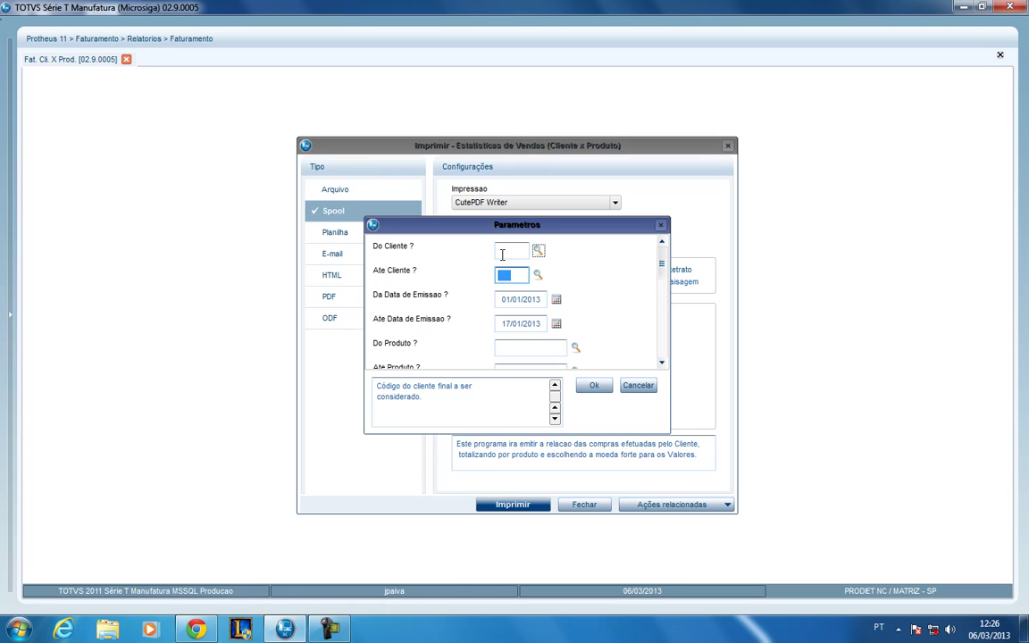
pyautogui.click(502, 254)
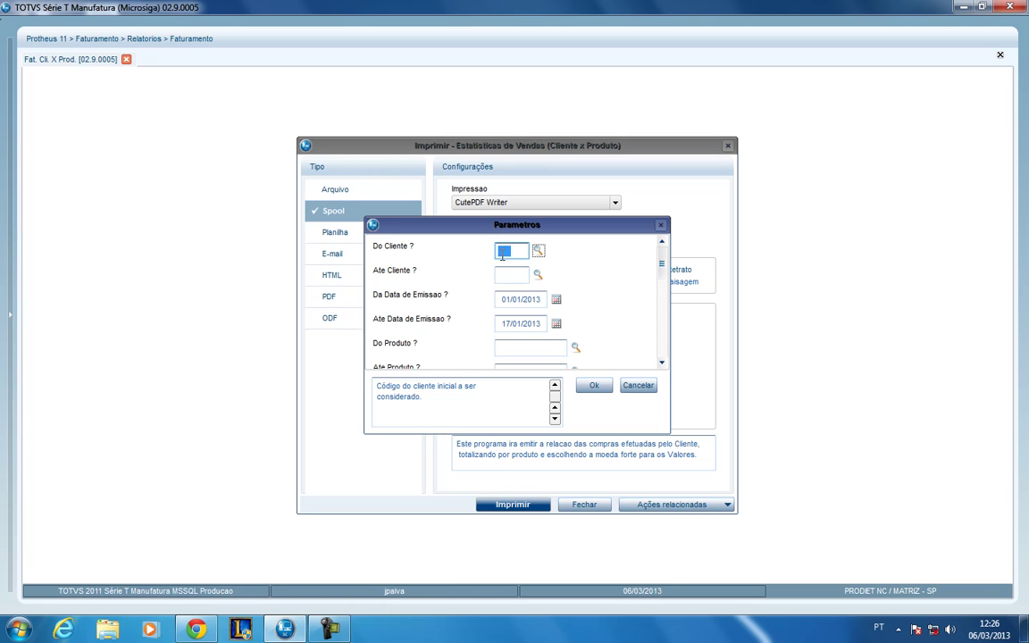
pyautogui.click(505, 270)
pyautogui.write('zzzzzz')
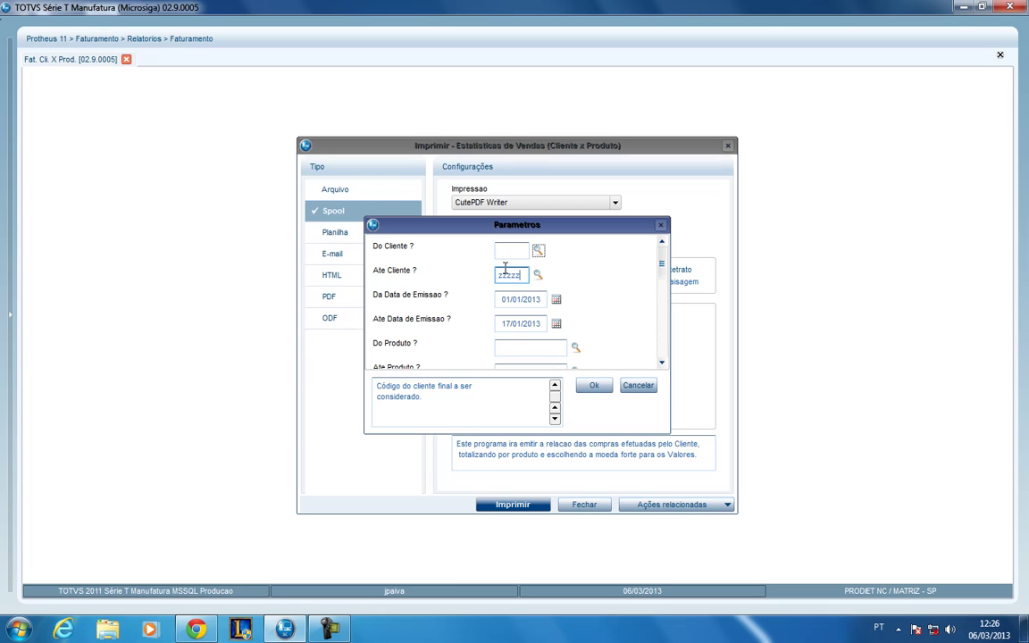
pyautogui.press('Tab')
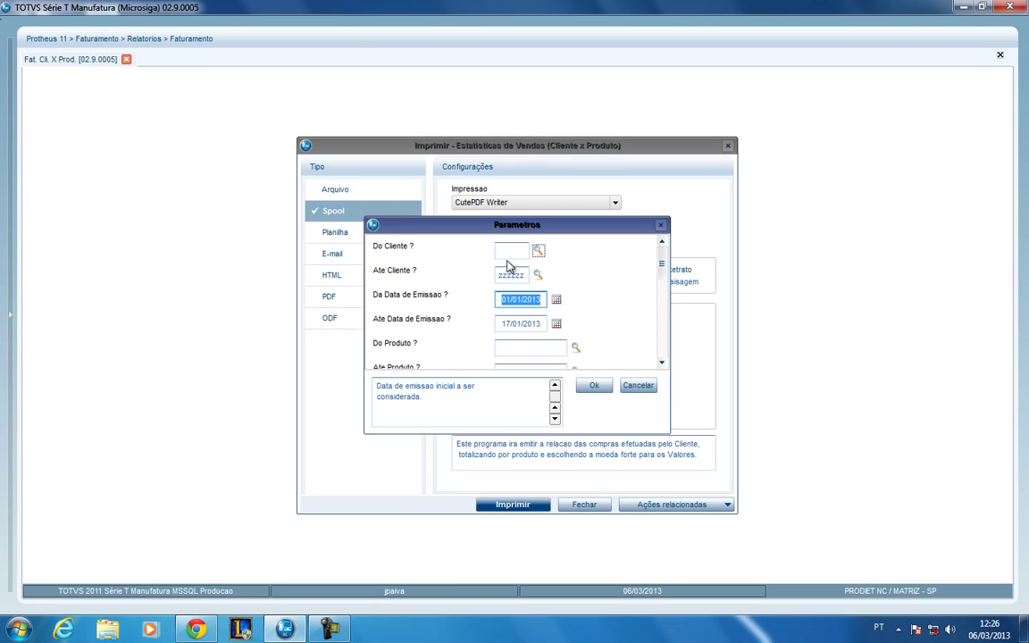
# - Enter a starting client code in Do Cliente and open its client lookup
pyautogui.click(505, 254)
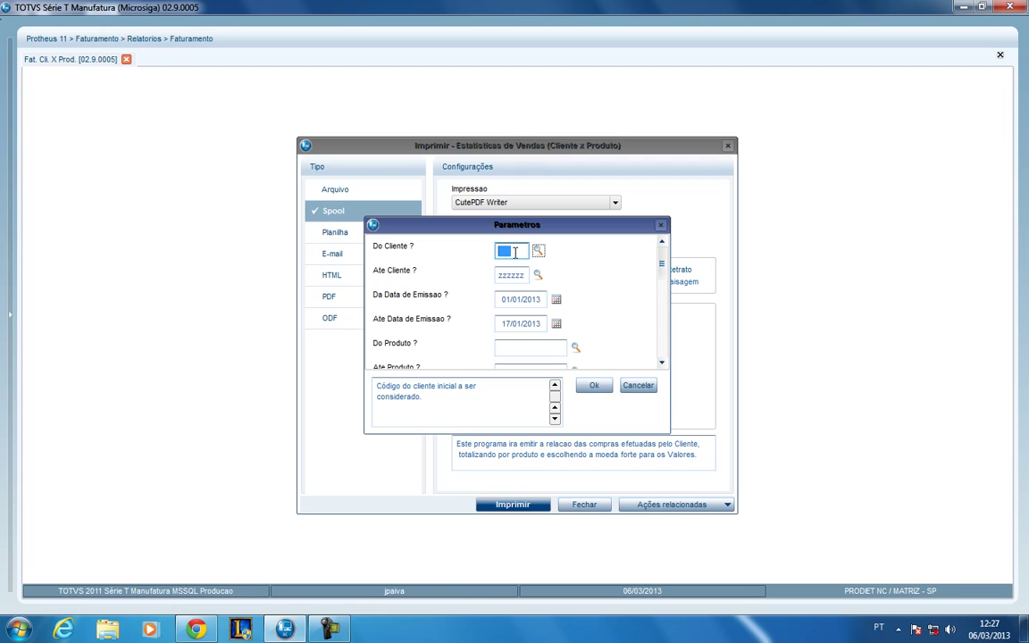
pyautogui.write('00')
pyautogui.write('0374')
pyautogui.press('Tab')
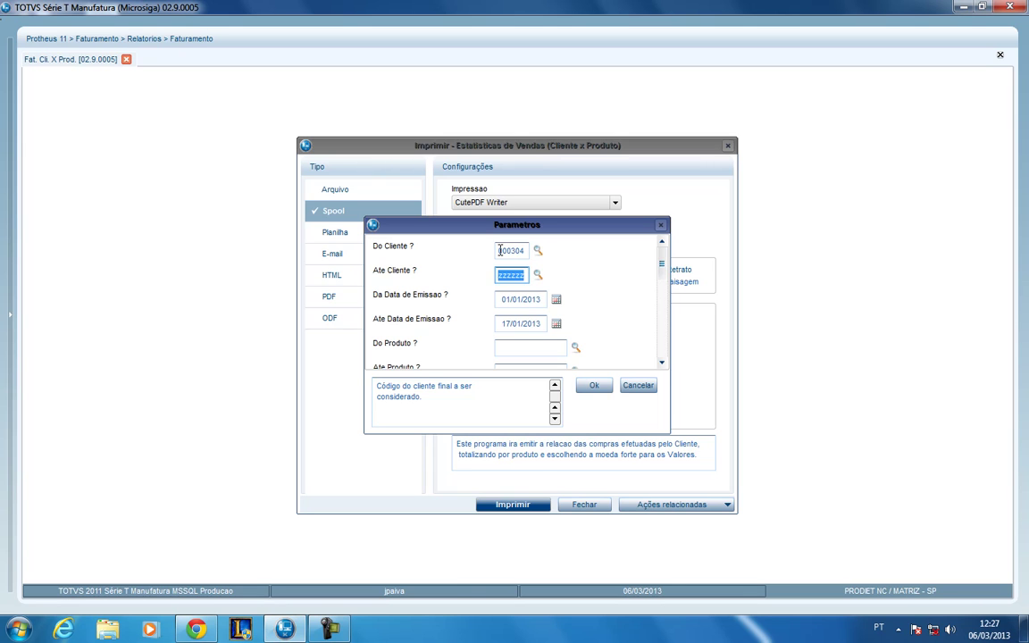
pyautogui.click(503, 251)
pyautogui.moveTo(503, 251); pyautogui.dragTo(525, 250)
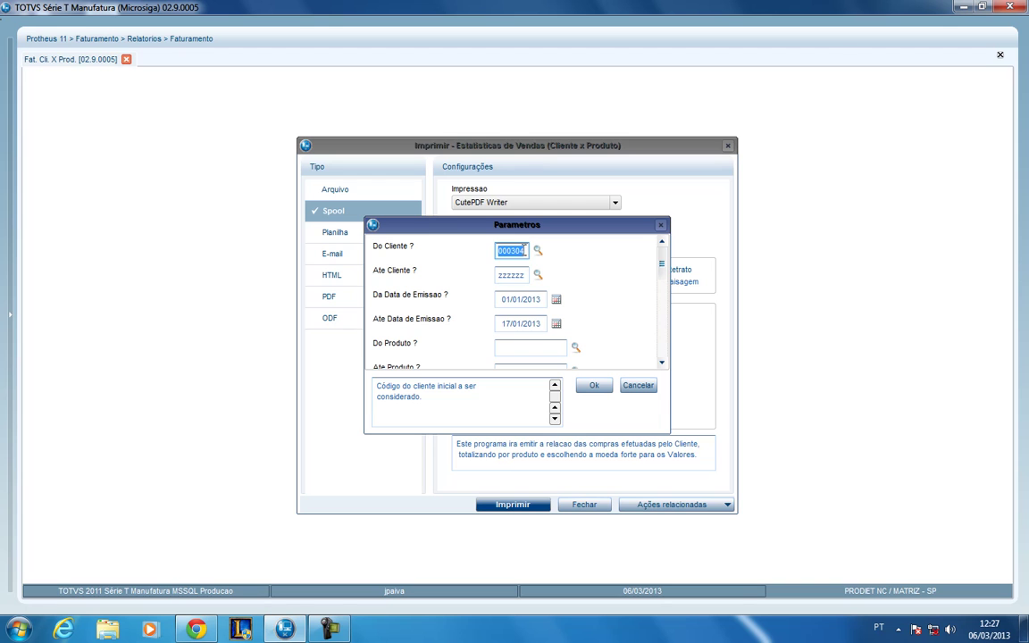
pyautogui.click(538, 253)
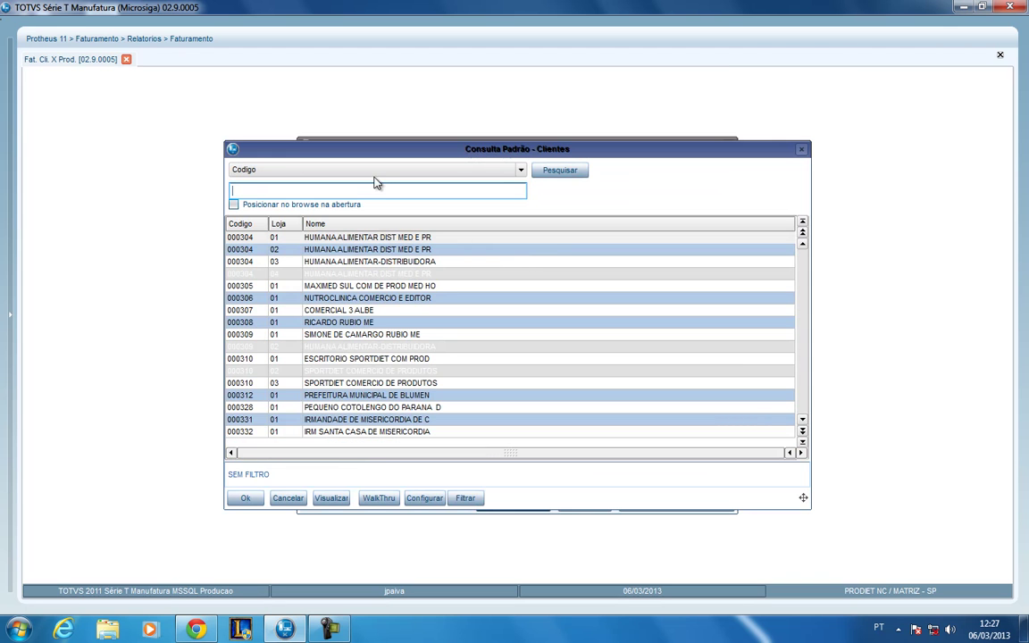
# - Order the client lookup by Nome and search it for the client's company name
pyautogui.click(373, 169)
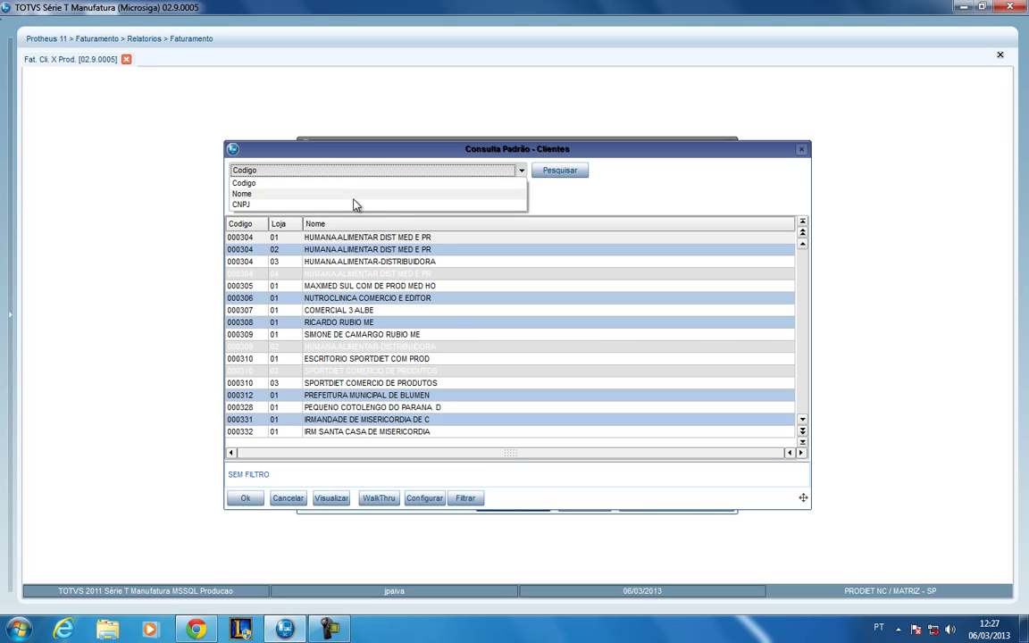
pyautogui.click(354, 197)
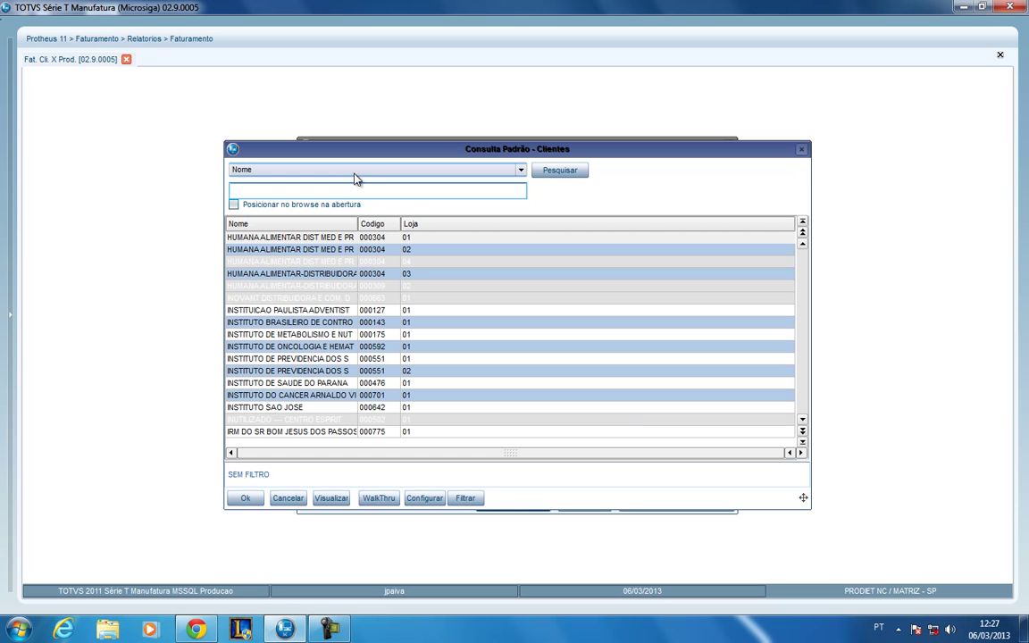
pyautogui.click(353, 173)
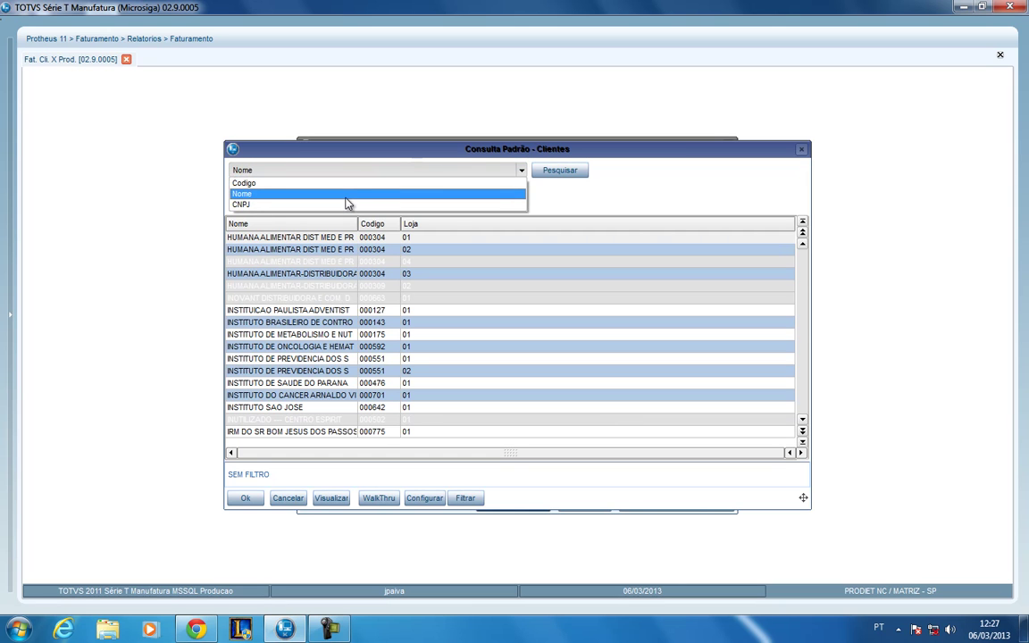
pyautogui.click(346, 195)
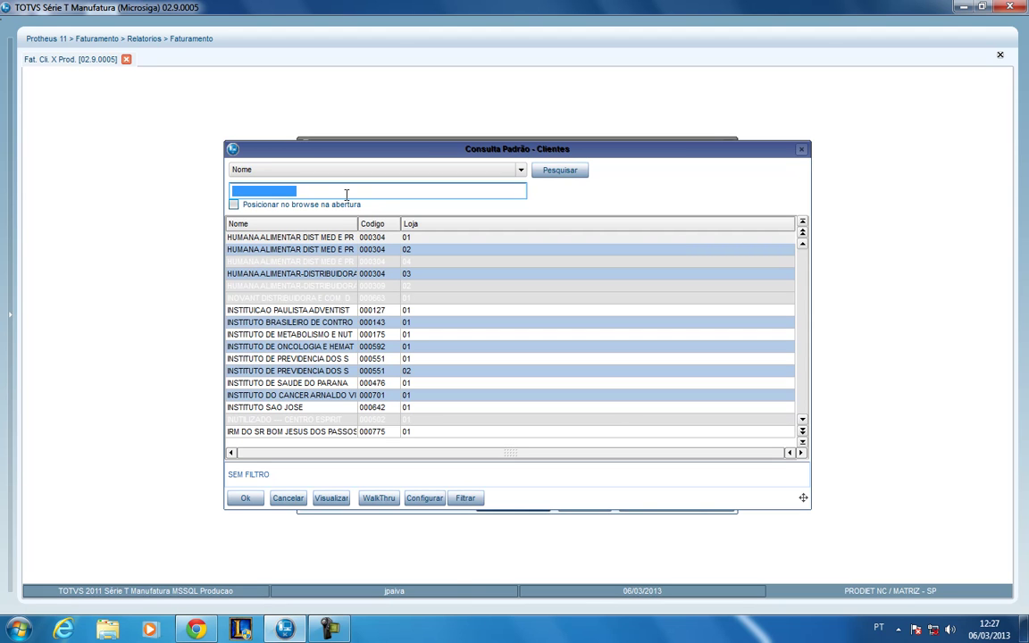
pyautogui.write('HU')
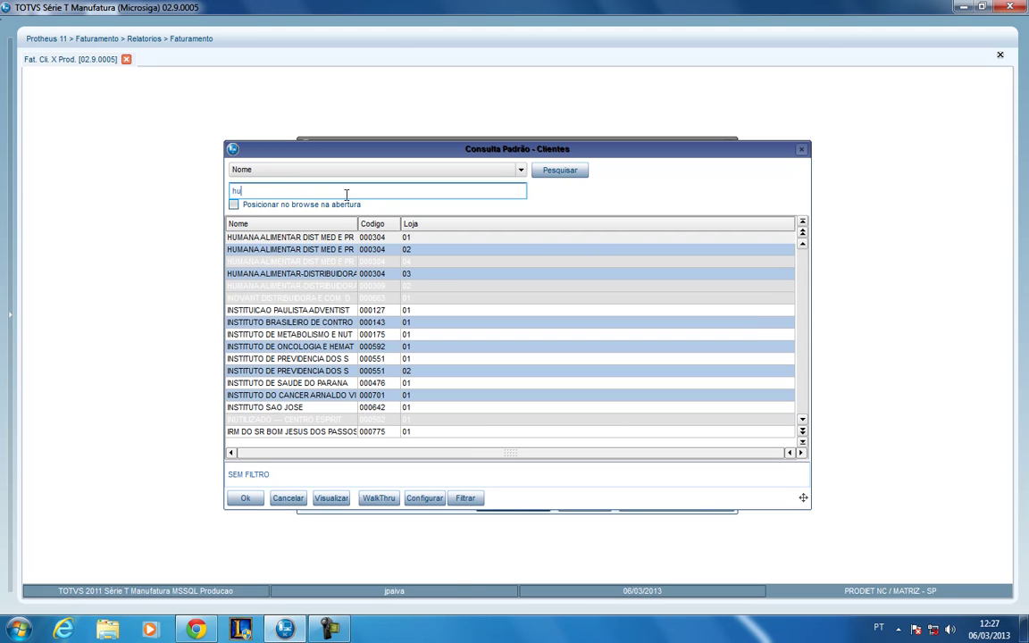
pyautogui.write('MAN')
pyautogui.press('Return')
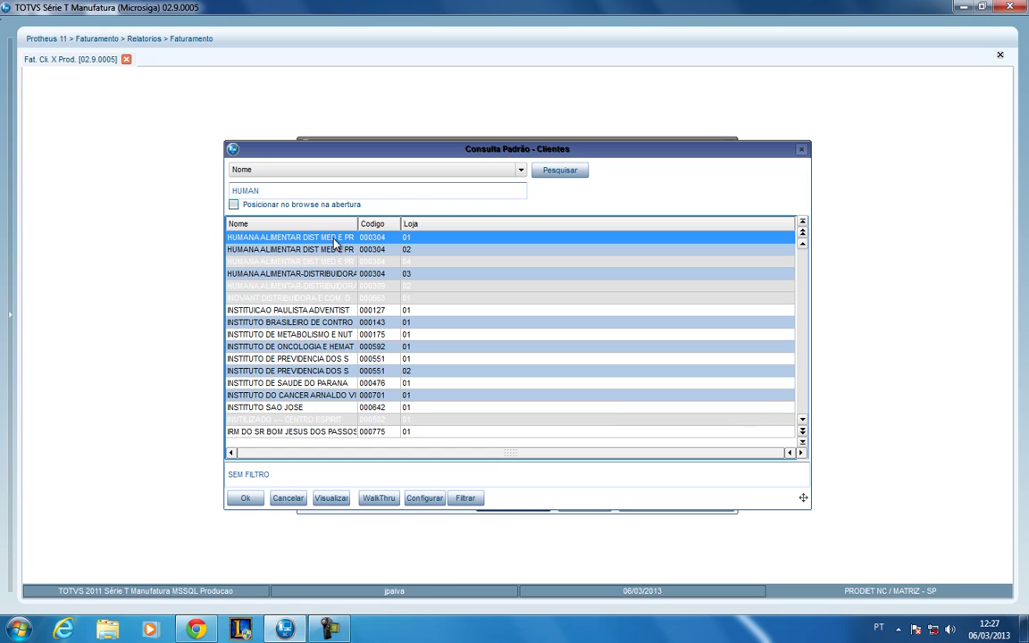
pyautogui.click(255, 190)
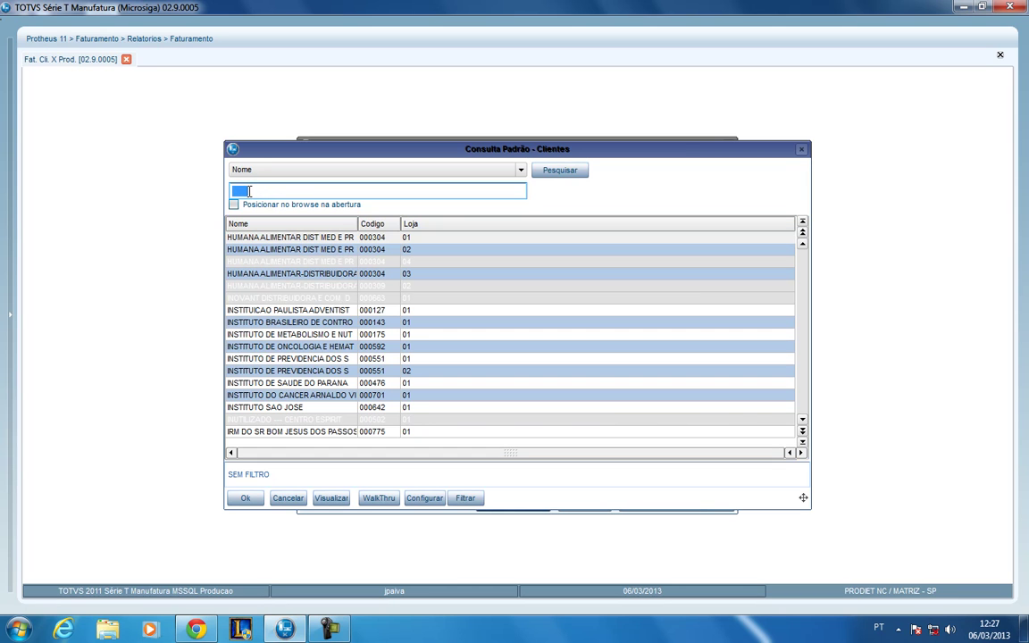
pyautogui.write('HUMAN')
pyautogui.click(275, 171)
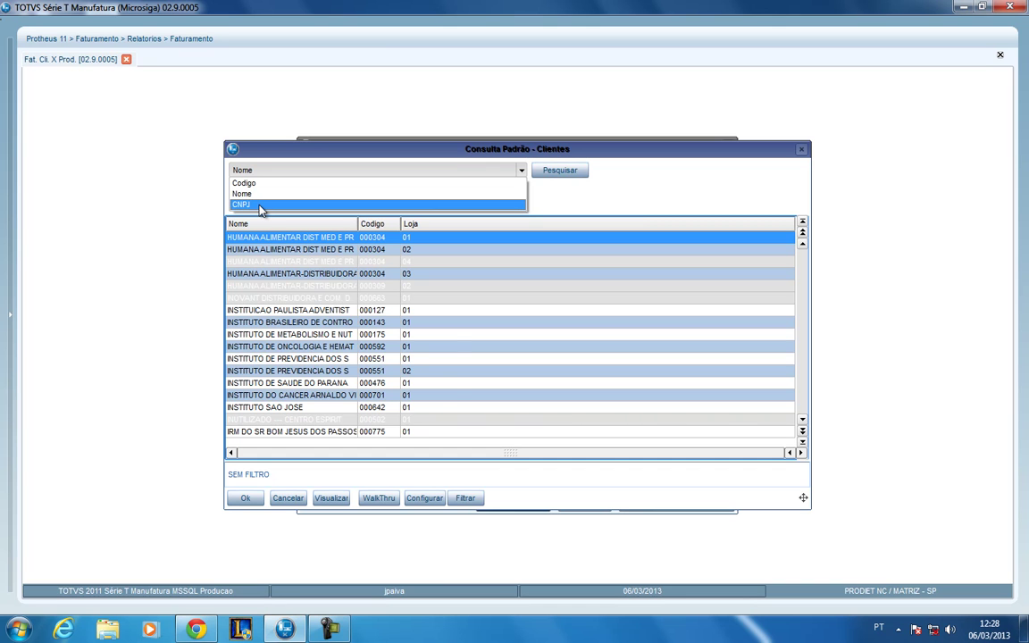
# - Reorder the client lookup by CNPJ and search it by the client's tax number
pyautogui.click(261, 207)
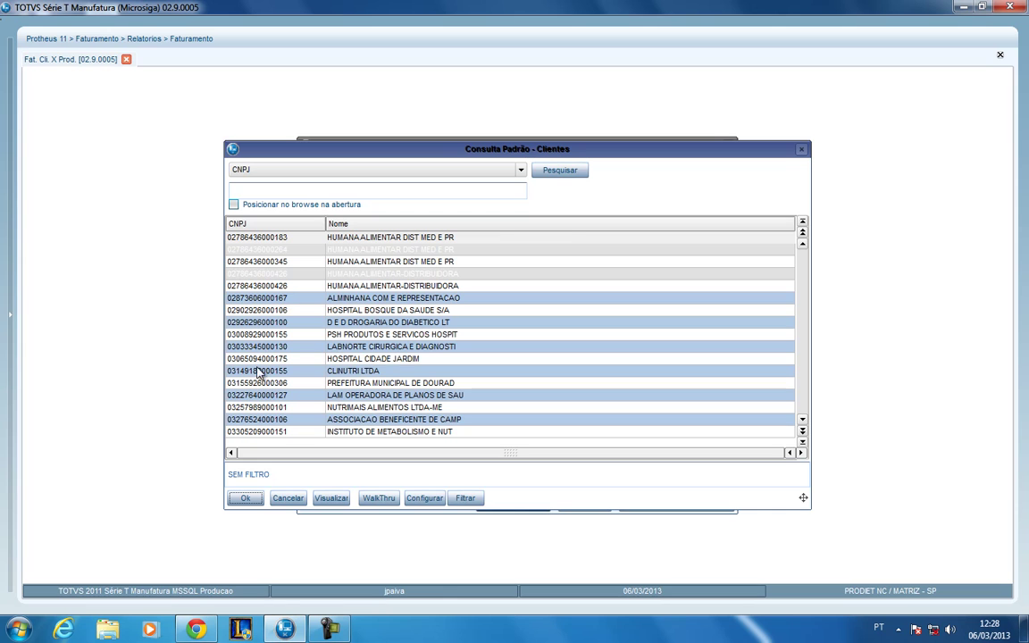
pyautogui.click(317, 194)
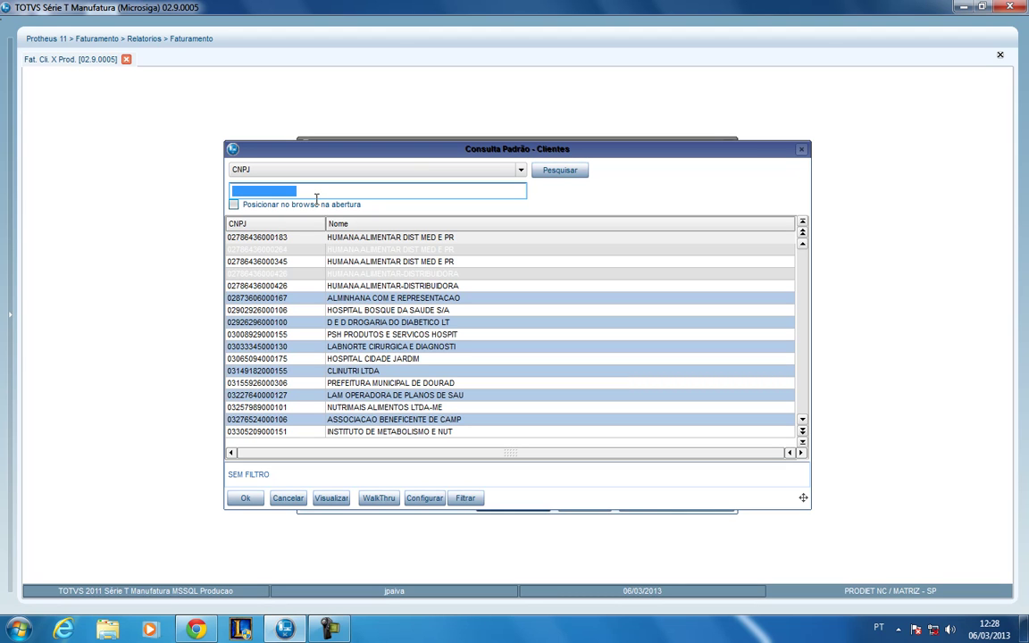
pyautogui.write('0303334')
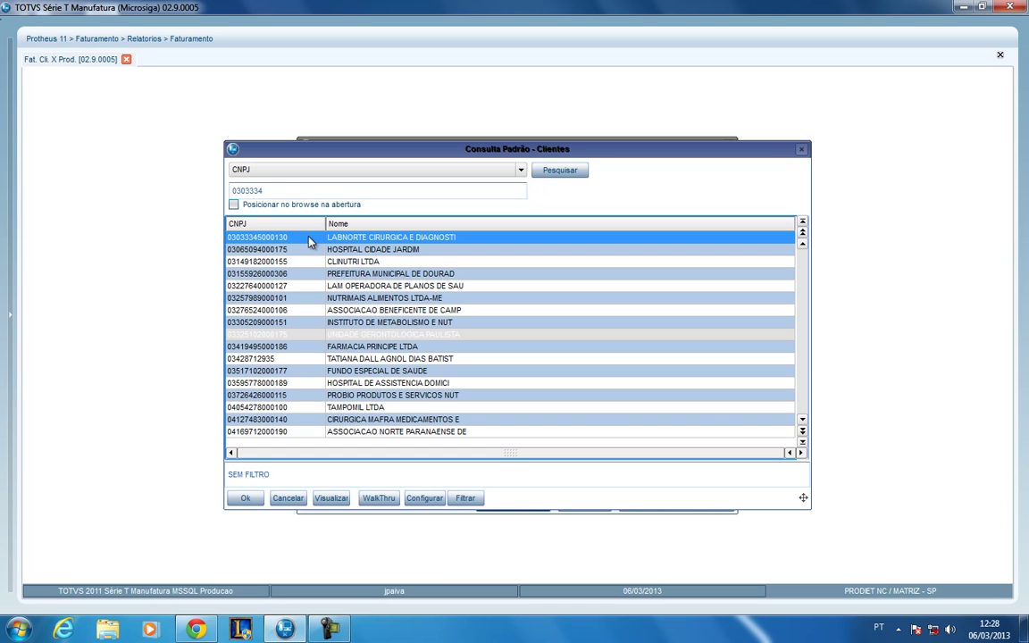
pyautogui.click(271, 188)
# - Order the lookup by Codigo, search the client code, and pick store 02 as starting client
pyautogui.click(275, 170)
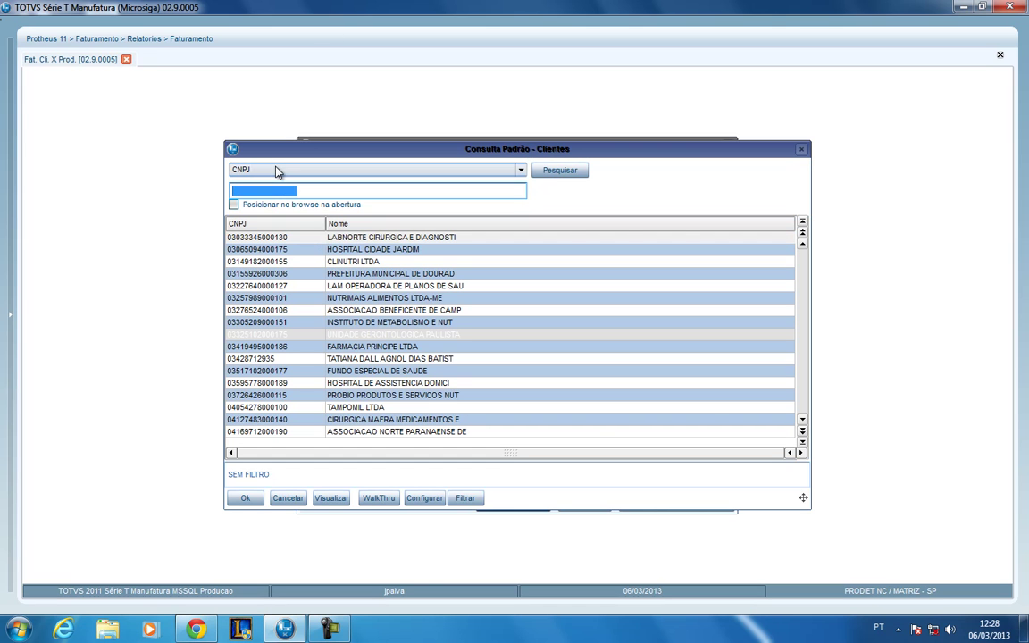
pyautogui.click(270, 190)
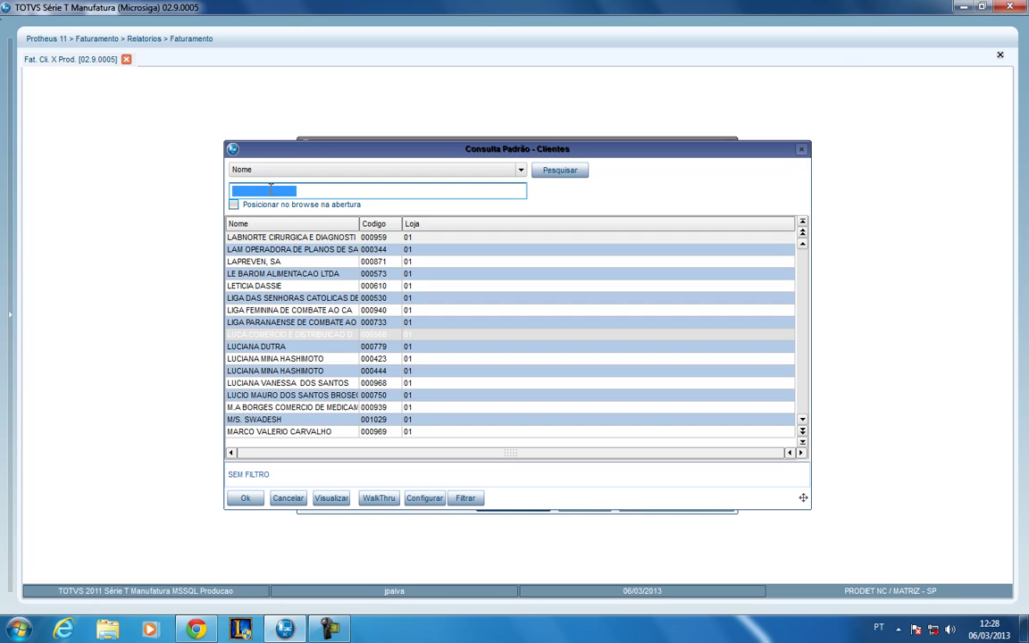
pyautogui.click(272, 169)
pyautogui.click(282, 177)
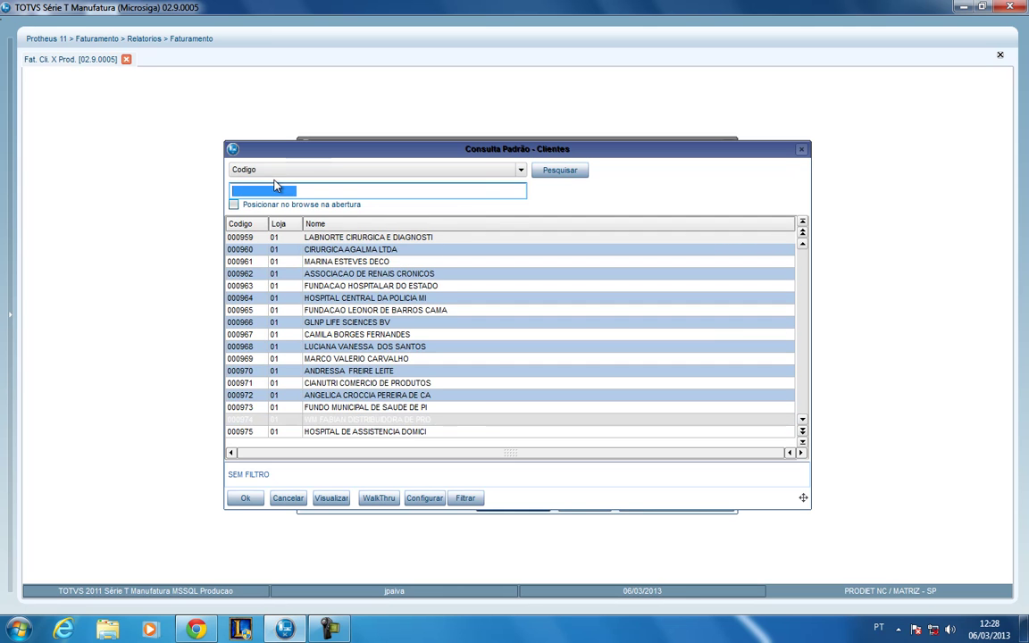
pyautogui.write('000304')
pyautogui.press('Return')
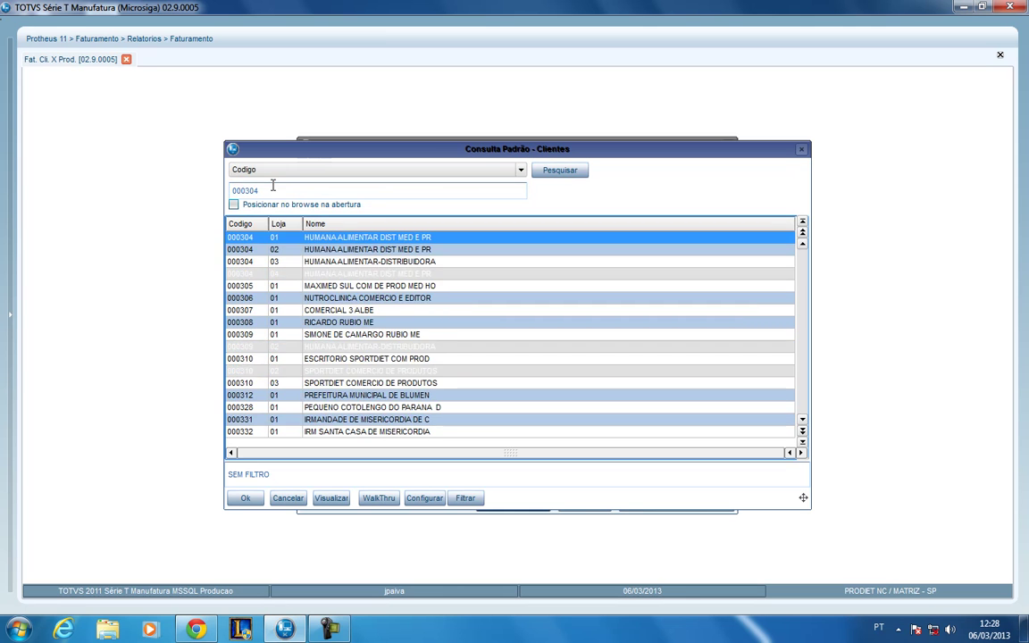
pyautogui.click(327, 250)
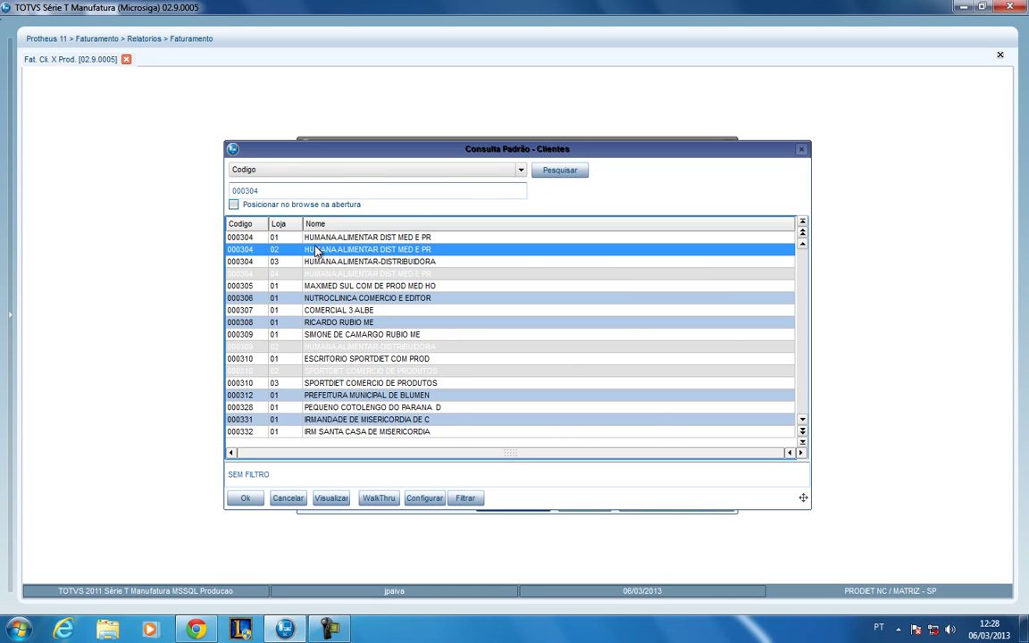
pyautogui.doubleClick(288, 248)
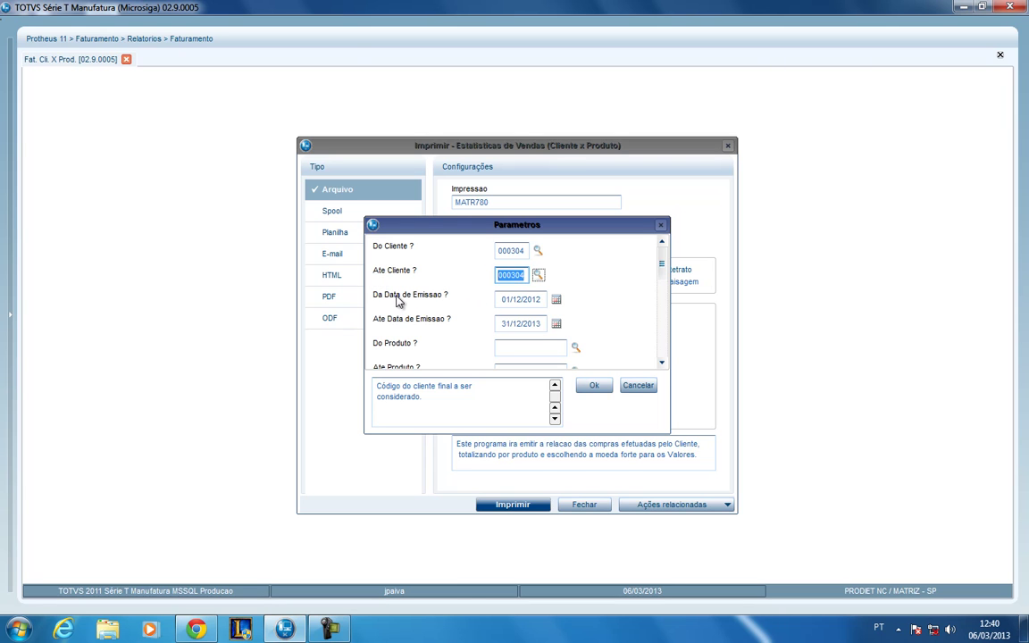
# - Set the emission date range from 01/12/2012 to 31/12/2012
pyautogui.click(506, 301)
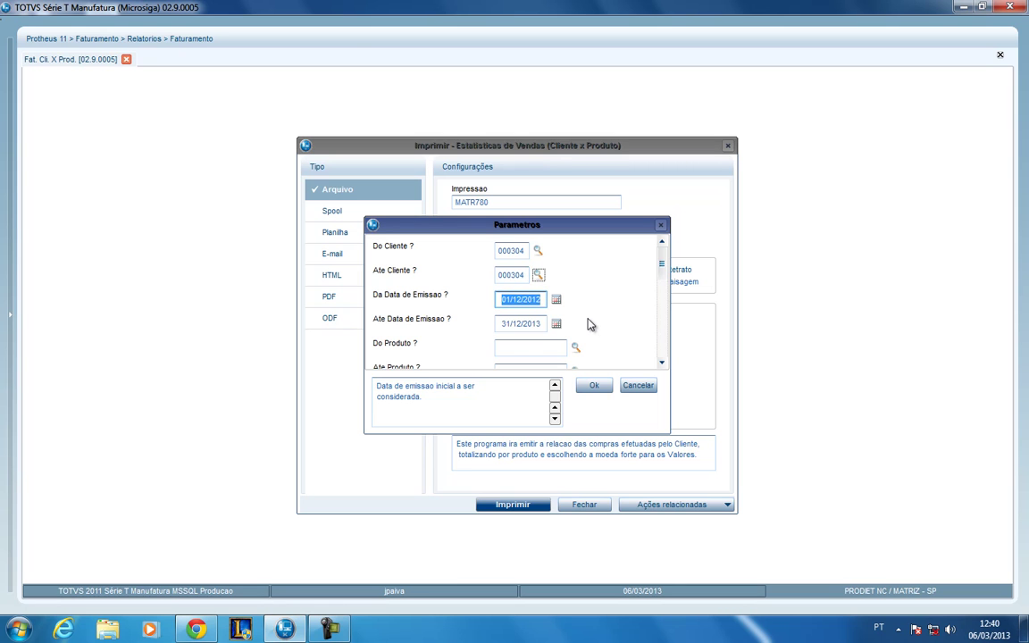
pyautogui.write('01/12/201231/12/2012')
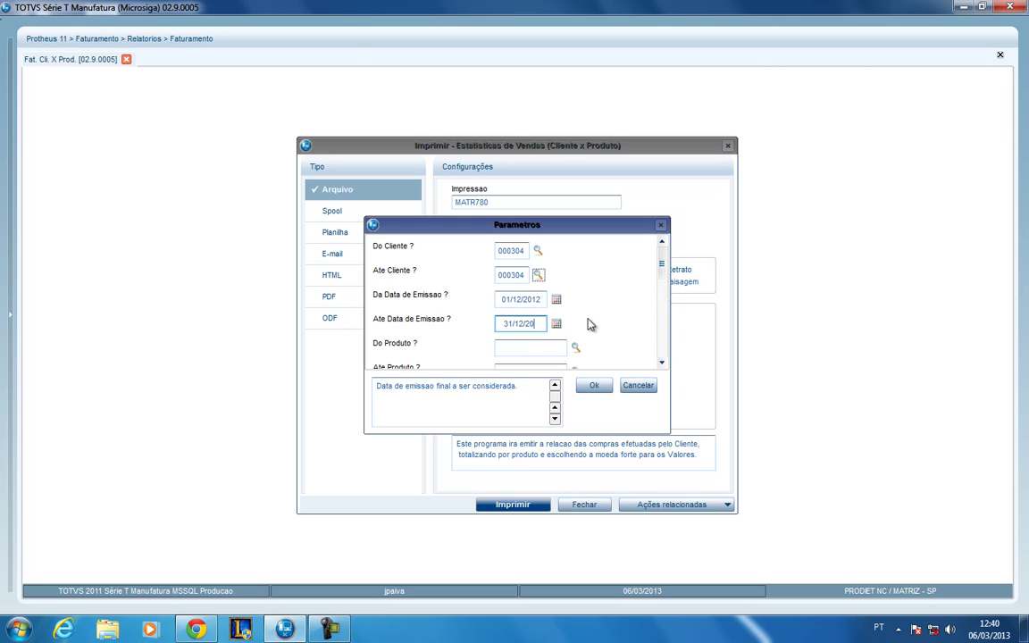
pyautogui.click(534, 298)
pyautogui.click(532, 324)
pyautogui.moveTo(661, 267); pyautogui.dragTo(662, 295)
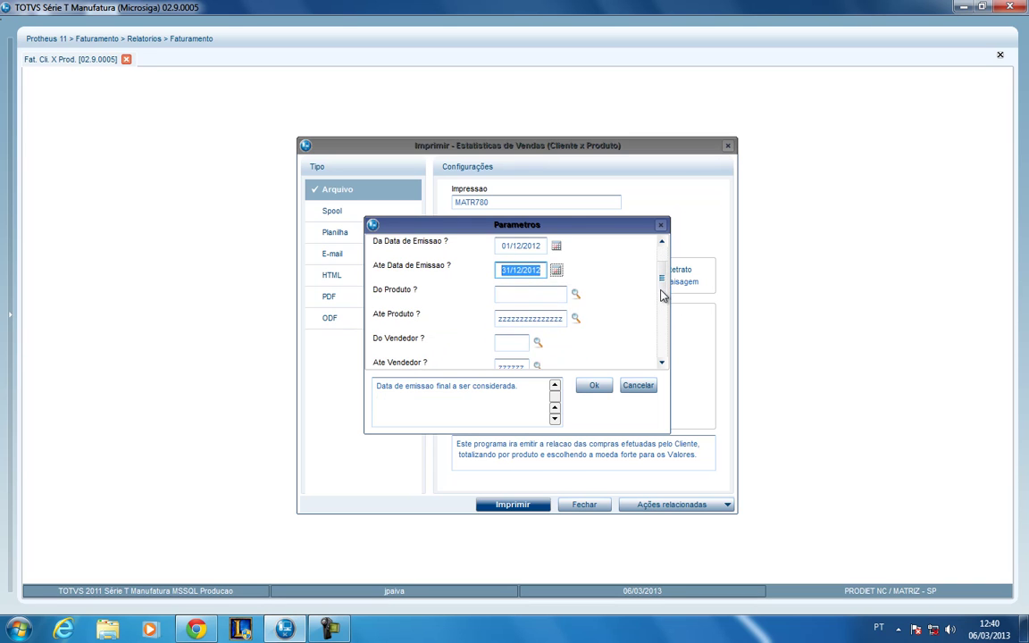
# - Leave Do Produto empty and keep the all-z Ate Produto value
pyautogui.click(521, 295)
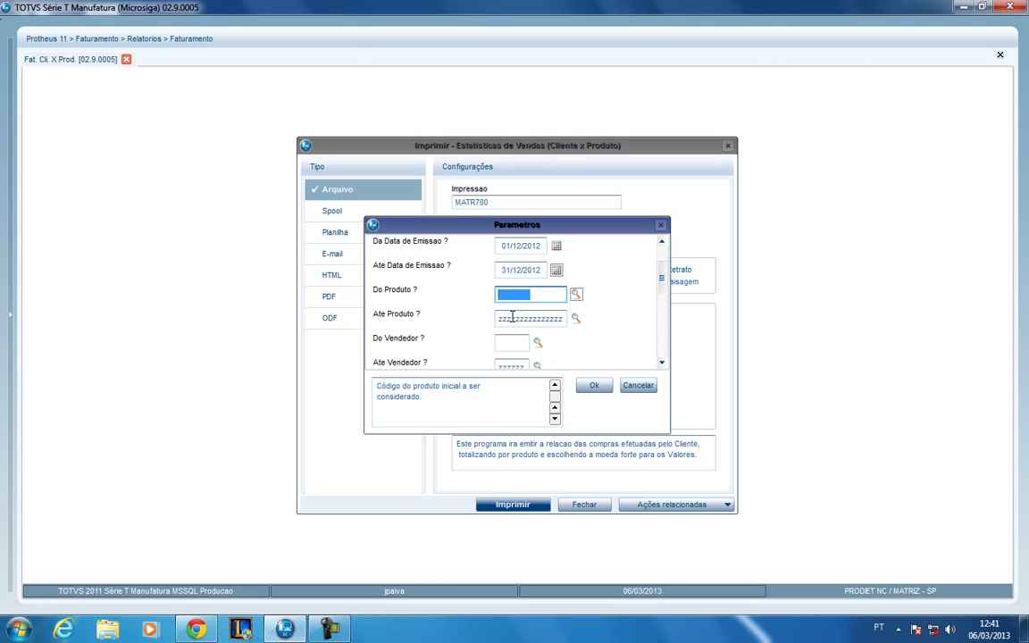
pyautogui.moveTo(511, 317); pyautogui.dragTo(527, 319)
pyautogui.doubleClick(498, 318)
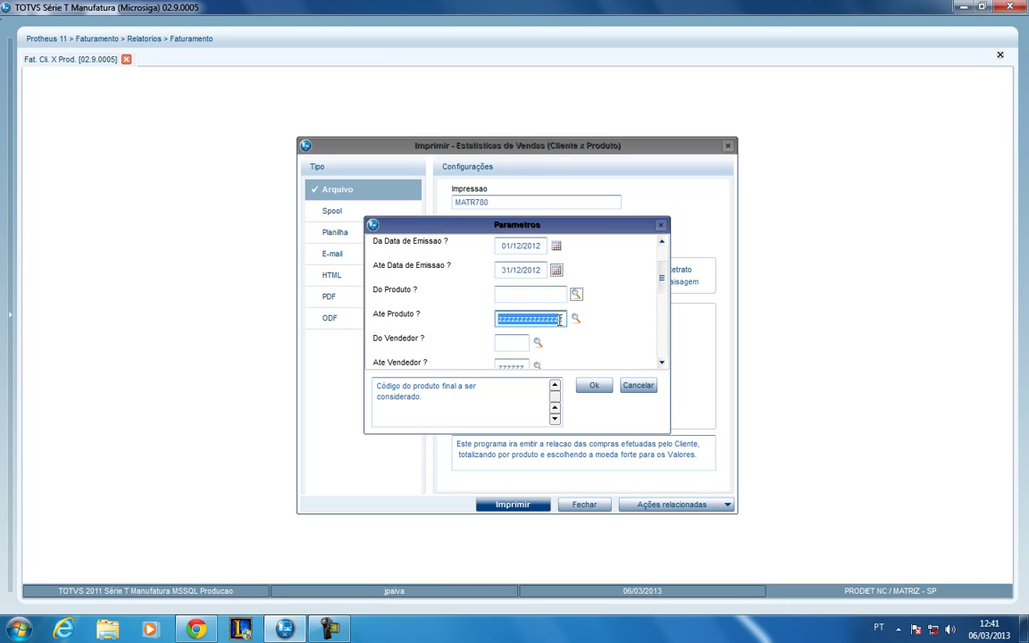
# - Keep Moeda 1 as the report currency and Gera as the duplicates filter
pyautogui.scroll(-2, 521, 315)
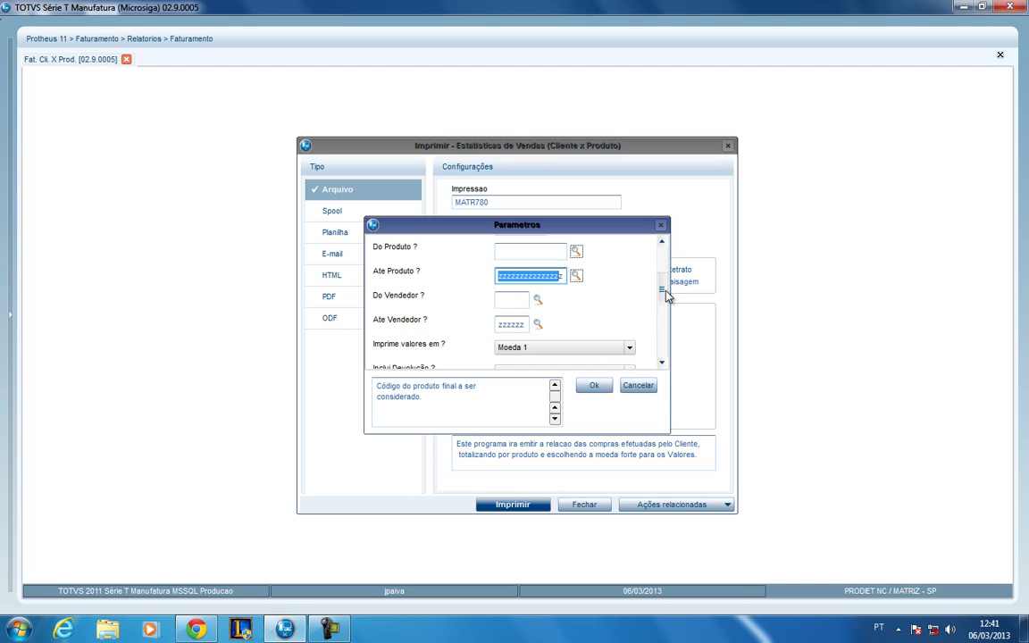
pyautogui.moveTo(665, 296); pyautogui.dragTo(670, 309)
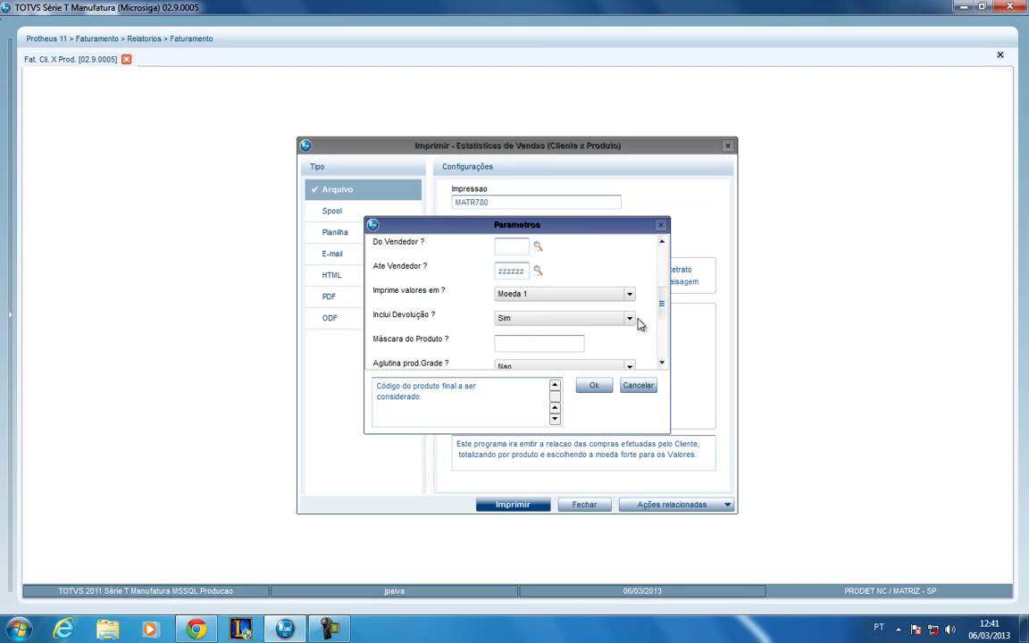
pyautogui.click(541, 302)
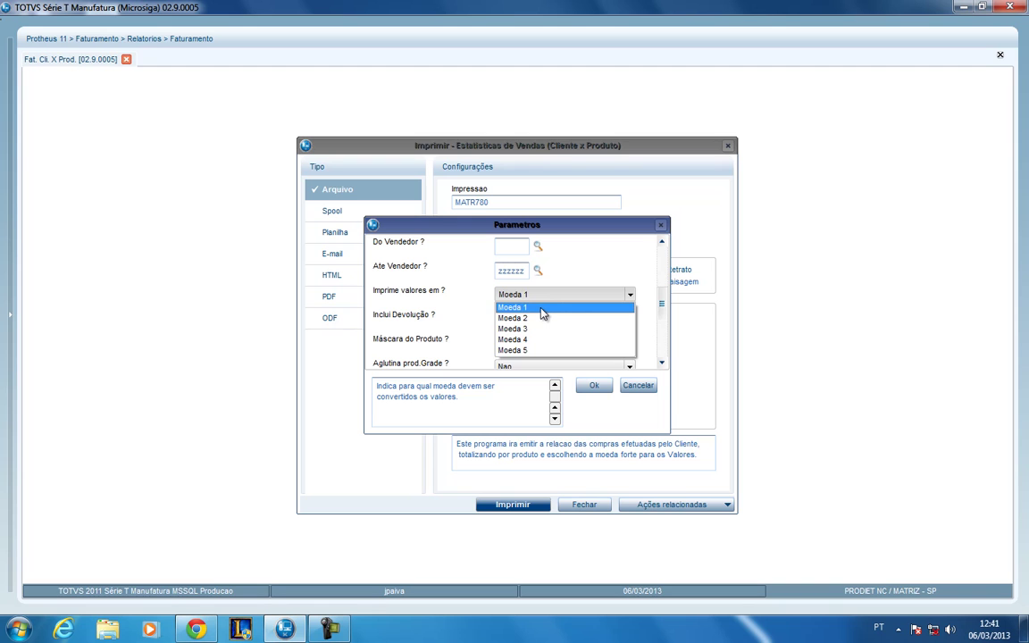
pyautogui.click(541, 309)
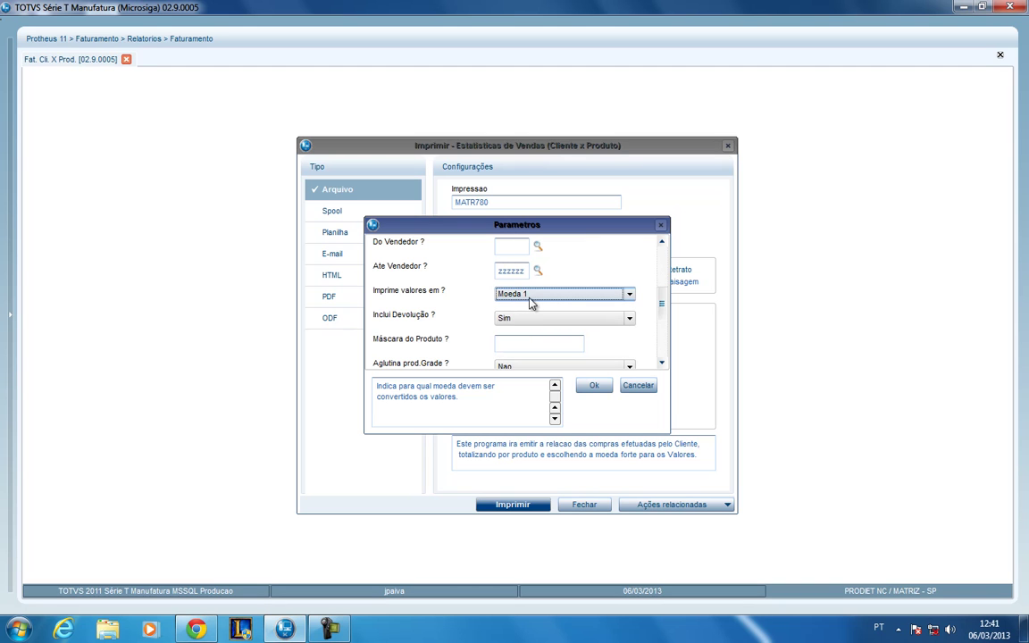
pyautogui.moveTo(657, 302); pyautogui.dragTo(666, 324)
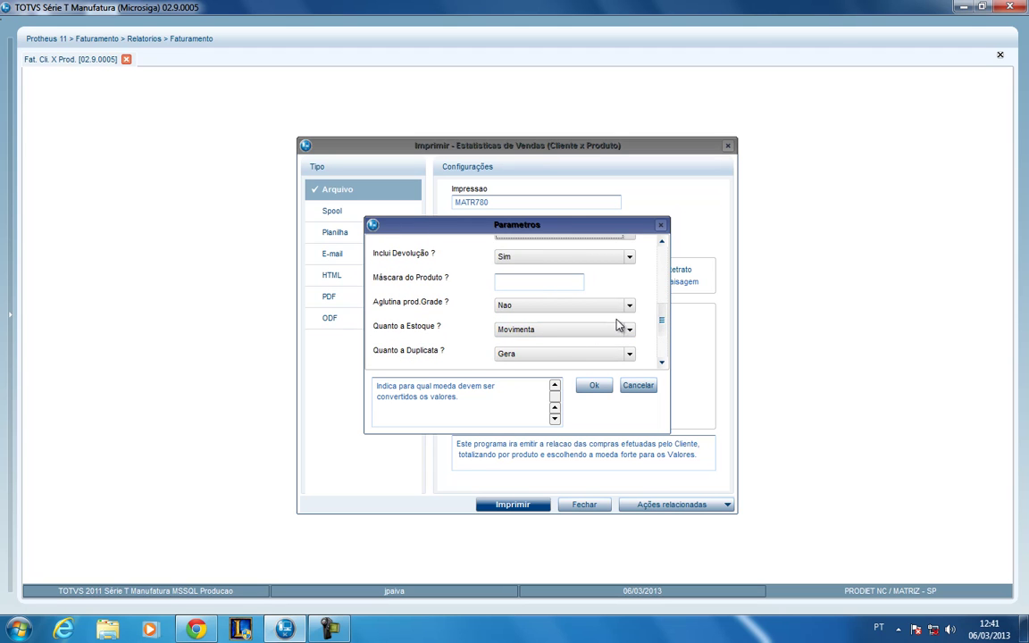
pyautogui.click(531, 357)
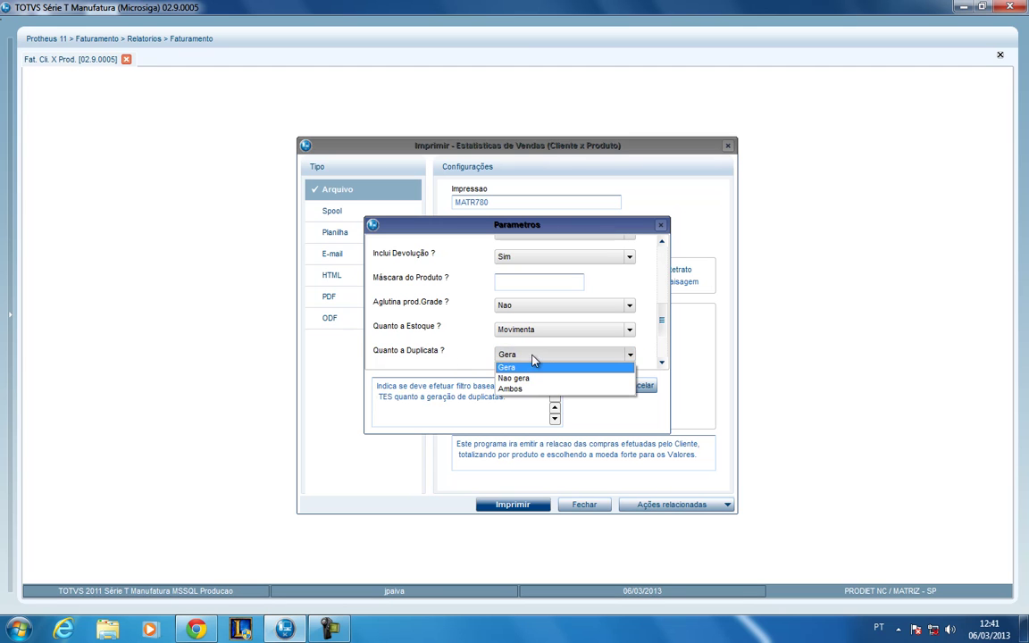
pyautogui.click(527, 367)
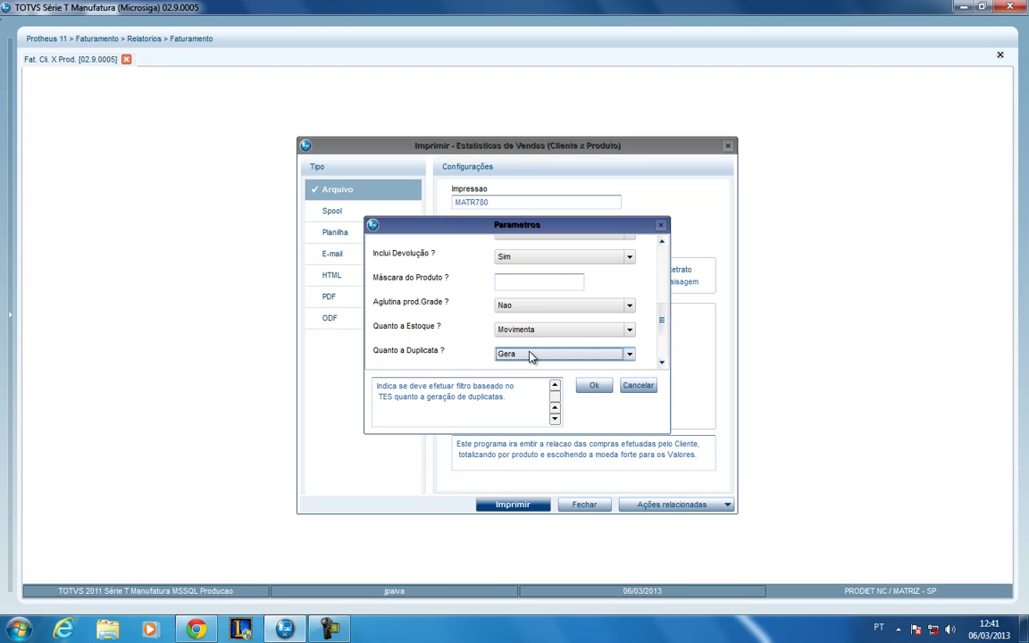
pyautogui.click(531, 357)
pyautogui.click(527, 366)
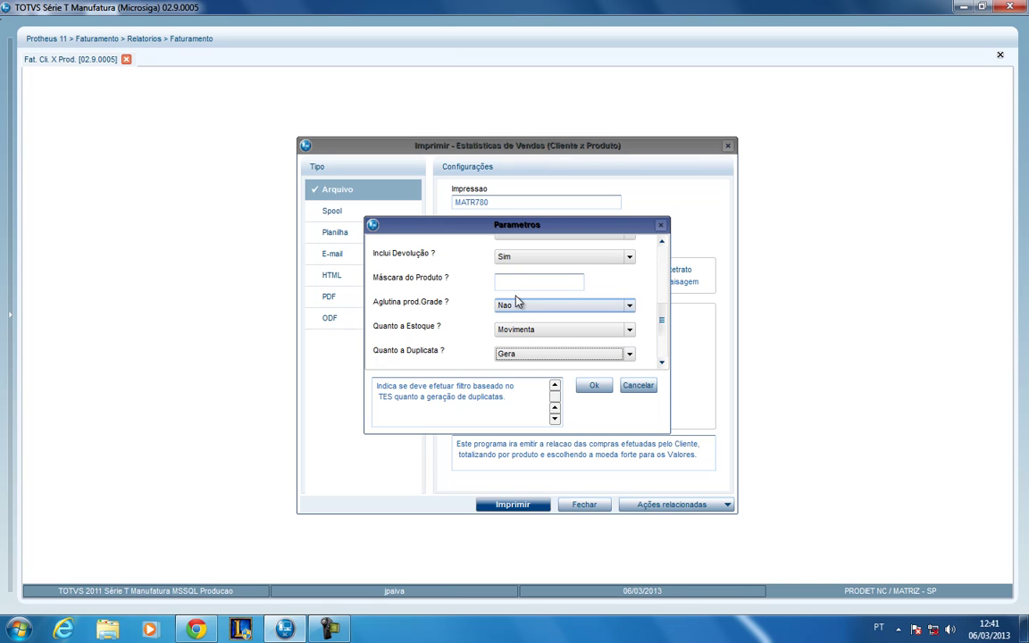
# - Confirm the parameters with Ok and select Spool as the print type
pyautogui.click(514, 283)
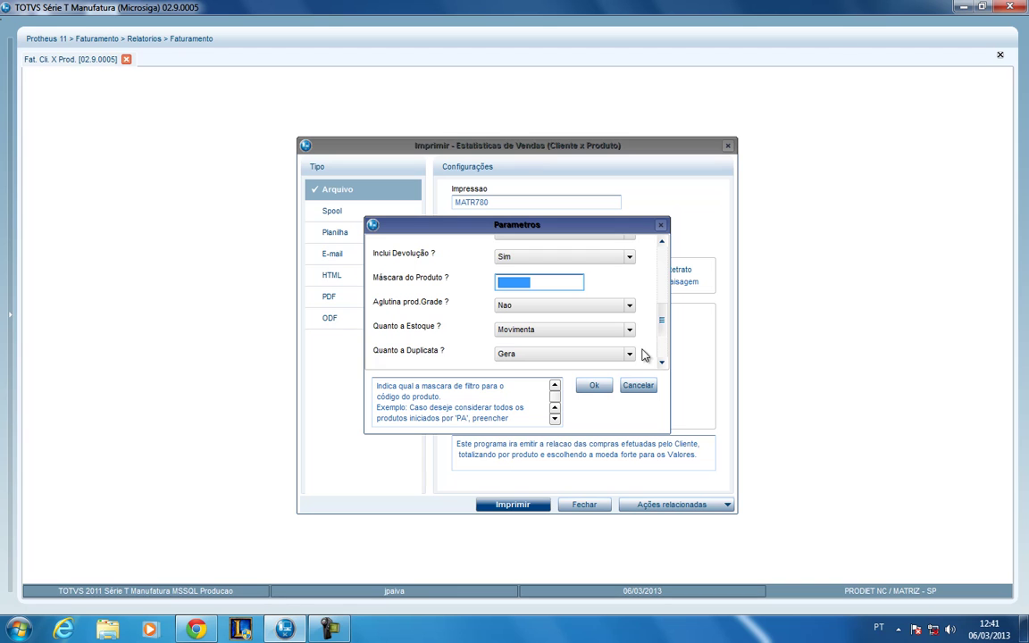
pyautogui.moveTo(662, 324); pyautogui.dragTo(665, 355)
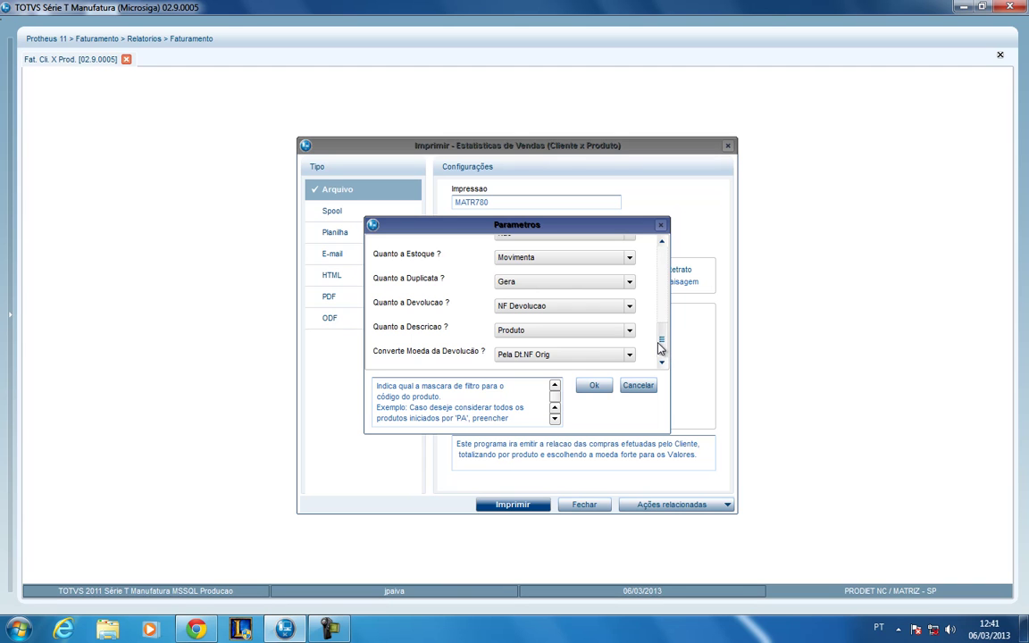
pyautogui.scroll(1, 598, 304)
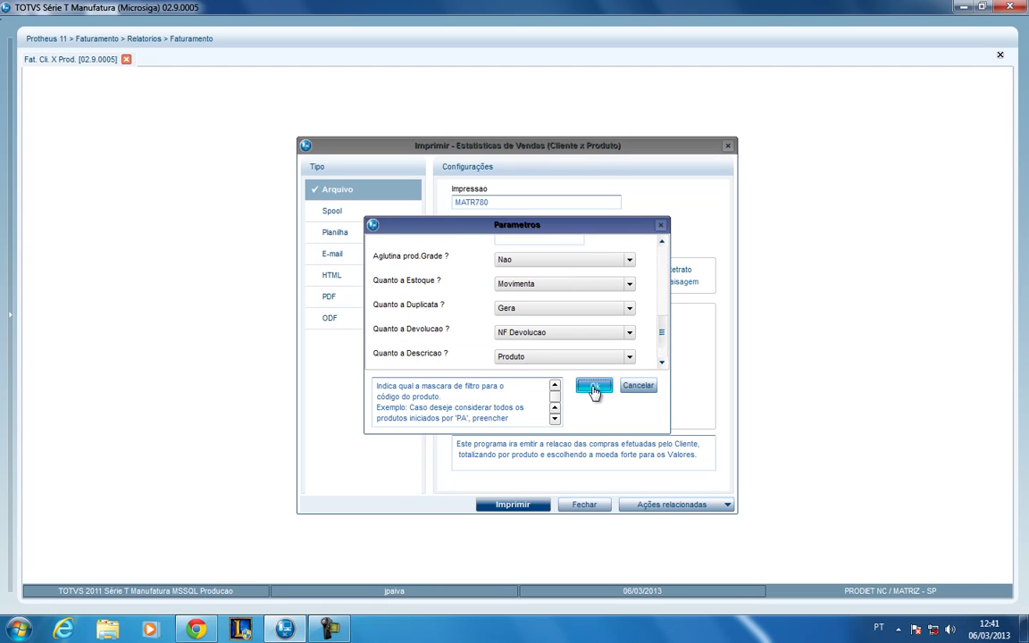
pyautogui.click(593, 387)
pyautogui.click(332, 210)
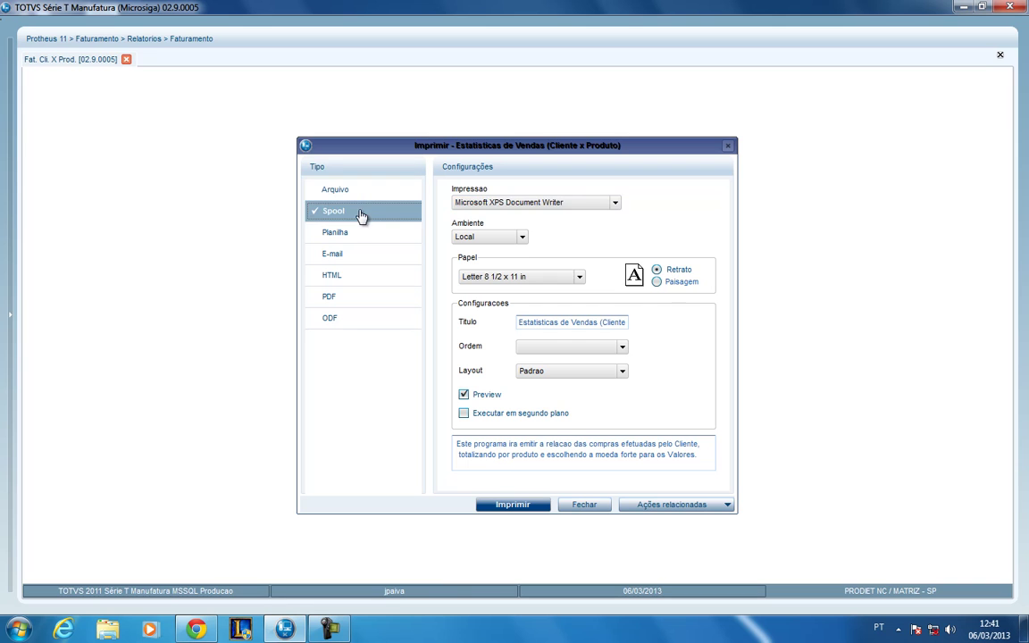
# - Print to CutePDF Writer with Preview on to open the report preview
pyautogui.click(513, 207)
pyautogui.click(510, 236)
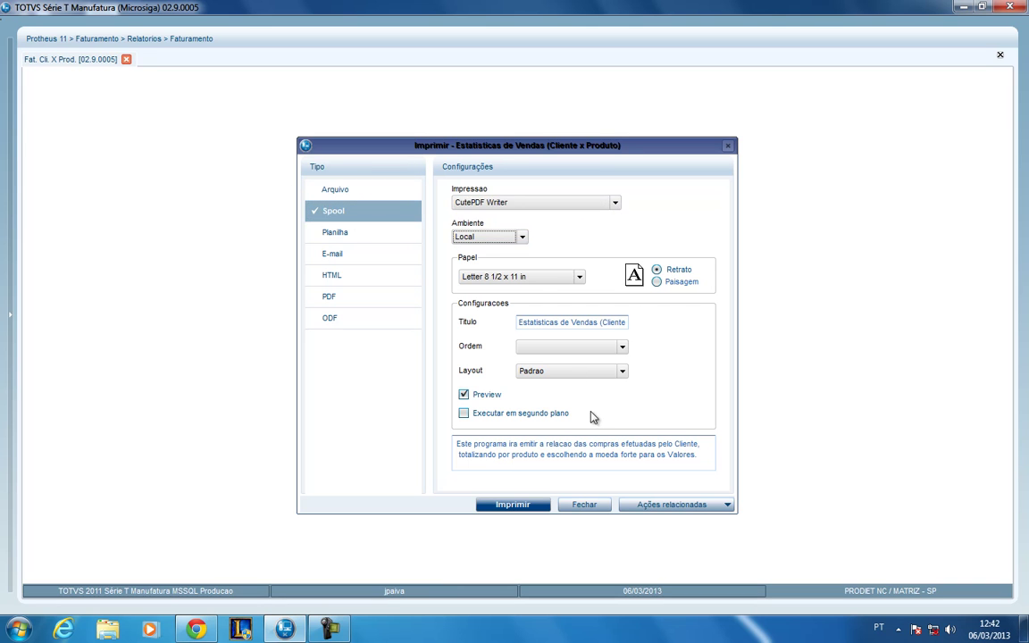
pyautogui.click(511, 505)
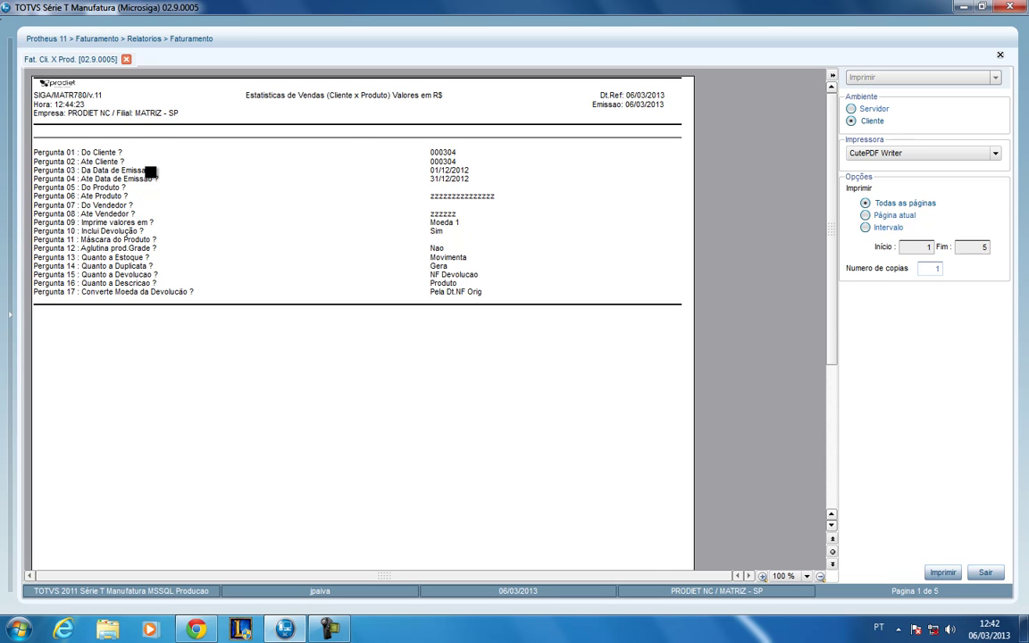
# - Page through the preview at 125% zoom to page 5, then print it to the PDF printer
pyautogui.click(833, 565)
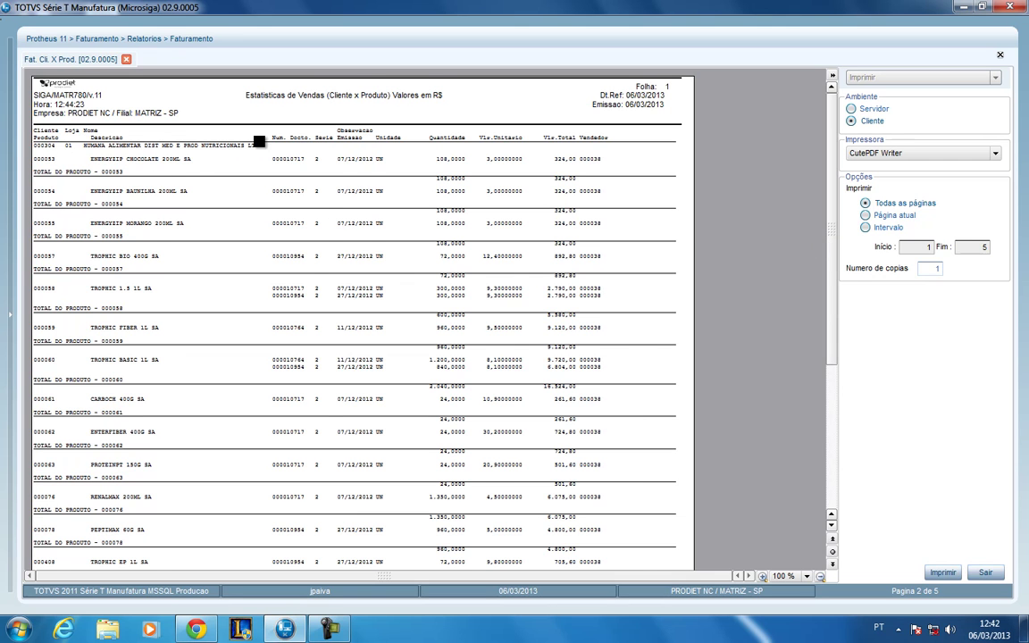
pyautogui.click(170, 157)
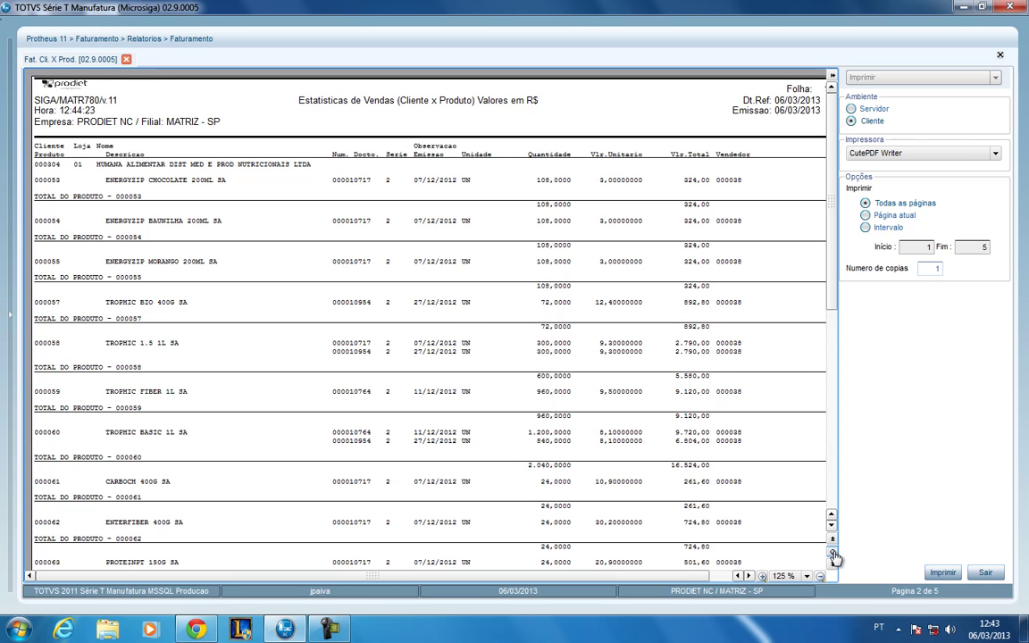
pyautogui.click(833, 554)
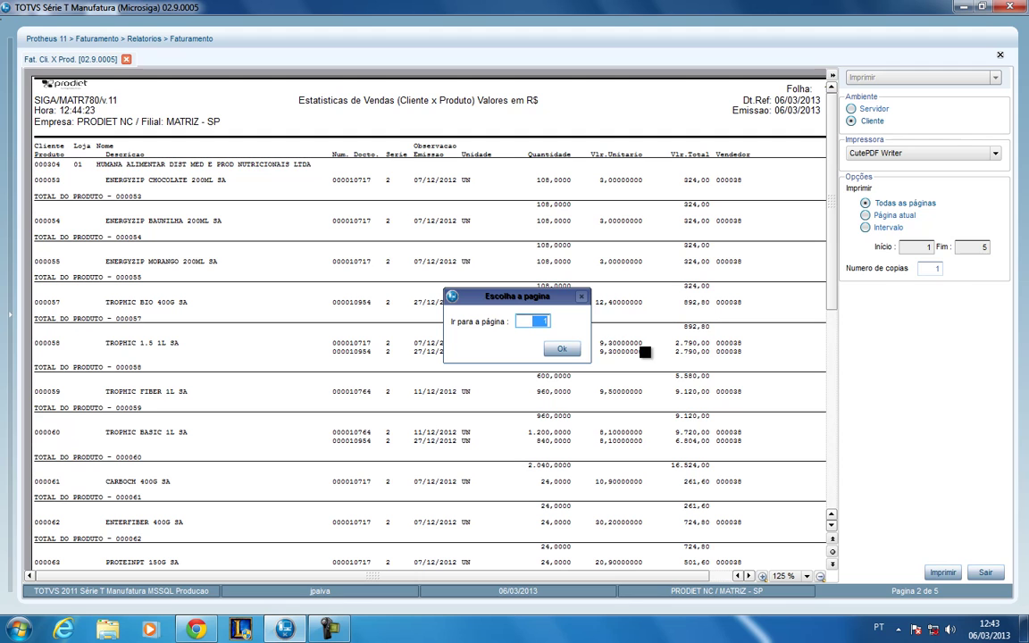
pyautogui.write('5')
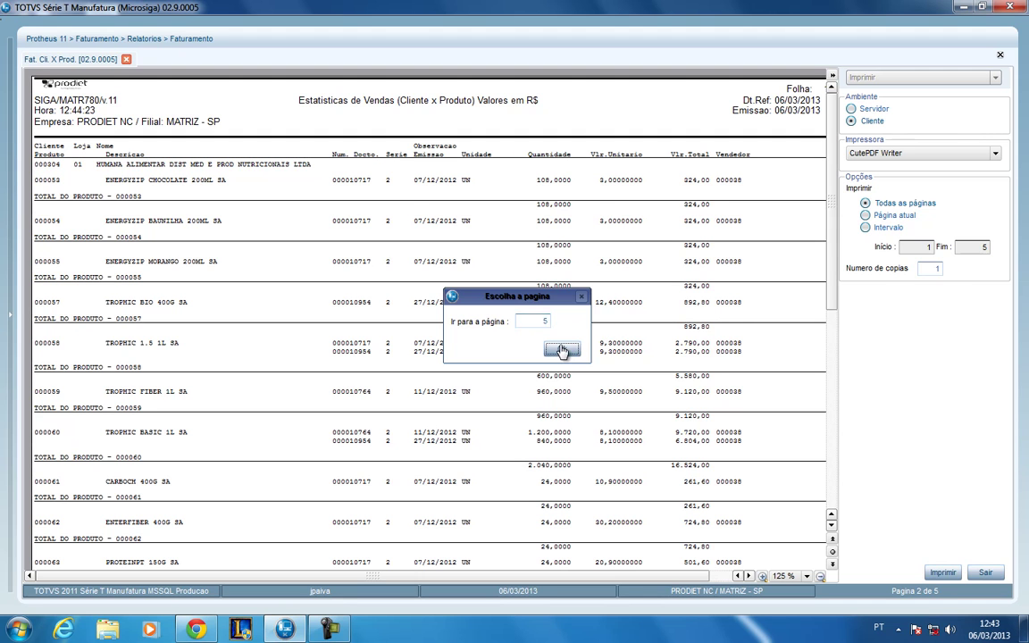
pyautogui.click(561, 348)
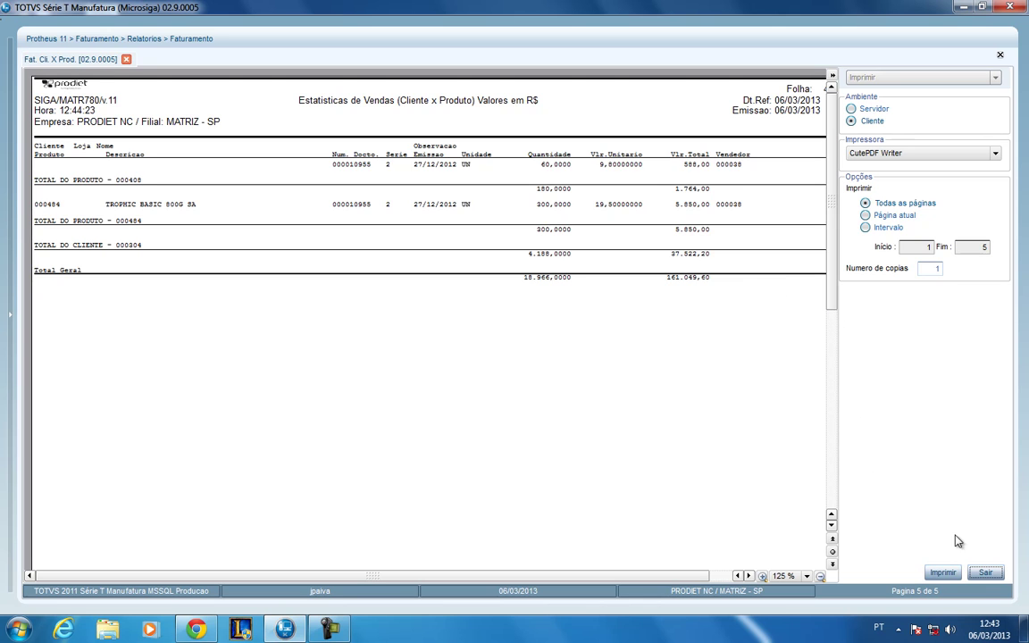
pyautogui.click(942, 573)
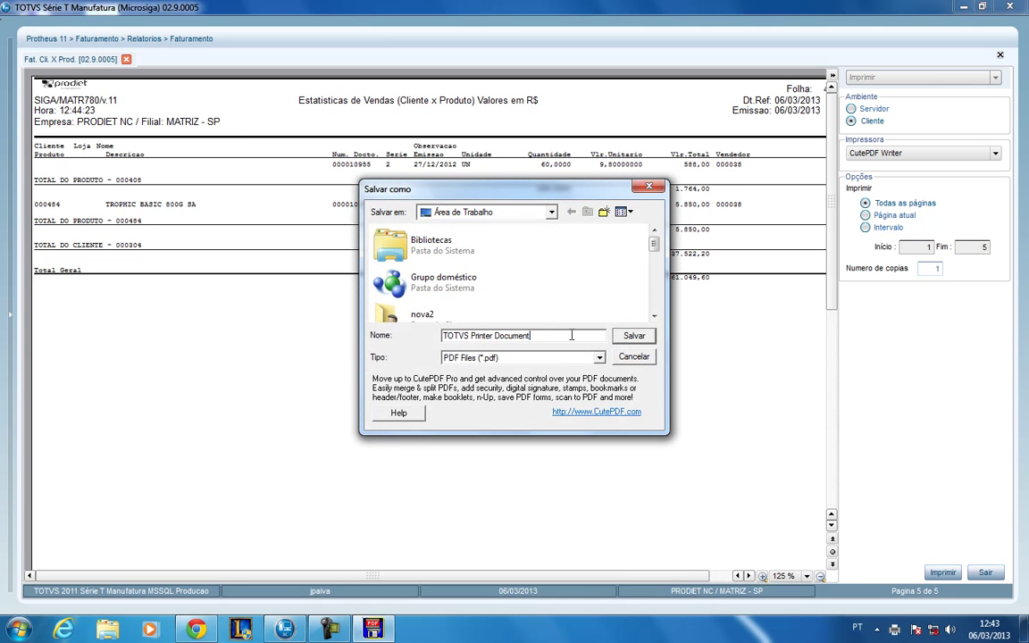
# - Save the report as TOTVS Printer Document.pdf on the desktop, overwriting the old file, then close the preview
pyautogui.click(634, 336)
pyautogui.click(636, 337)
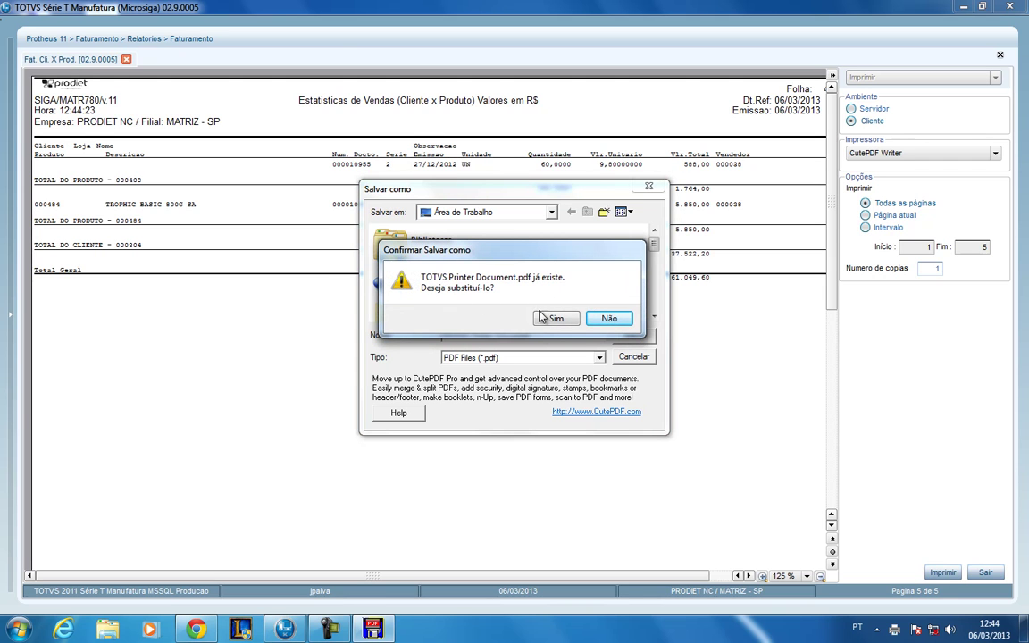
pyautogui.click(555, 318)
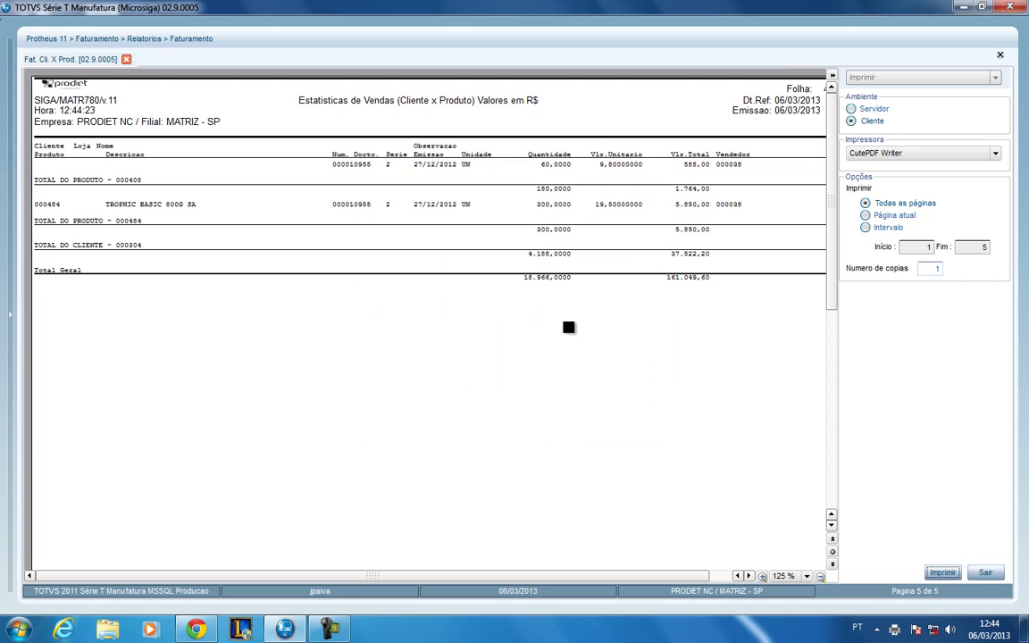
pyautogui.click(986, 574)
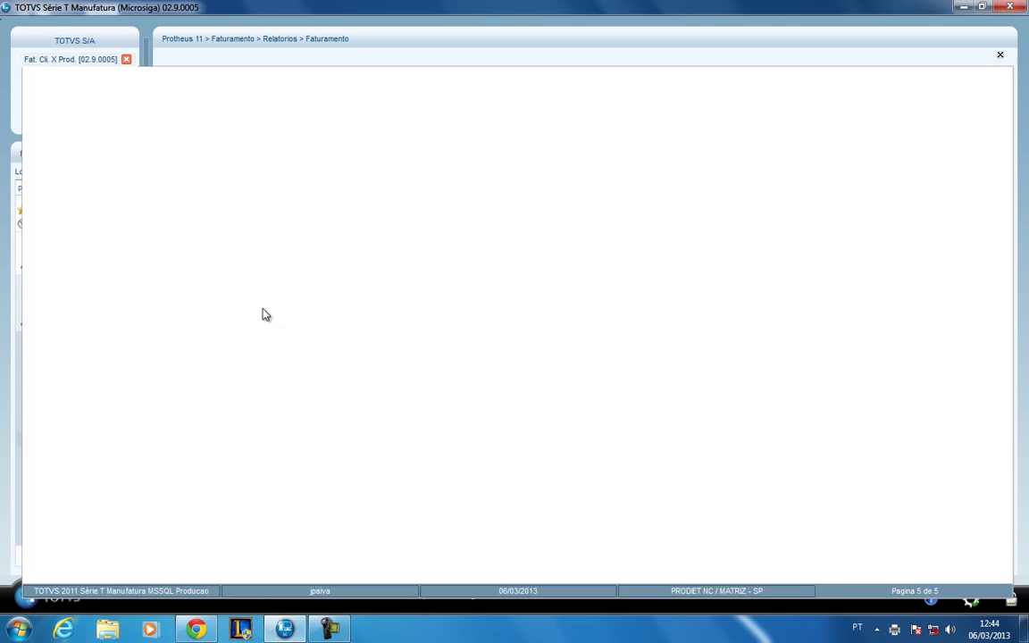